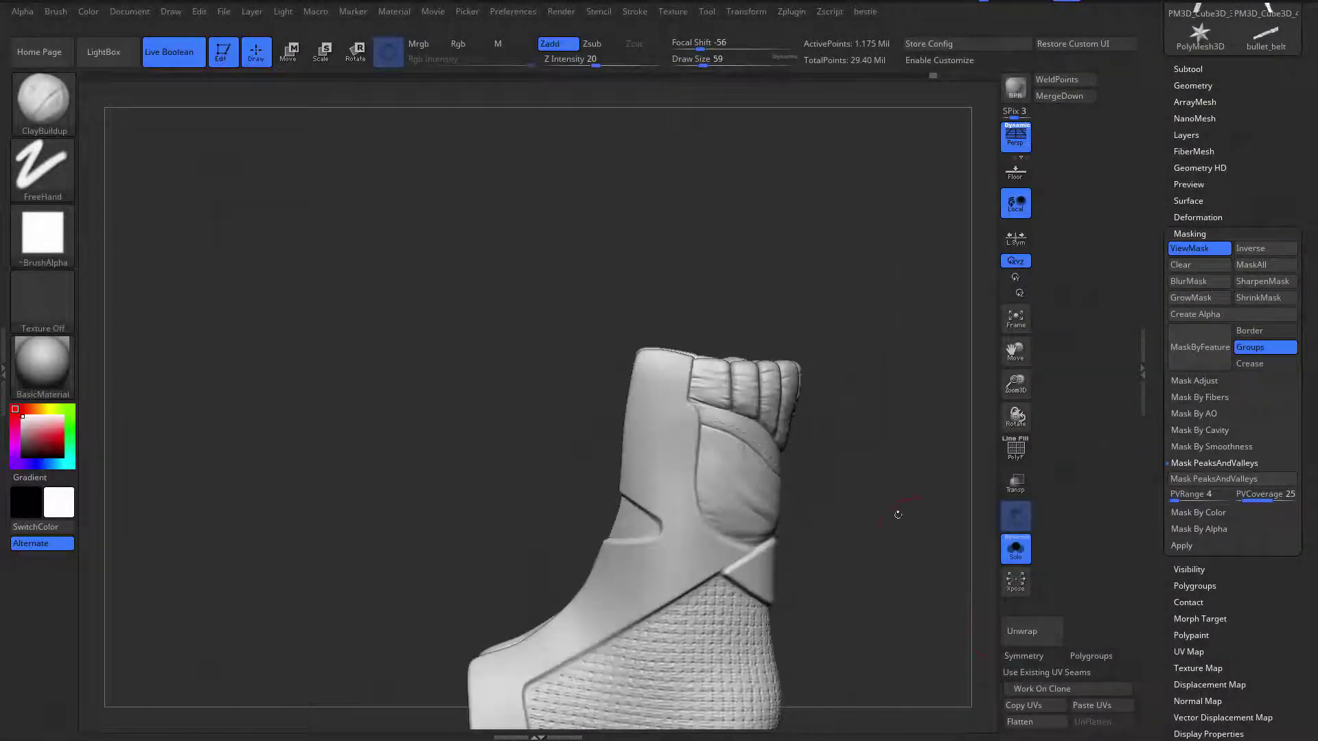
# Step: Inspect the boot's upper from several angles and compare it with the military boot reference photo in the browser
pyautogui.moveTo(855, 395); pyautogui.dragTo(896, 357)
pyautogui.moveTo(885, 447); pyautogui.dragTo(905, 446)
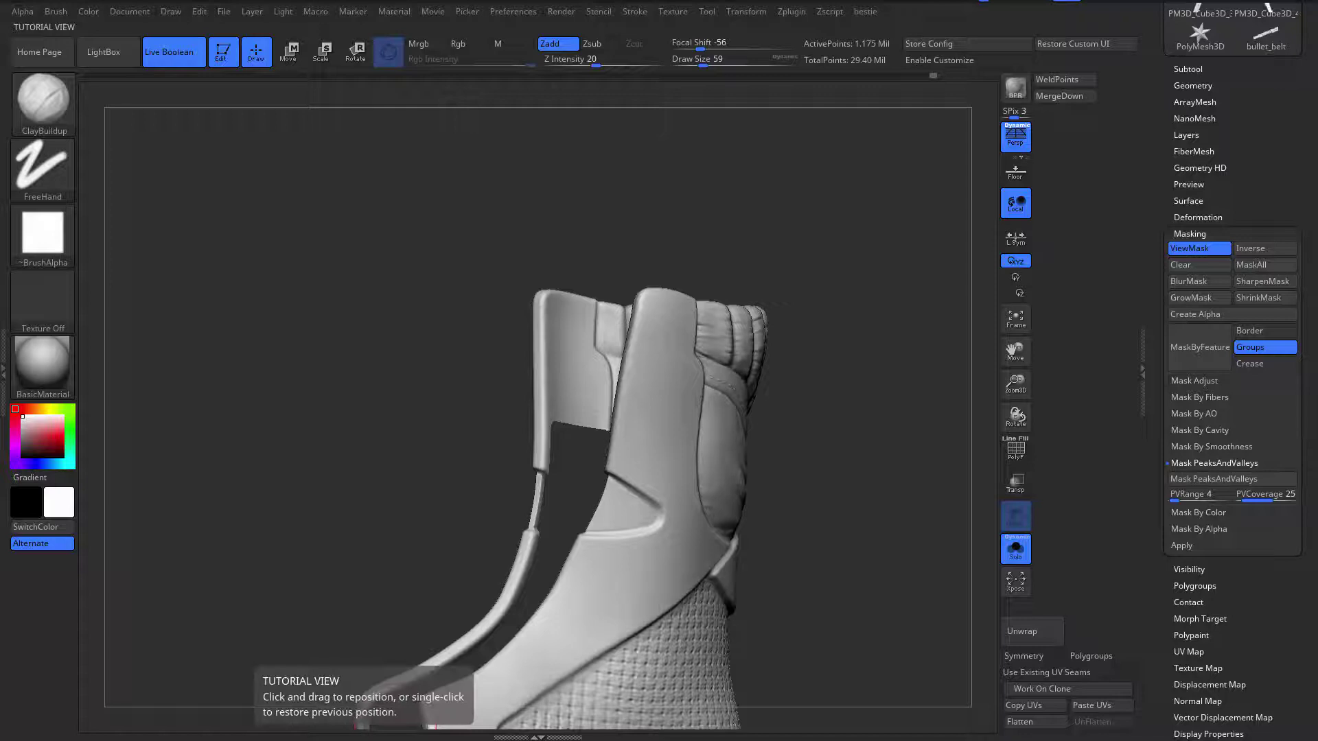
pyautogui.hotkey('alt', 'Tab')
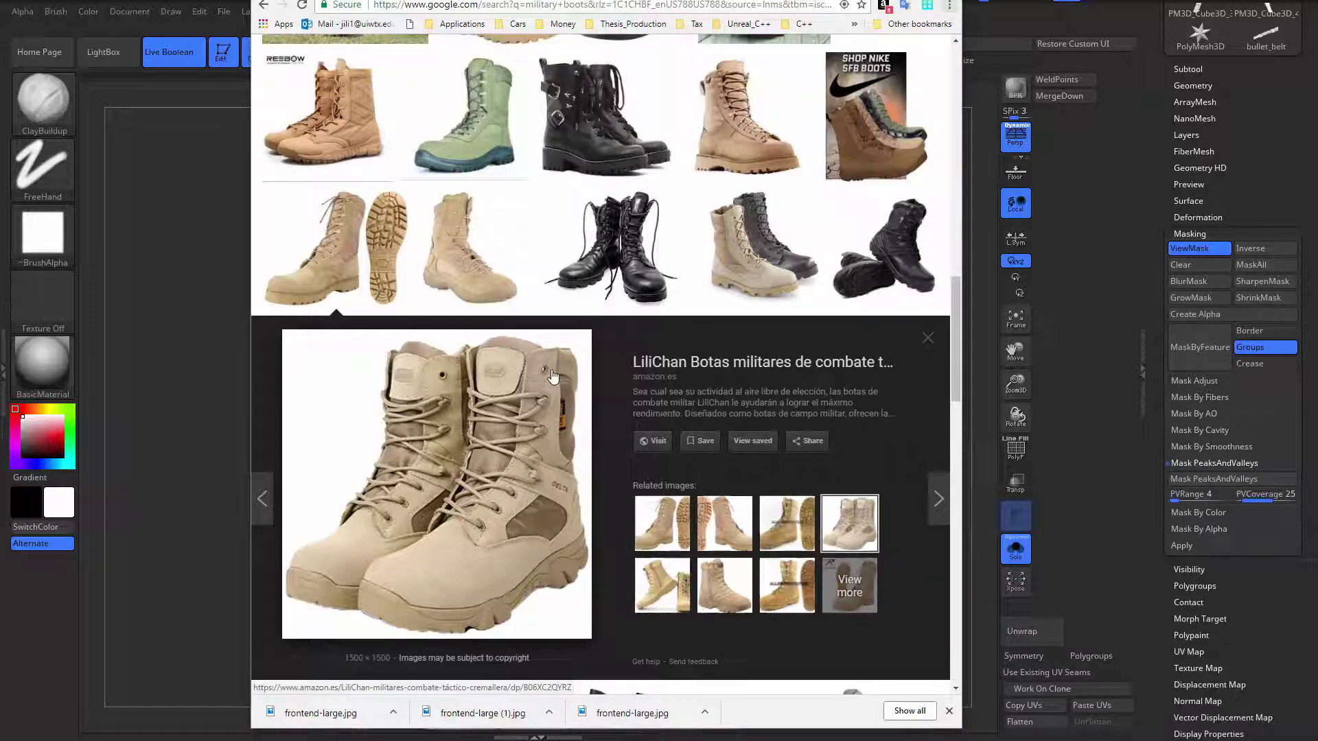
pyautogui.click(236, 457)
pyautogui.moveTo(357, 474); pyautogui.dragTo(447, 429)
pyautogui.moveTo(834, 440); pyautogui.dragTo(758, 439)
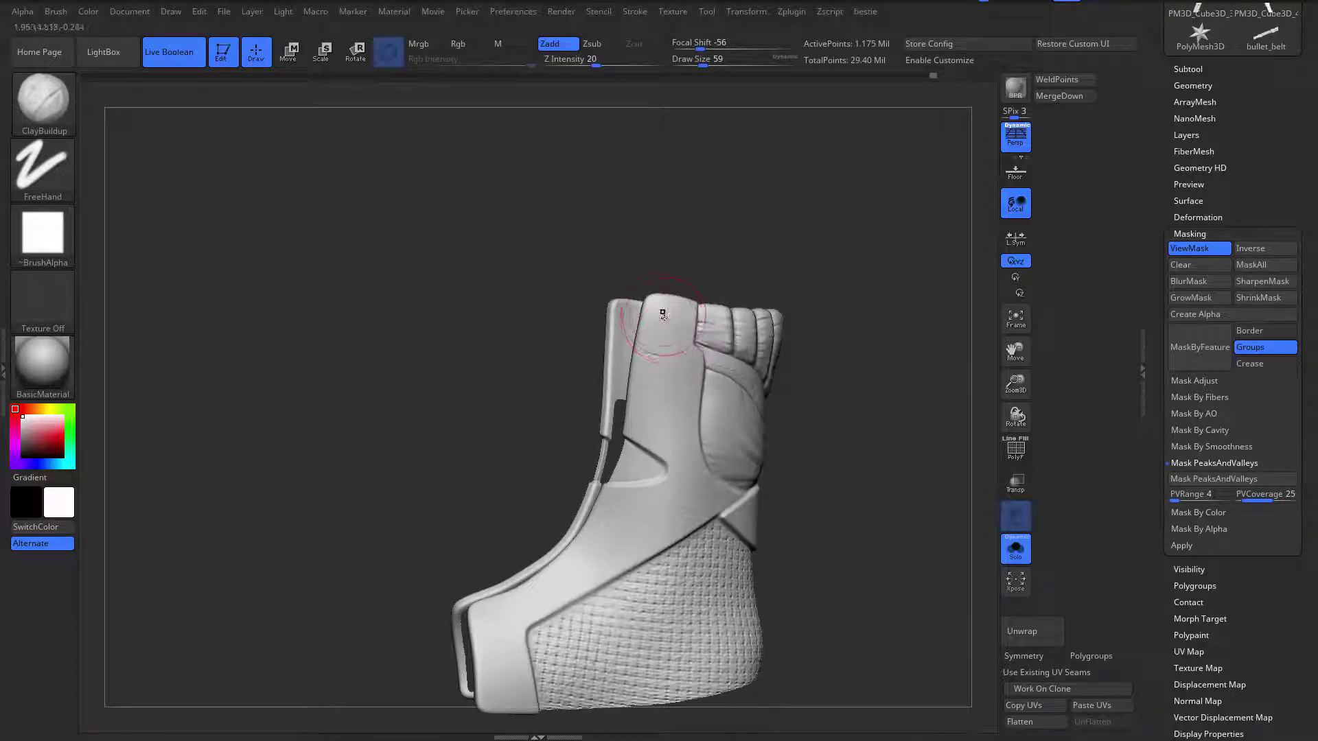
pyautogui.moveTo(694, 265); pyautogui.dragTo(647, 401)
pyautogui.moveTo(456, 294); pyautogui.dragTo(708, 655)
# Step: Make the inner boot subtool ethen_body2_3 active and display it on its own
pyautogui.keyDown('alt'); pyautogui.click(591, 499); pyautogui.keyUp('alt')
pyautogui.hotkey('alt', 's')
pyautogui.hotkey('alt', 's')
pyautogui.hotkey('alt', 's')
pyautogui.hotkey('alt', 's')
pyautogui.hotkey('alt', 's')
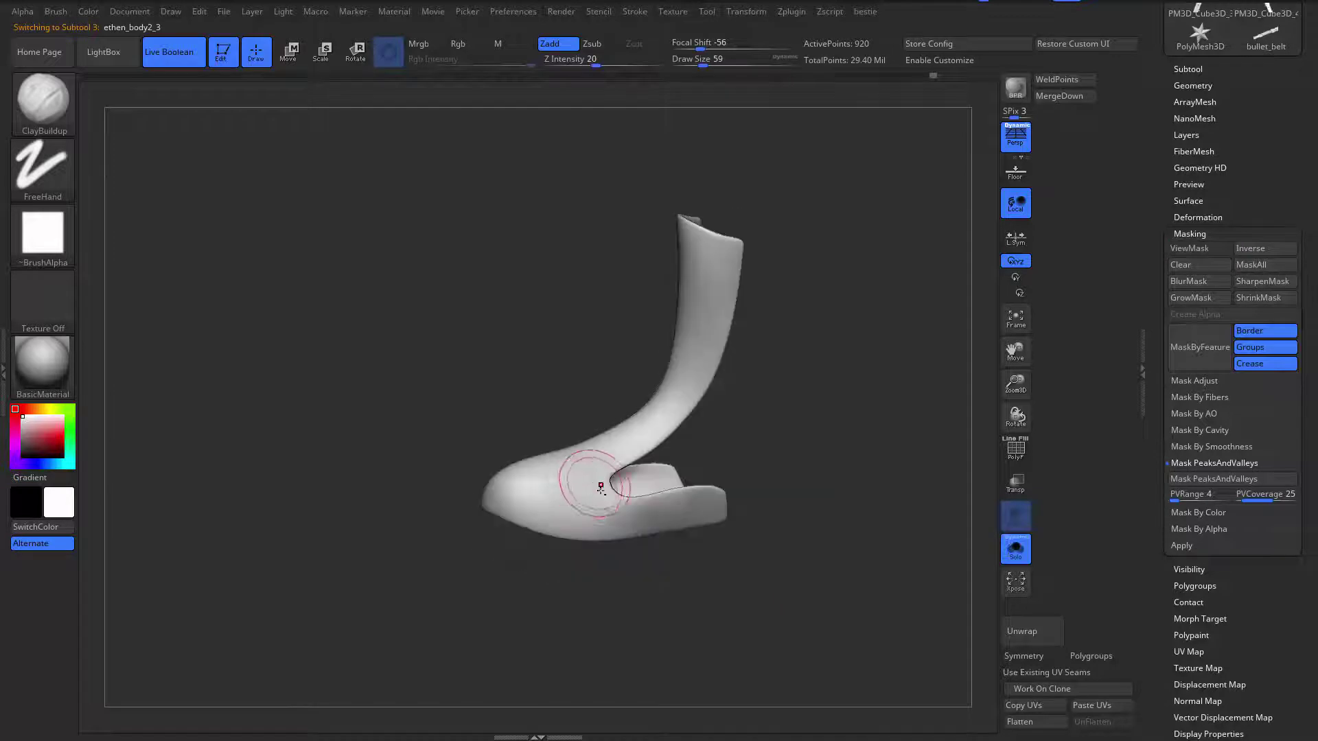
# Step: Show the polygroup wireframe of the inner boot piece and isolate its green inner polygroup
pyautogui.moveTo(882, 430); pyautogui.dragTo(695, 372)
pyautogui.hotkey('shift', 'f')
pyautogui.hotkey('ctrl', 'shift')
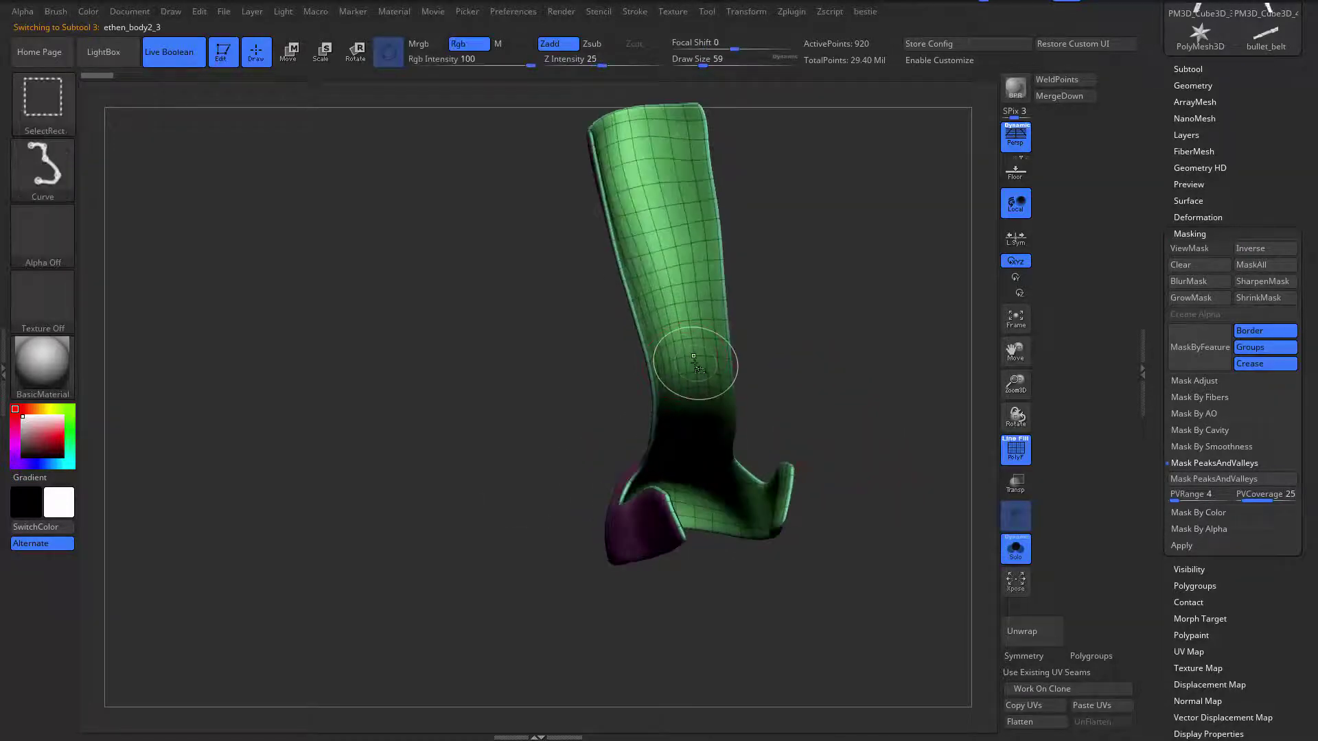
pyautogui.keyDown('ctrl'); pyautogui.keyDown('shift'); pyautogui.click(617, 368); pyautogui.keyUp('shift'); pyautogui.keyUp('ctrl')
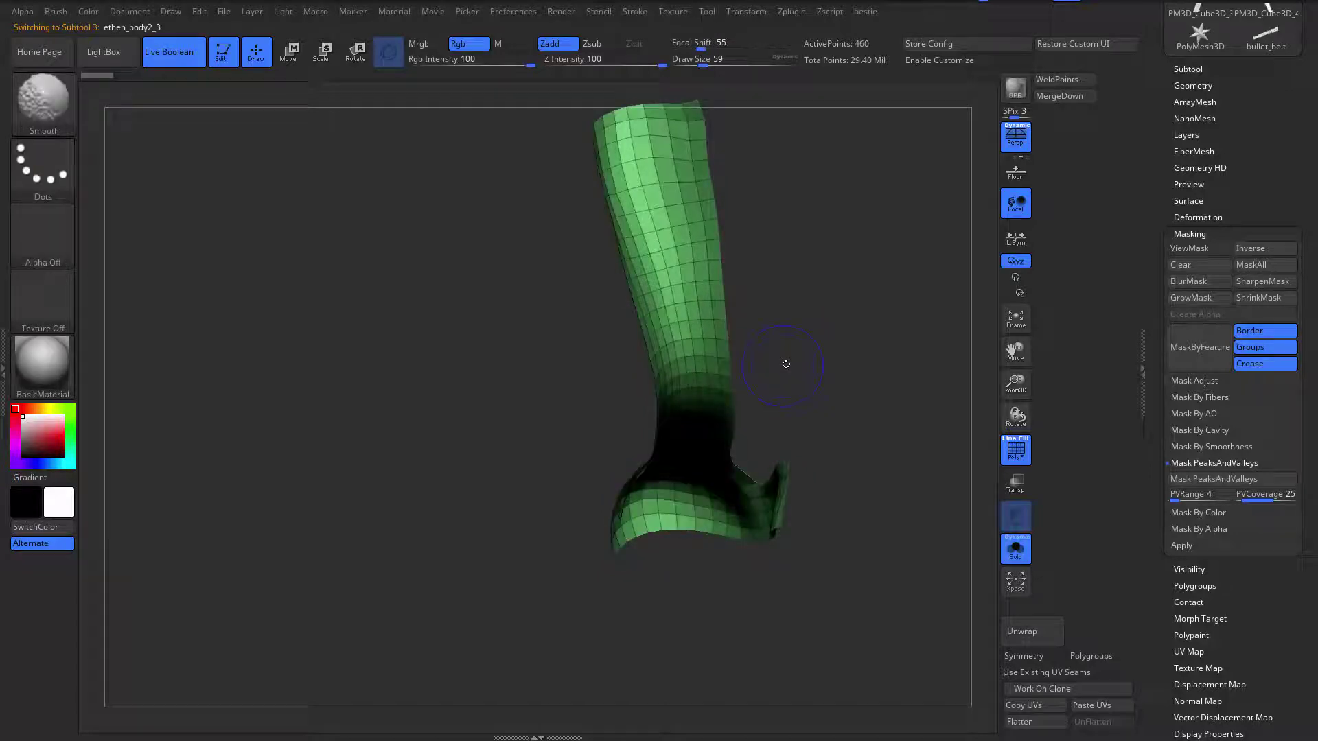
pyautogui.moveTo(810, 342)
pyautogui.keyDown('alt'); pyautogui.mouseDown()
pyautogui.moveTo(819, 439)
pyautogui.moveTo(797, 369)
pyautogui.mouseUp(); pyautogui.keyUp('alt')
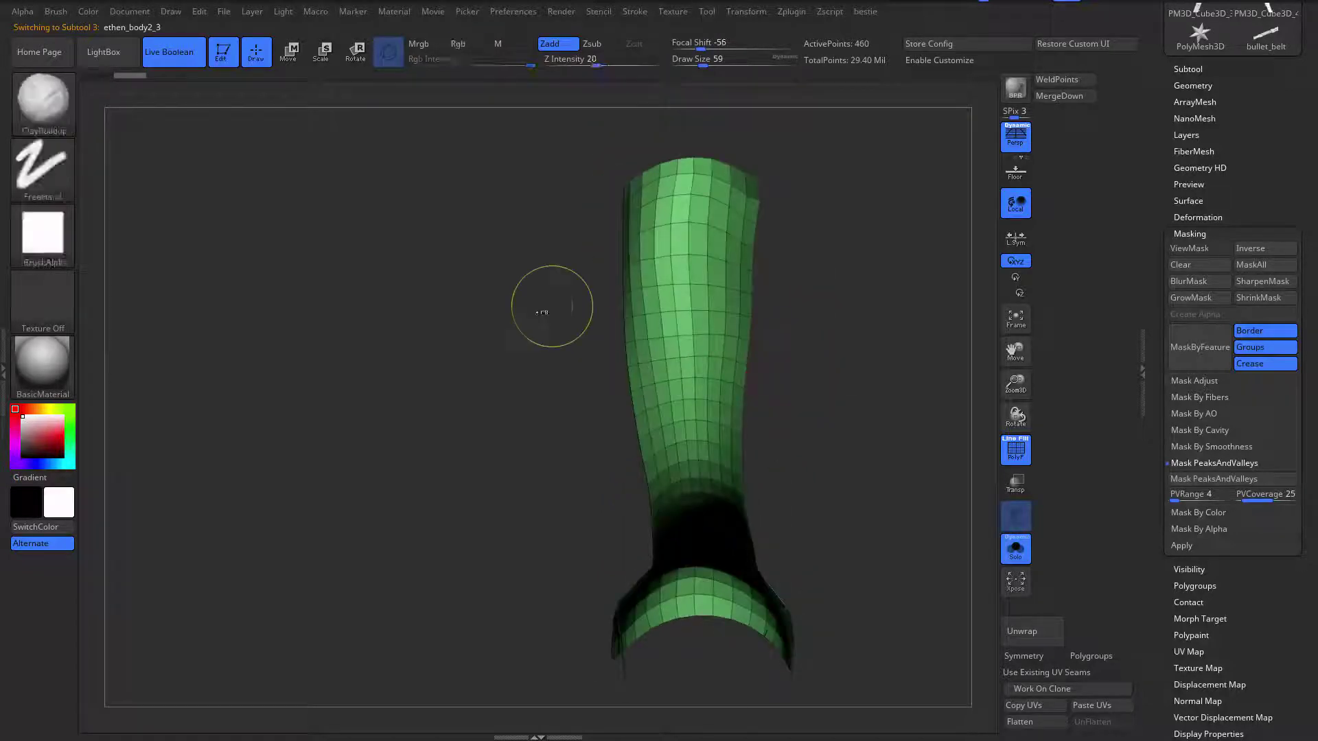
# Step: Bring back the hidden polygroups of the inner boot piece and undo the last change
pyautogui.keyDown('ctrl'); pyautogui.moveTo(562, 337); pyautogui.dragTo(554, 327); pyautogui.keyUp('ctrl')
pyautogui.moveTo(856, 362); pyautogui.dragTo(832, 446)
pyautogui.keyDown('ctrl'); pyautogui.keyDown('shift'); pyautogui.click(825, 446); pyautogui.keyUp('shift'); pyautogui.keyUp('ctrl')
pyautogui.keyDown('ctrl'); pyautogui.keyDown('shift'); pyautogui.click(739, 425); pyautogui.keyUp('shift'); pyautogui.keyUp('ctrl')
pyautogui.hotkey('ctrl', 'z')
# Step: Inset the green inner polygroup slightly with ZModeler's Inset polygon action, using the Polygroup All target and Inset Region
pyautogui.moveTo(853, 383); pyautogui.dragTo(850, 420)
pyautogui.keyDown('alt'); pyautogui.moveTo(850, 420); pyautogui.dragTo(862, 453); pyautogui.keyUp('alt')
pyautogui.moveTo(862, 453); pyautogui.dragTo(873, 452)
pyautogui.press('b')
pyautogui.press('z')
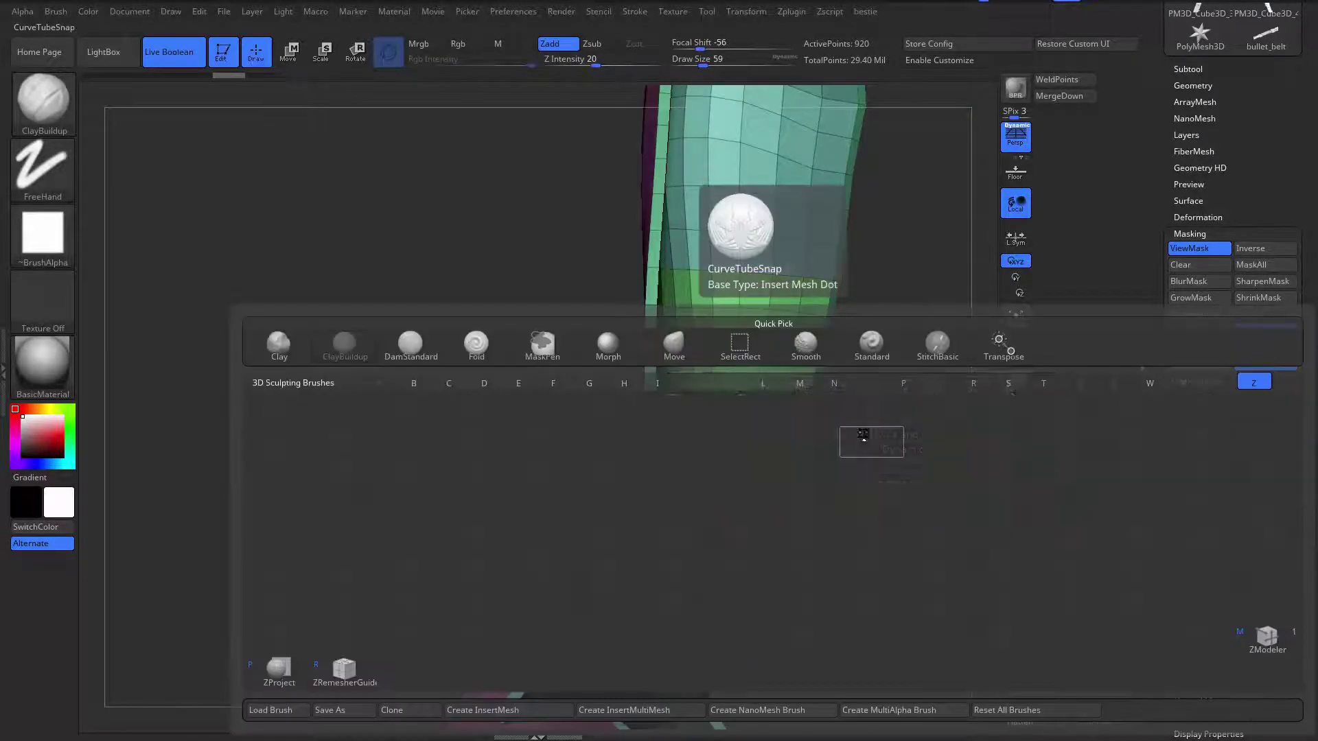
pyautogui.press('m')
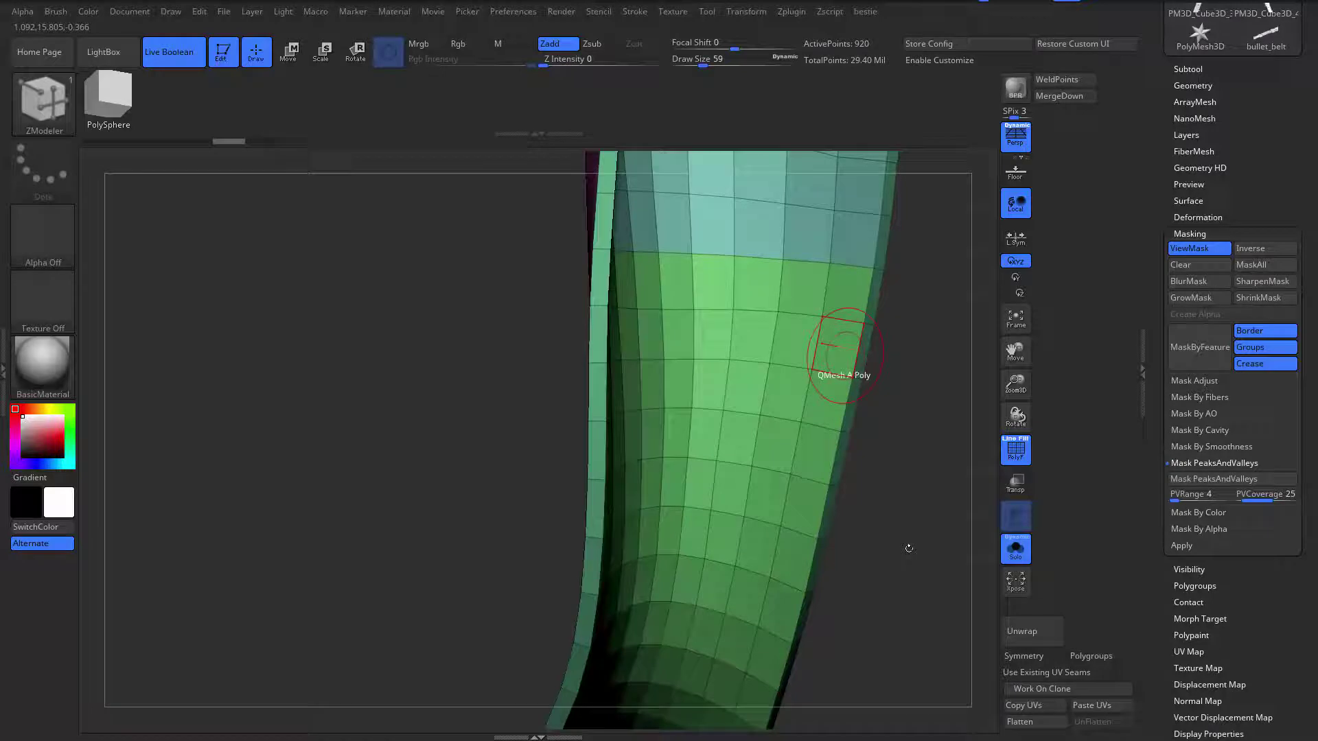
pyautogui.press('space')
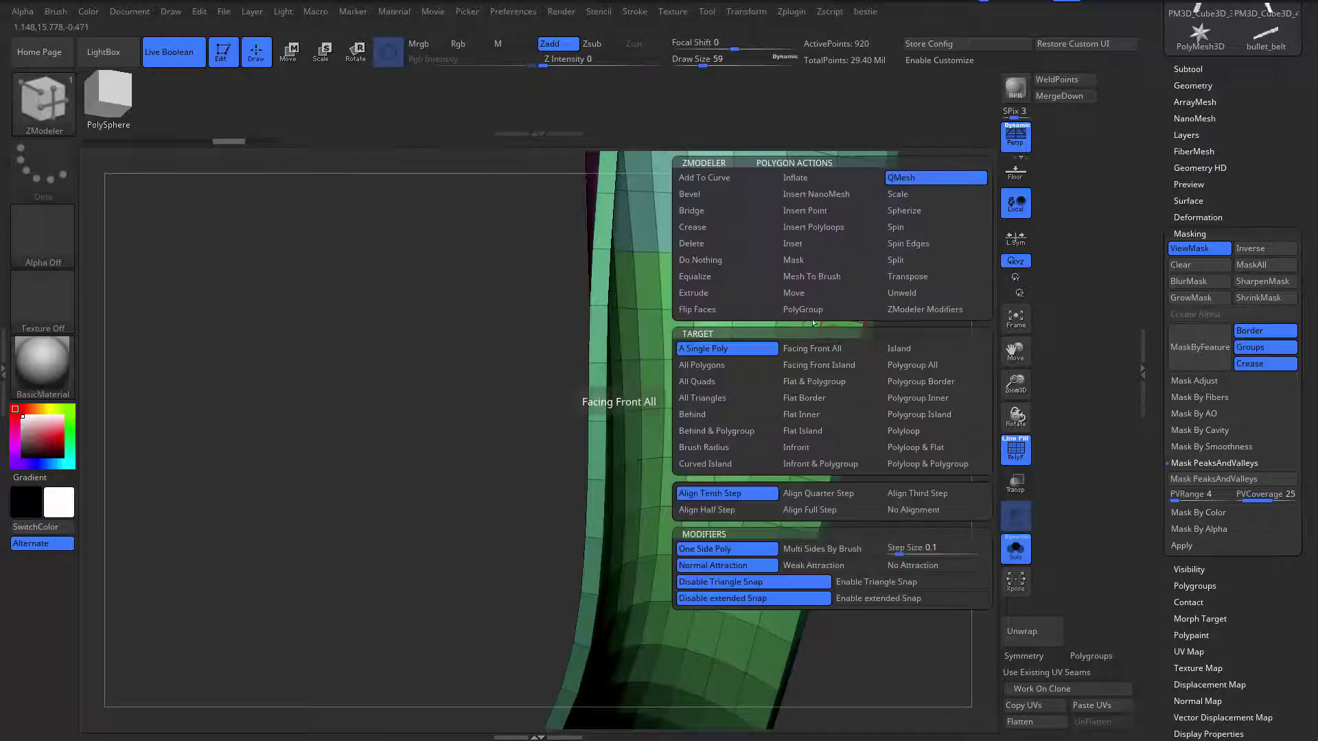
pyautogui.click(831, 243)
pyautogui.click(860, 520)
pyautogui.keyDown('alt'); pyautogui.click(815, 455); pyautogui.keyUp('alt')
pyautogui.press('space')
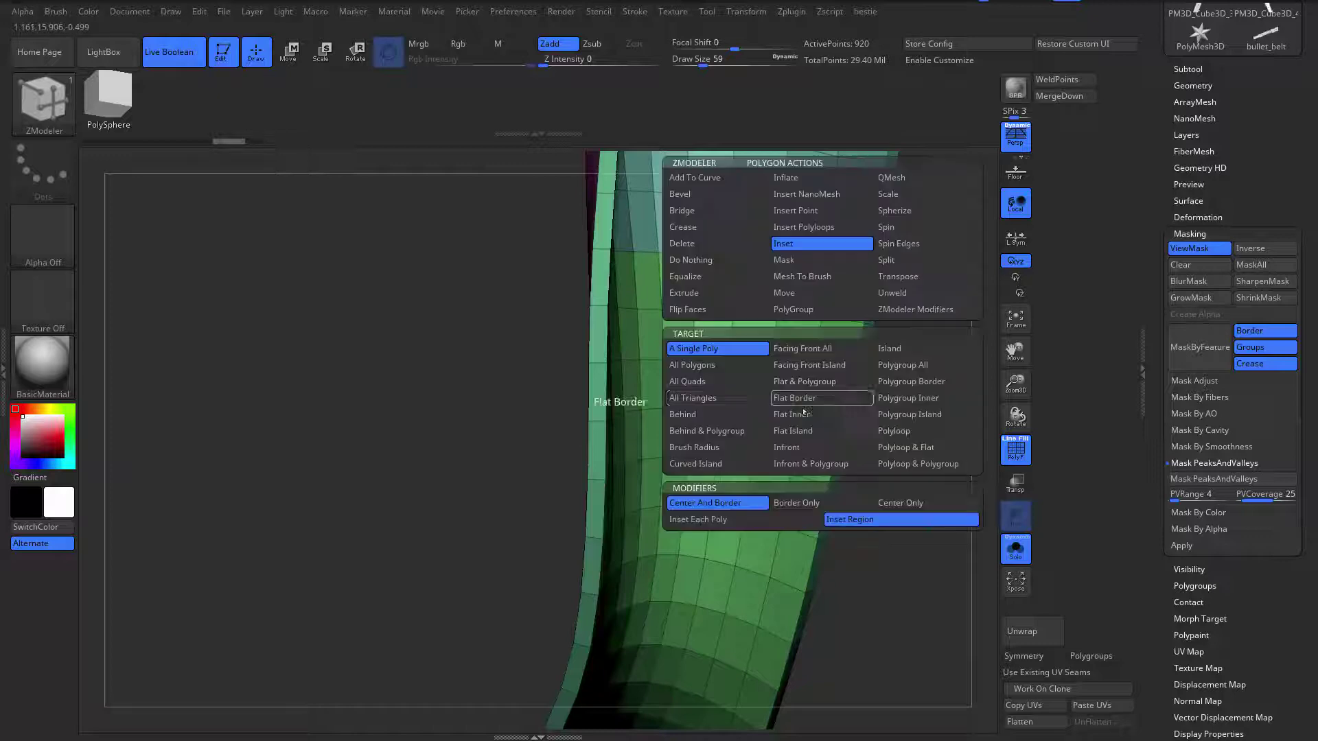
pyautogui.click(900, 371)
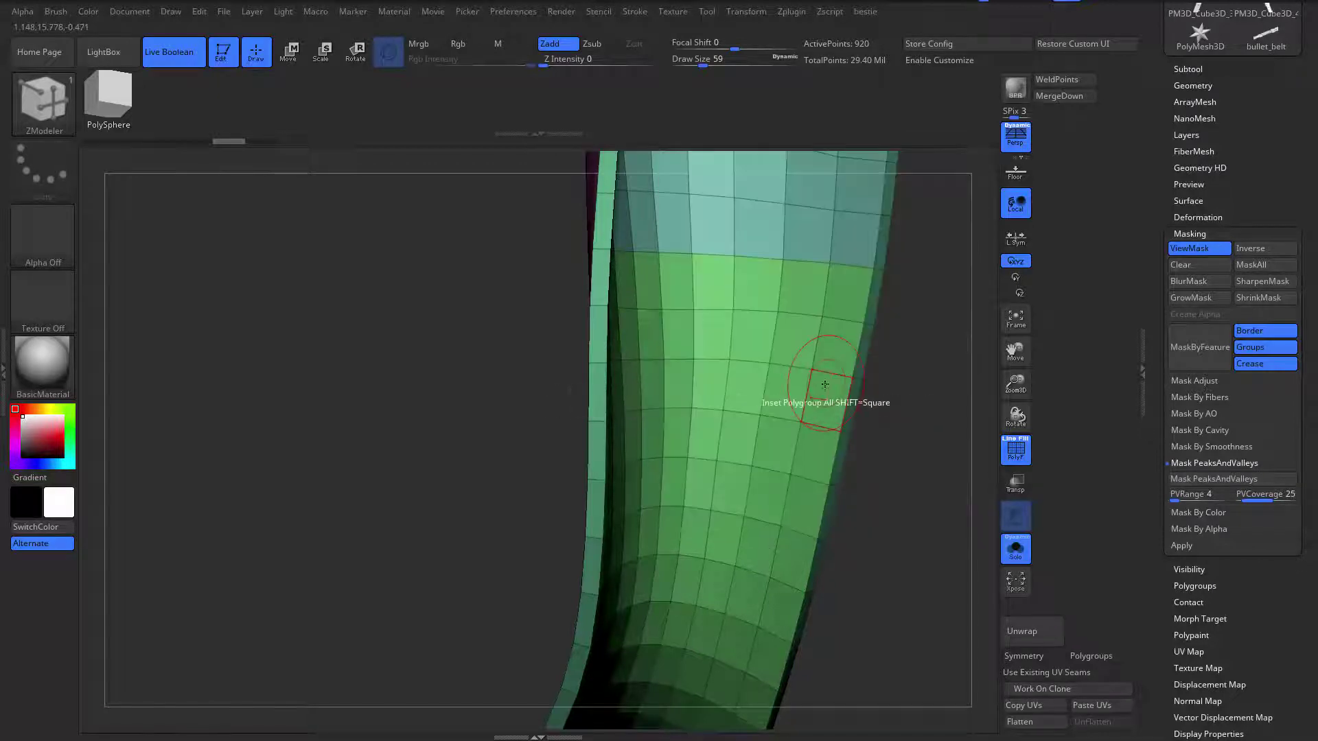
pyautogui.moveTo(810, 392); pyautogui.dragTo(810, 399)
# Step: Hide the green inner faces of the boot piece by inverting their isolation, and delete the hidden geometry
pyautogui.keyDown('ctrl'); pyautogui.keyDown('shift'); pyautogui.click(735, 447); pyautogui.keyUp('shift'); pyautogui.keyUp('ctrl')
pyautogui.keyDown('ctrl'); pyautogui.keyDown('shift'); pyautogui.moveTo(895, 489); pyautogui.dragTo(906, 372); pyautogui.keyUp('shift'); pyautogui.keyUp('ctrl')
pyautogui.press('1')
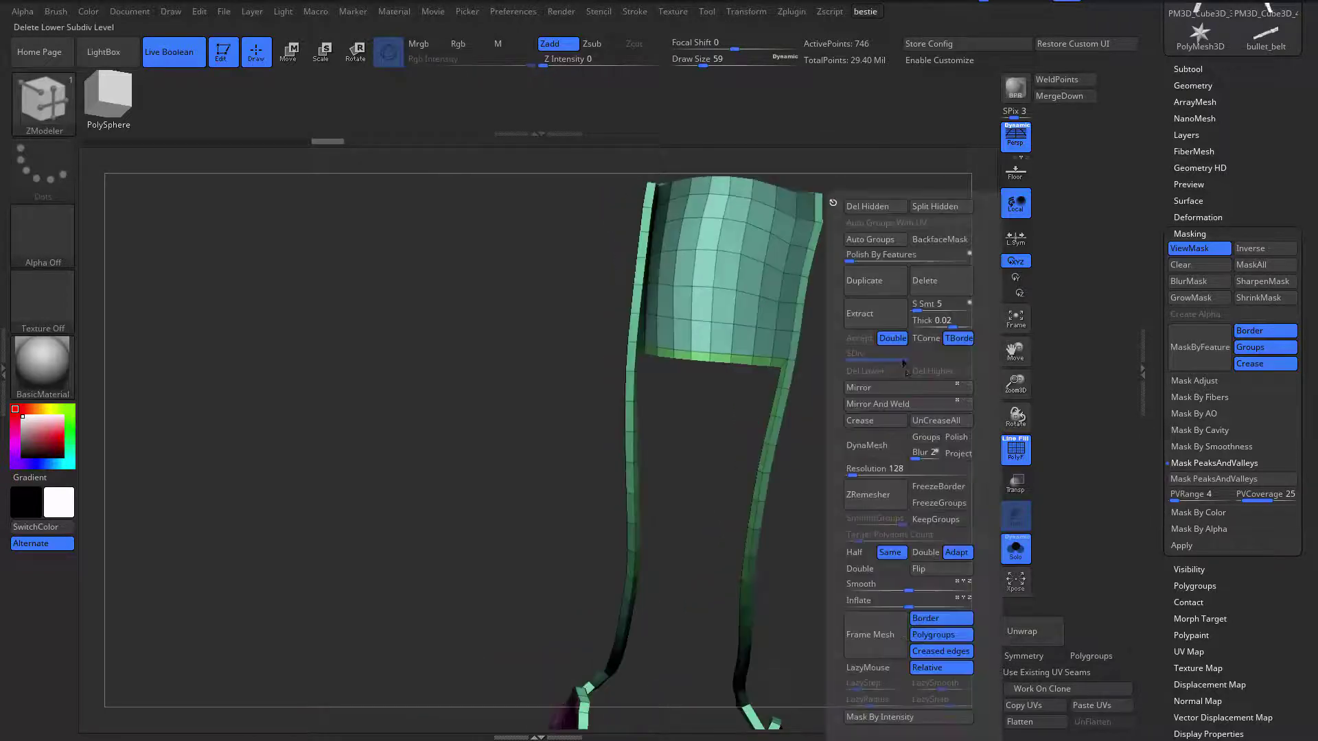
pyautogui.click(875, 208)
pyautogui.keyDown('alt'); pyautogui.moveTo(847, 460); pyautogui.dragTo(962, 497); pyautogui.keyUp('alt')
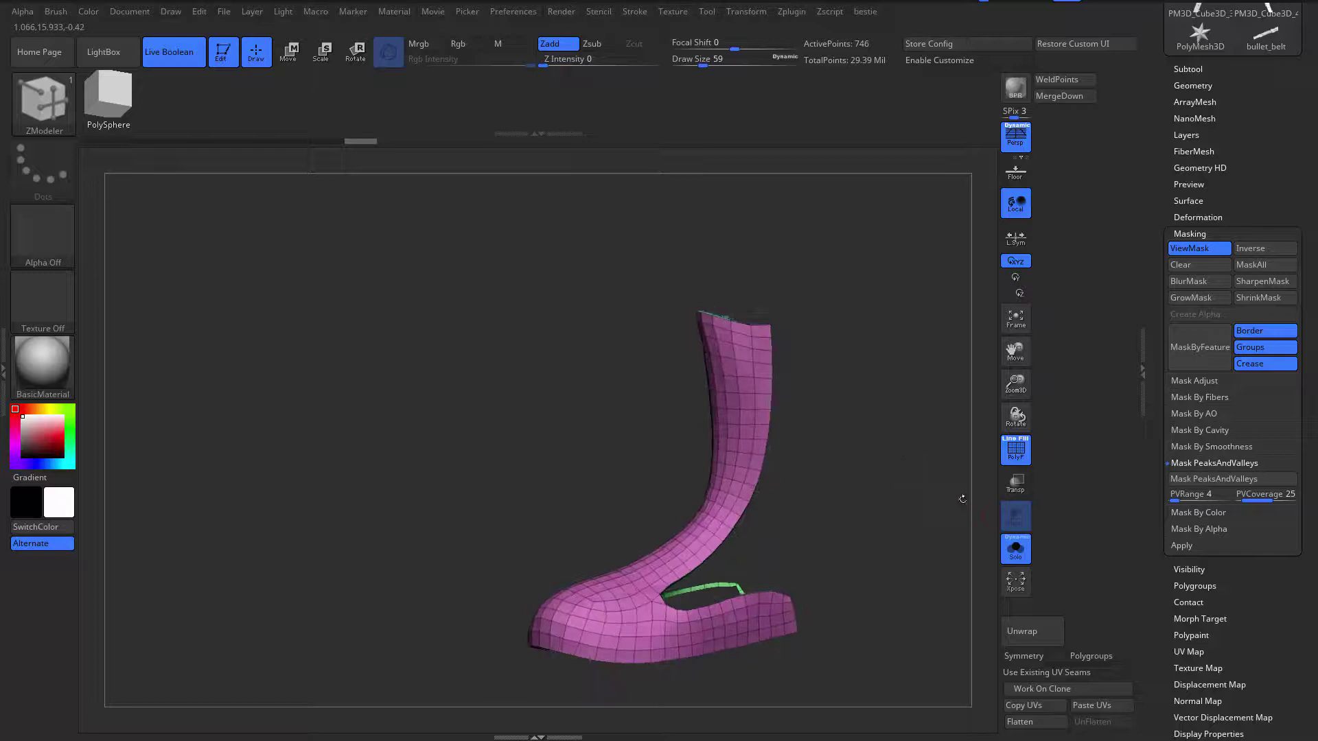
# Step: Try to unwrap the UVs of the trimmed boot piece and check its surface without the wireframe
pyautogui.click(1033, 635)
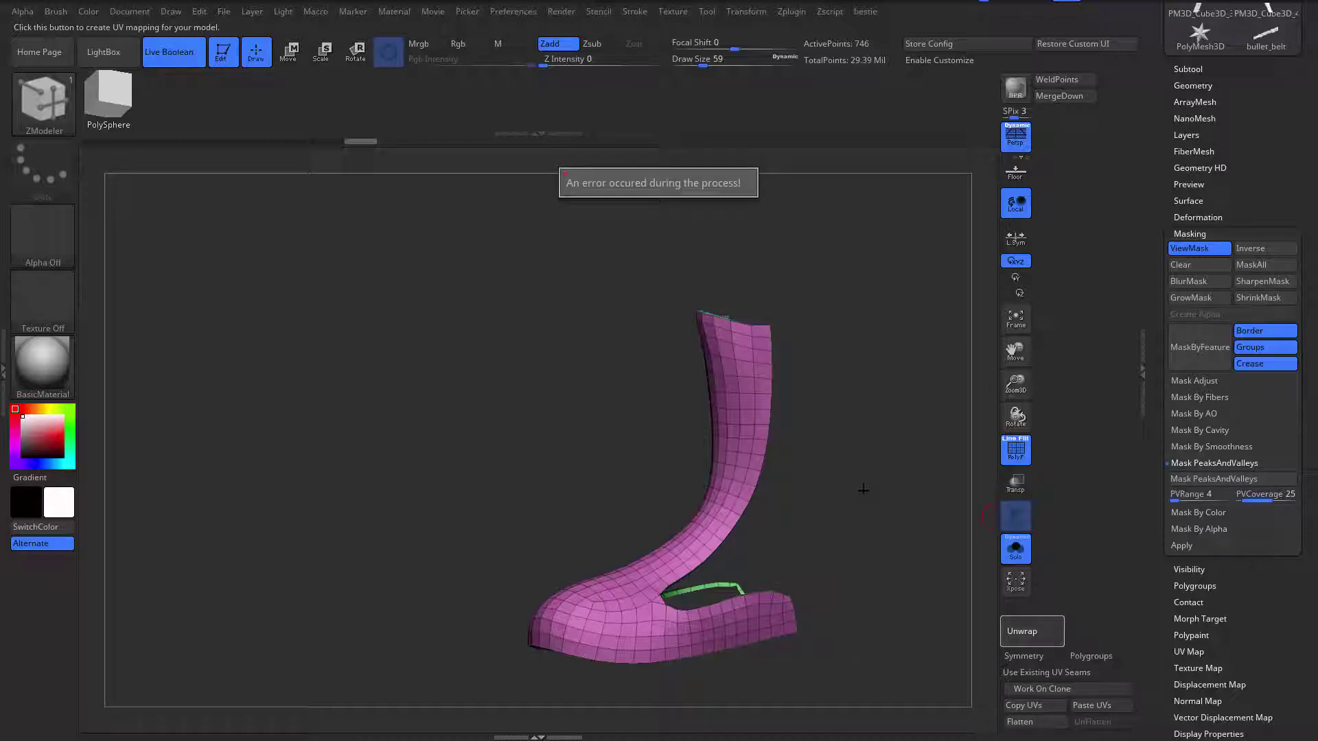
pyautogui.click(1033, 635)
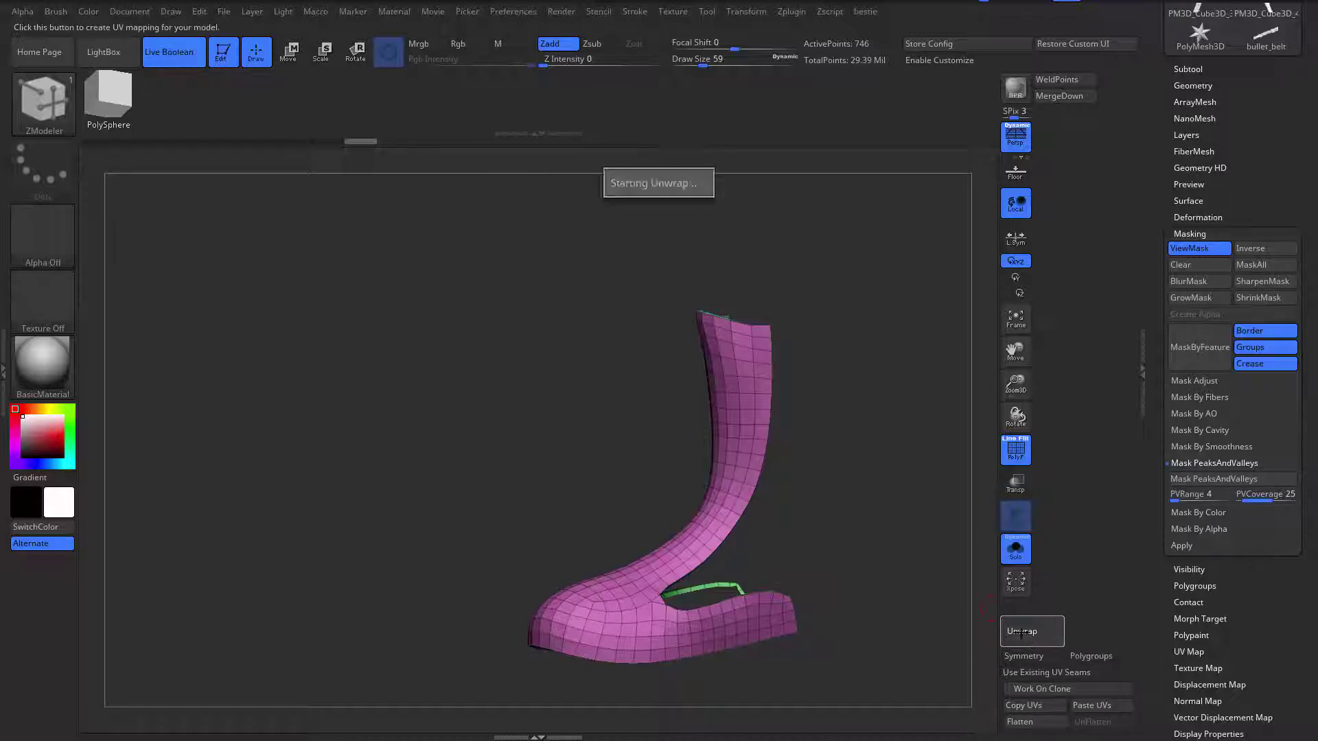
pyautogui.moveTo(844, 327)
pyautogui.keyDown('shift'); pyautogui.mouseDown()
pyautogui.moveTo(869, 476)
pyautogui.moveTo(912, 447)
pyautogui.moveTo(918, 479)
pyautogui.moveTo(927, 472)
pyautogui.moveTo(879, 481)
pyautogui.mouseUp(); pyautogui.keyUp('shift')
pyautogui.hotkey('shift', 'f')
pyautogui.hotkey('shift', 'f')
pyautogui.moveTo(874, 431); pyautogui.dragTo(863, 462)
# Step: Delete any remaining hidden geometry and preview the boot piece with dynamic subdivision, switching it off again
pyautogui.press('space')
pyautogui.click(846, 207)
pyautogui.hotkey('shift', 'd')
pyautogui.click(584, 234)
pyautogui.hotkey('shift', 'd')
pyautogui.press('d')
pyautogui.hotkey('shift', 'd')
# Step: Merge the whole boot piece into one polygroup and regroup it with Auto Groups
pyautogui.moveTo(880, 386); pyautogui.dragTo(941, 364)
pyautogui.moveTo(868, 412)
pyautogui.mouseDown()
pyautogui.moveTo(903, 353)
pyautogui.moveTo(884, 305)
pyautogui.moveTo(850, 350)
pyautogui.moveTo(862, 361)
pyautogui.moveTo(862, 432)
pyautogui.moveTo(833, 435)
pyautogui.moveTo(918, 409)
pyautogui.moveTo(829, 454)
pyautogui.moveTo(854, 427)
pyautogui.mouseUp()
pyautogui.hotkey('ctrl', 'w')
pyautogui.press('space')
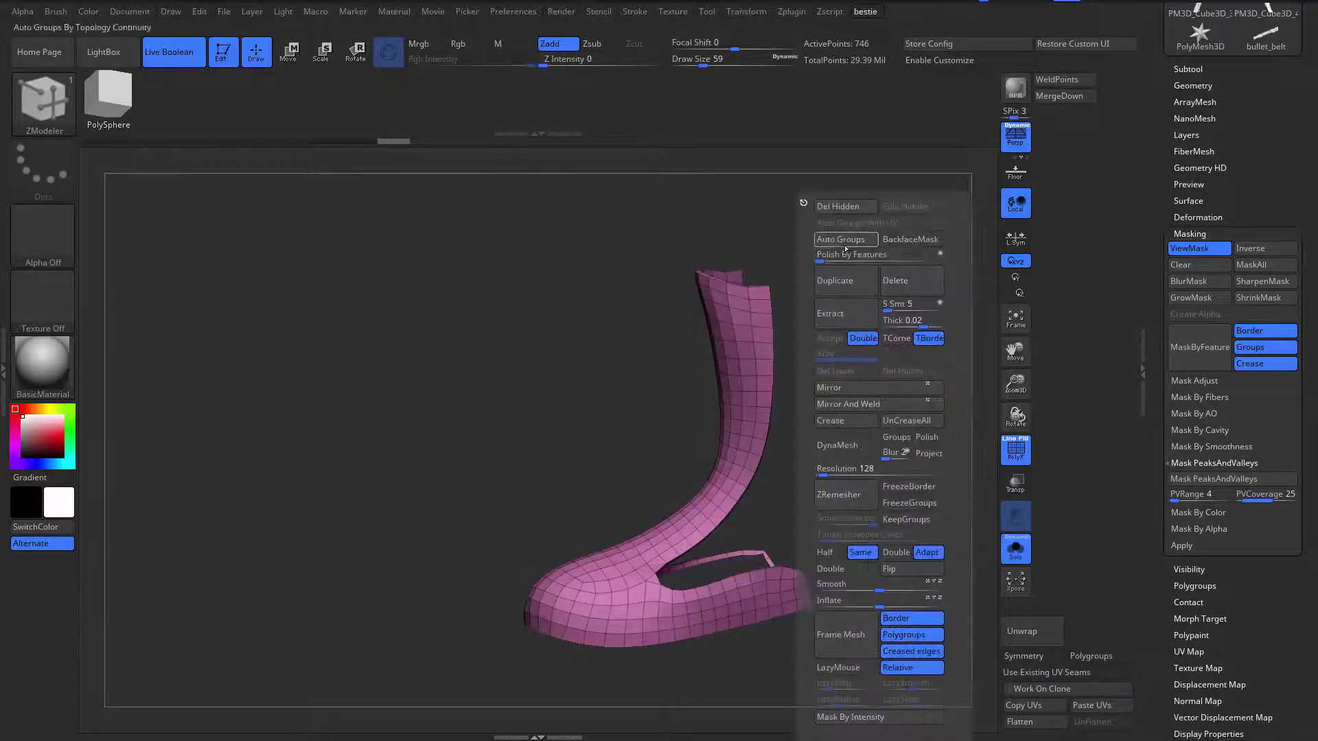
pyautogui.click(845, 239)
# Step: Delete hidden geometry from the regrouped boot piece and try the UV unwrap again
pyautogui.press('v')
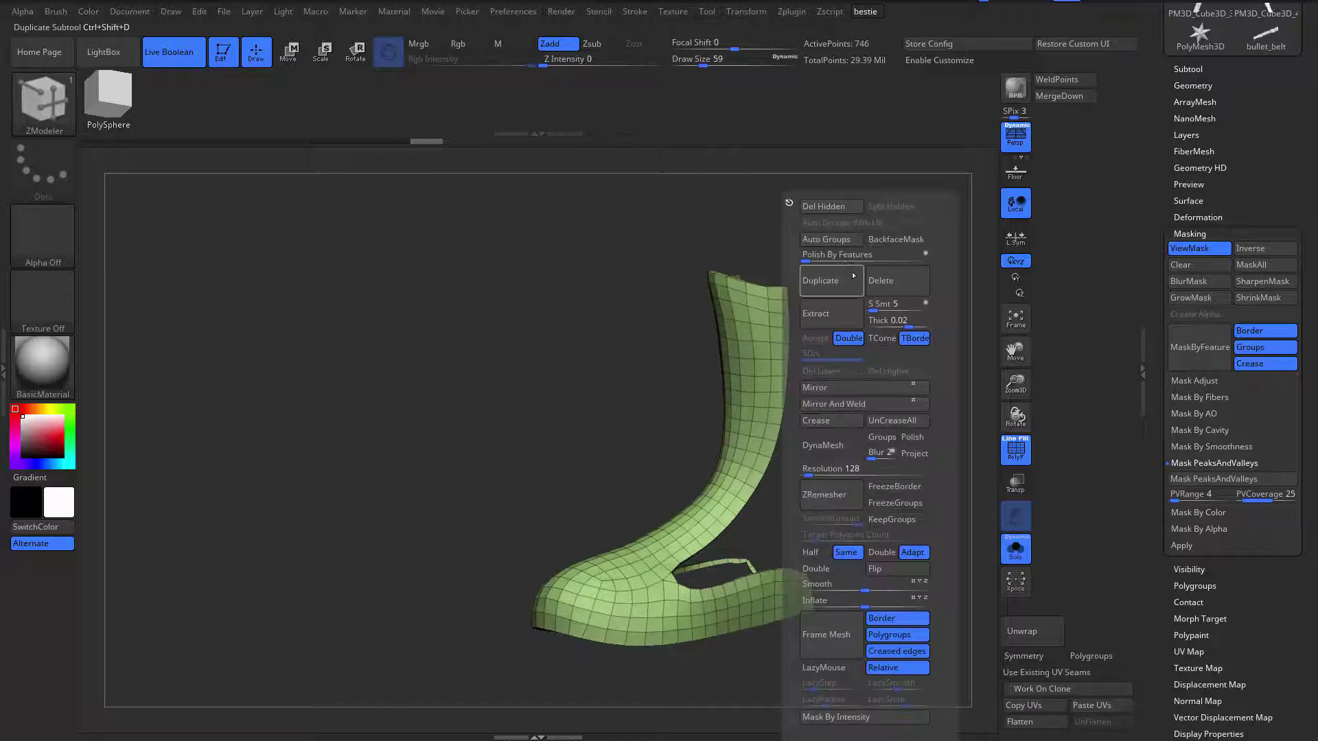
pyautogui.click(825, 207)
pyautogui.moveTo(964, 481); pyautogui.dragTo(988, 520)
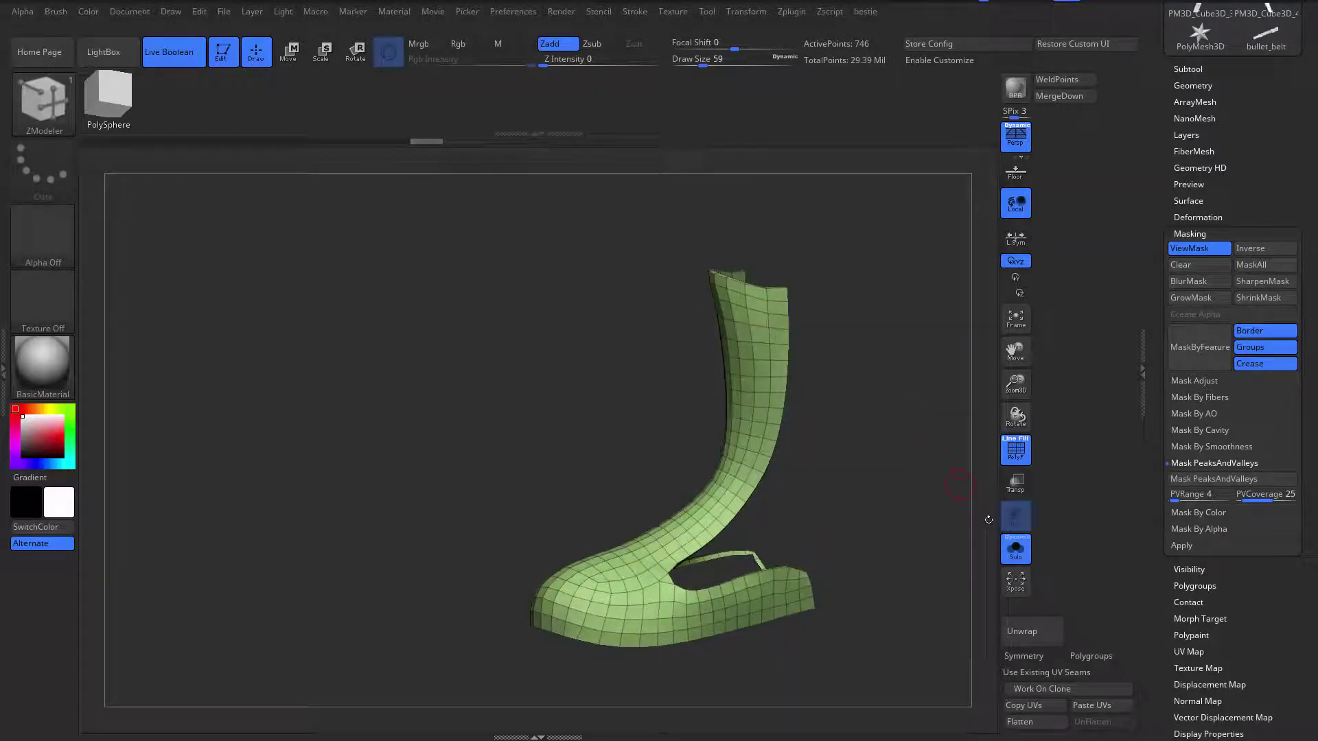
pyautogui.click(1022, 631)
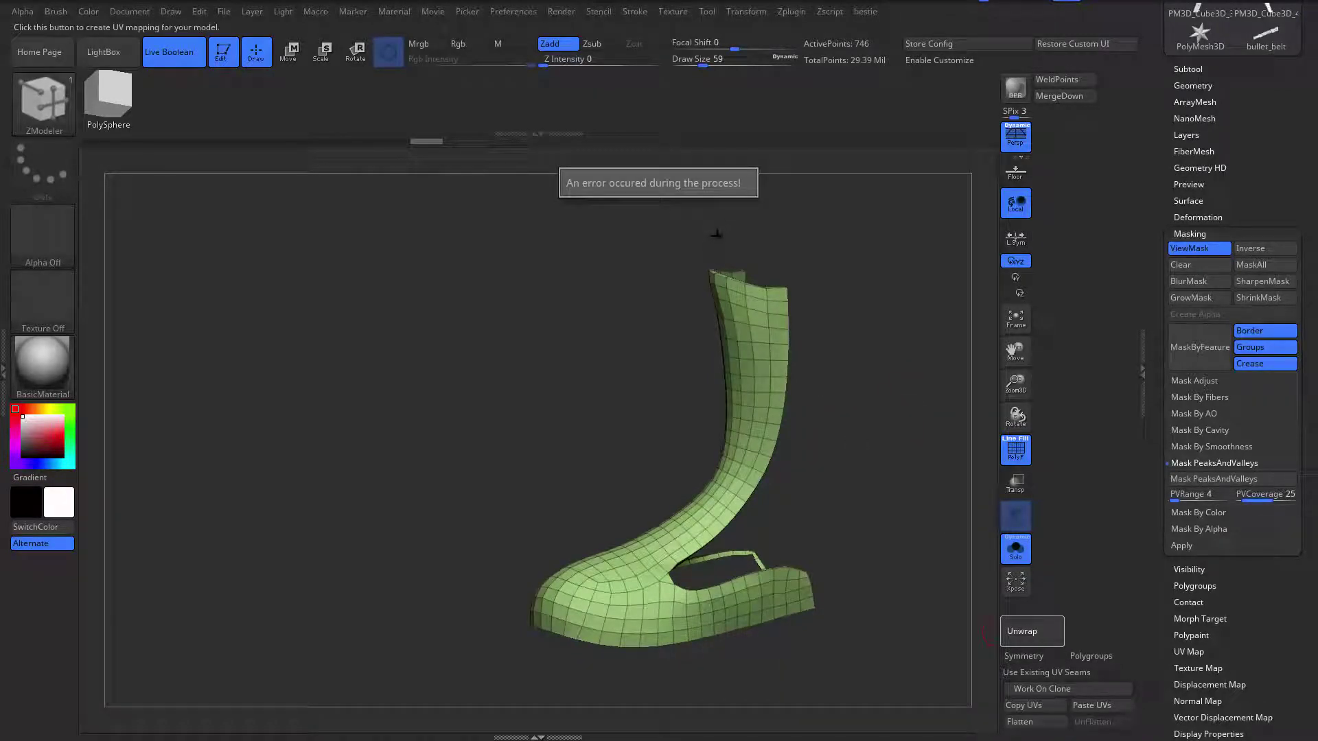
pyautogui.moveTo(932, 565); pyautogui.dragTo(961, 563)
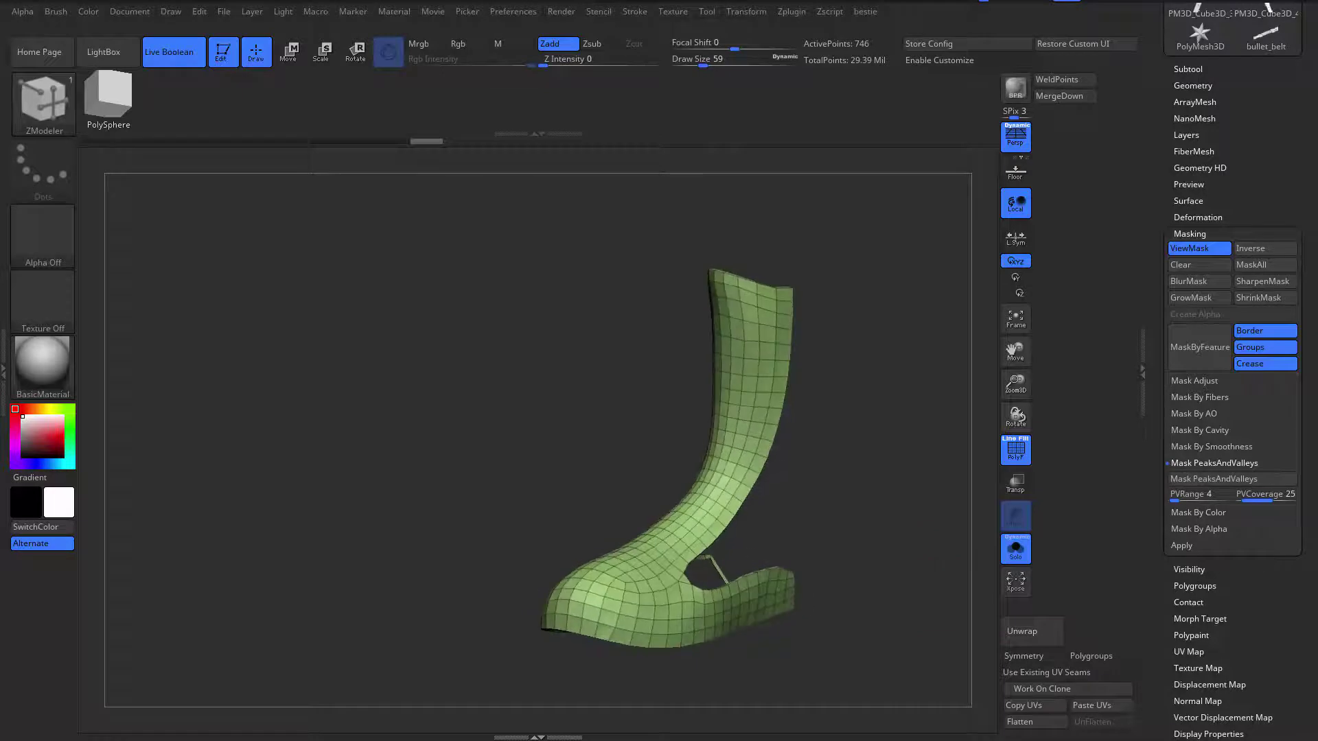
# Step: Create a UV Master work clone of the boot piece and unwrap it with Symmetry and Polygroups off
pyautogui.click(797, 12)
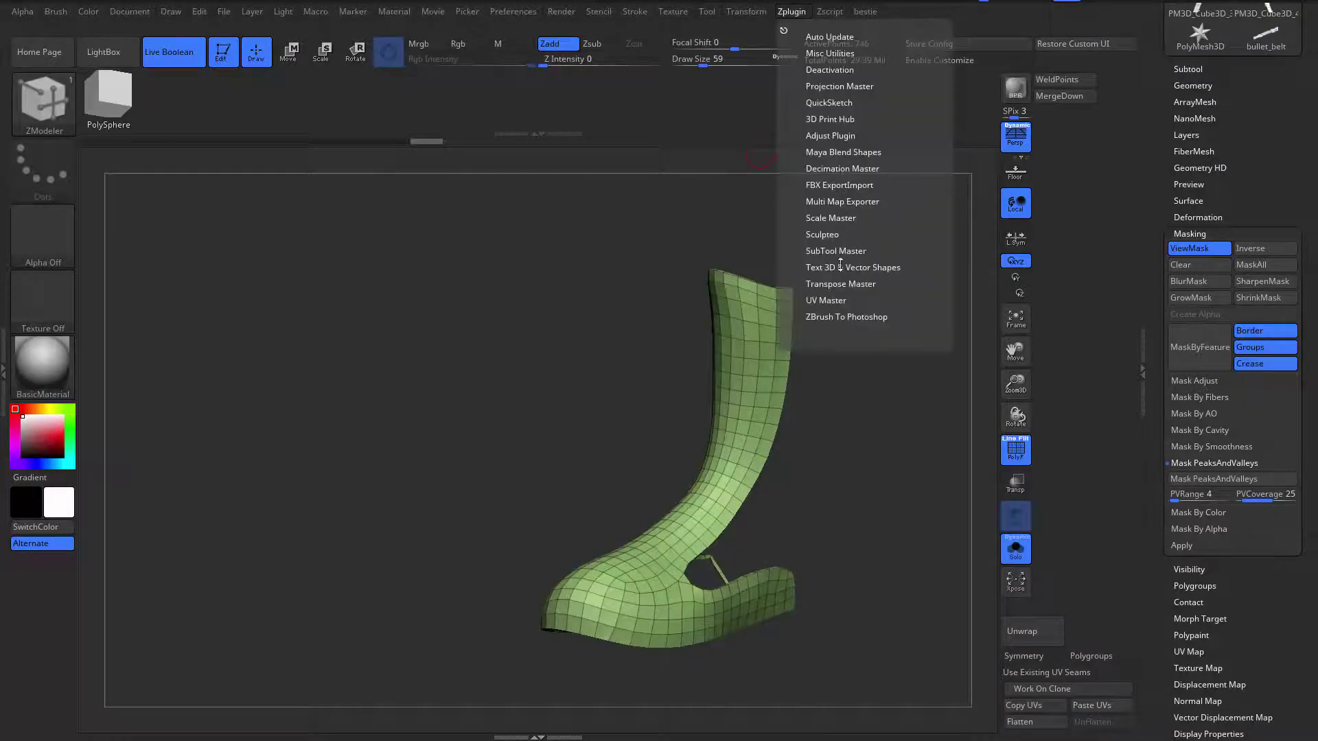
pyautogui.click(849, 300)
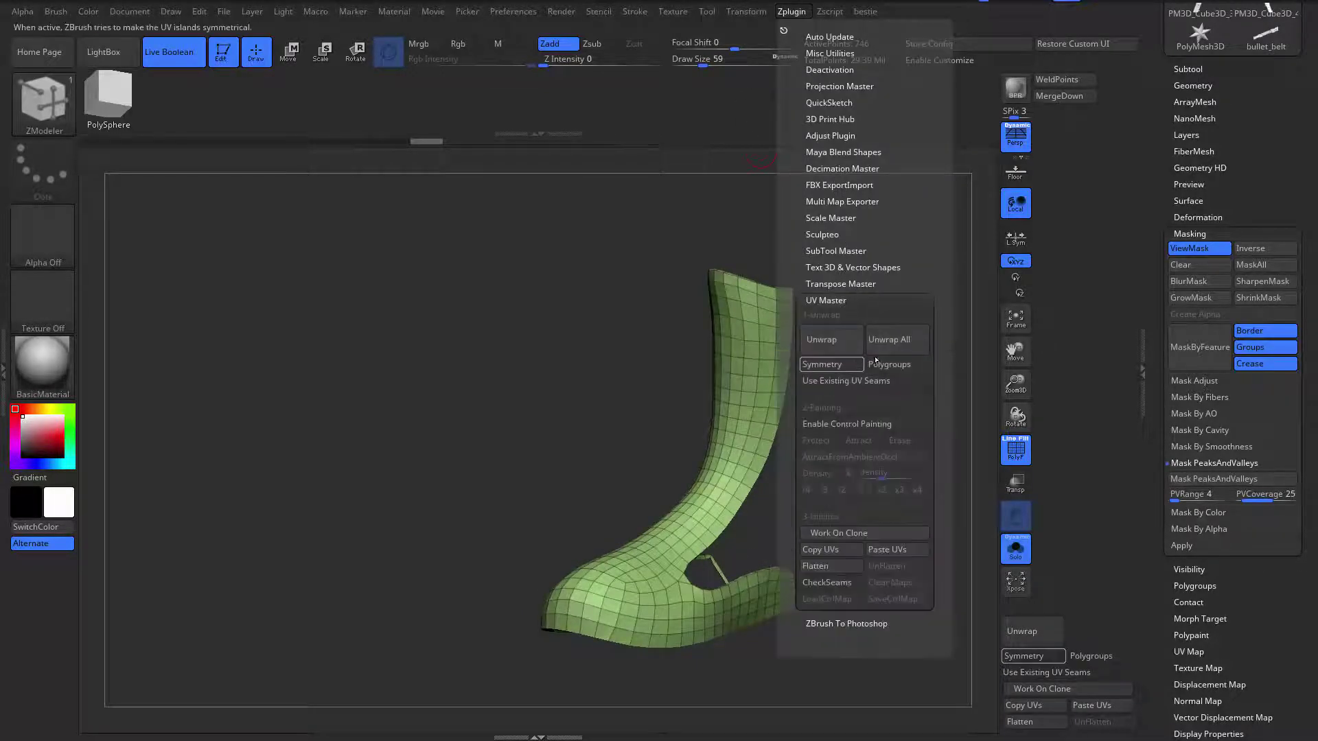
pyautogui.click(841, 533)
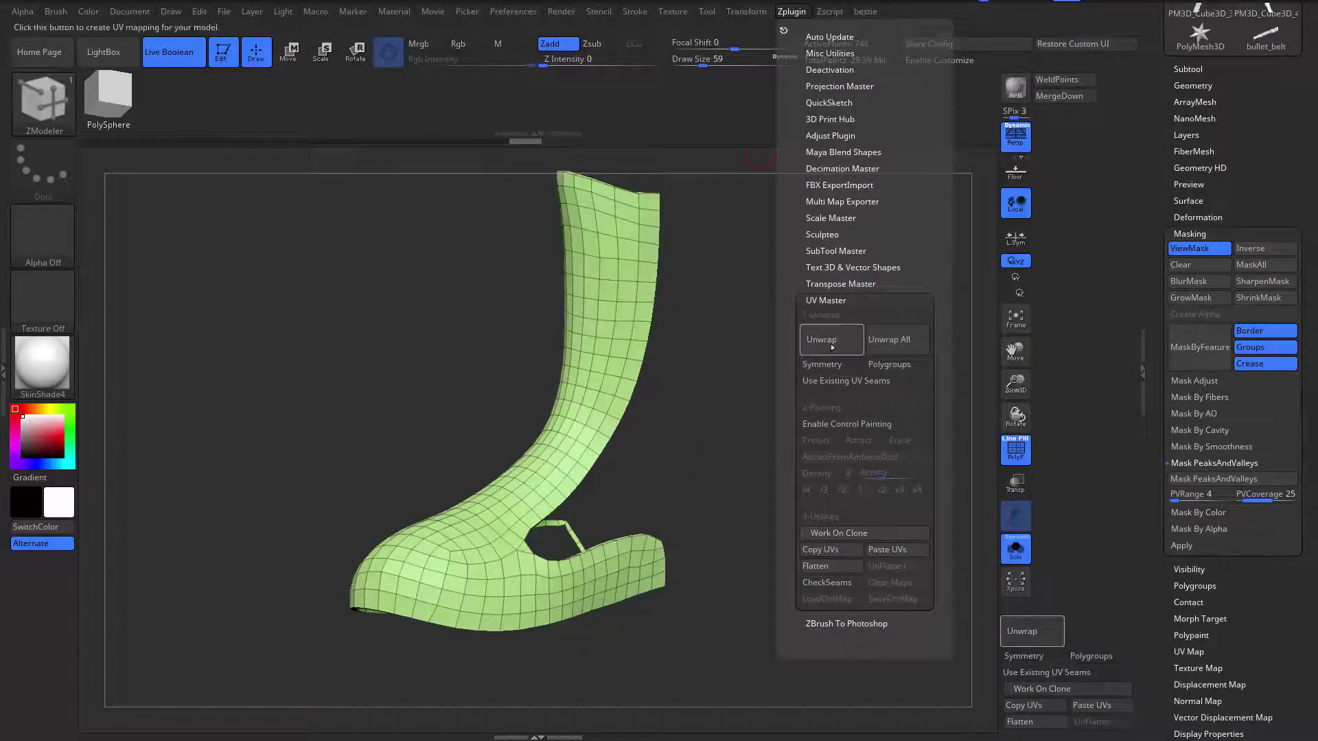
pyautogui.click(831, 341)
# Step: Quick-save the project and copy the UVs from the unwrapped clone
pyautogui.hotkey('ctrl', 's')
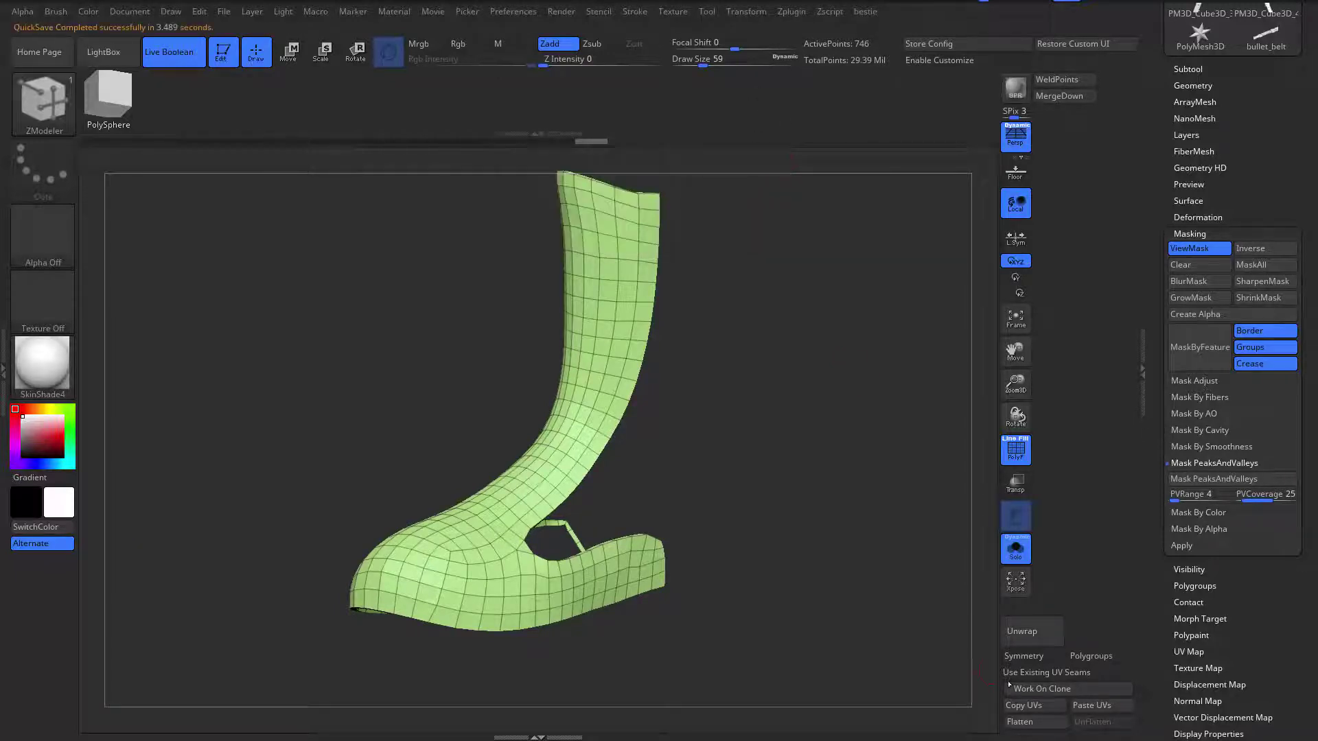
pyautogui.click(1022, 705)
pyautogui.click(792, 11)
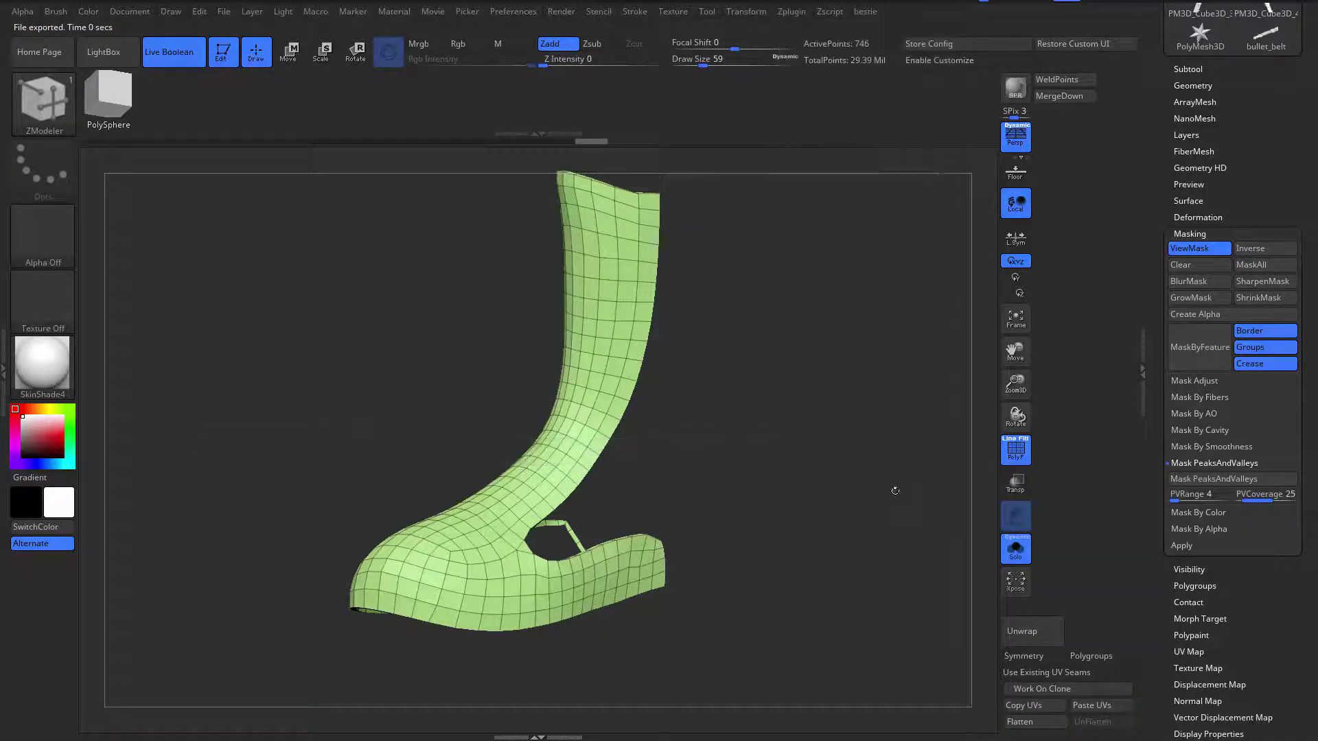
# Step: Select the CL_ethen_body2 tool and bring up CL_ethen_body2_3 in its subtool list
pyautogui.moveTo(1190, 155); pyautogui.dragTo(1215, 364)
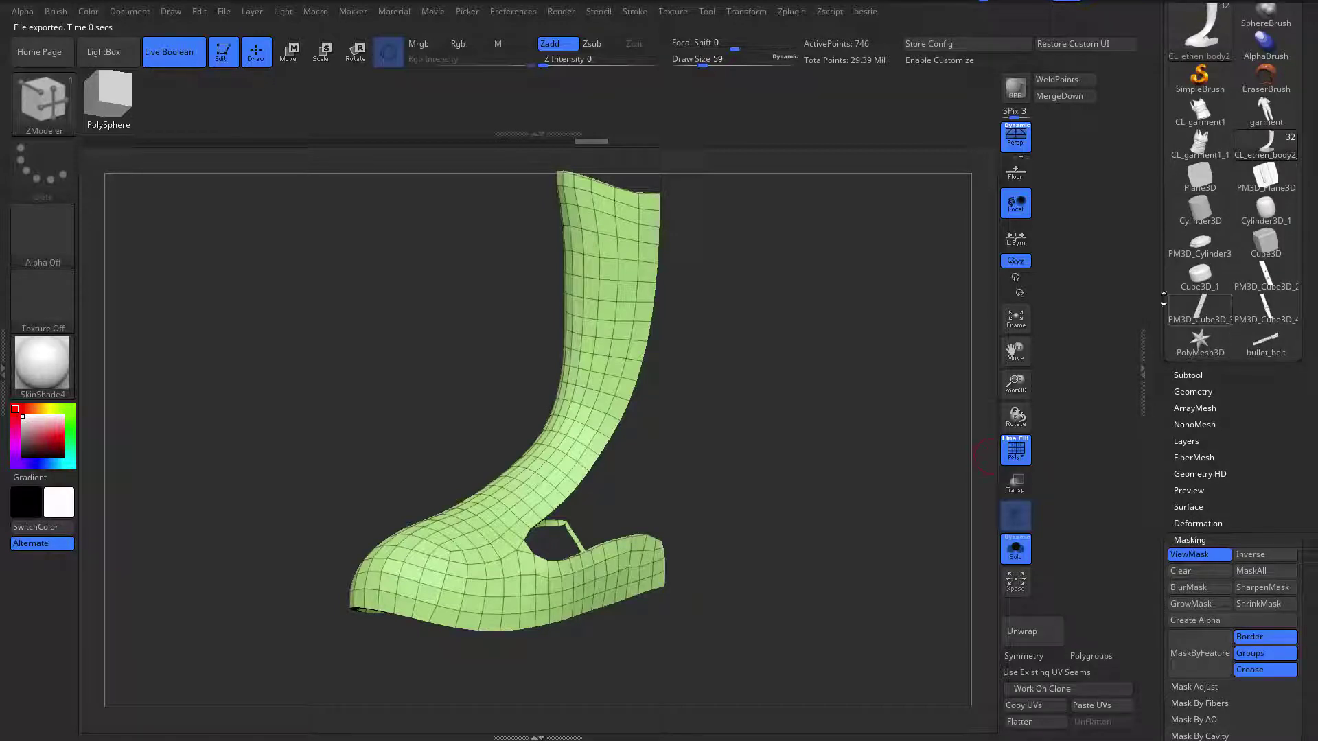
pyautogui.moveTo(1158, 287); pyautogui.dragTo(1203, 301)
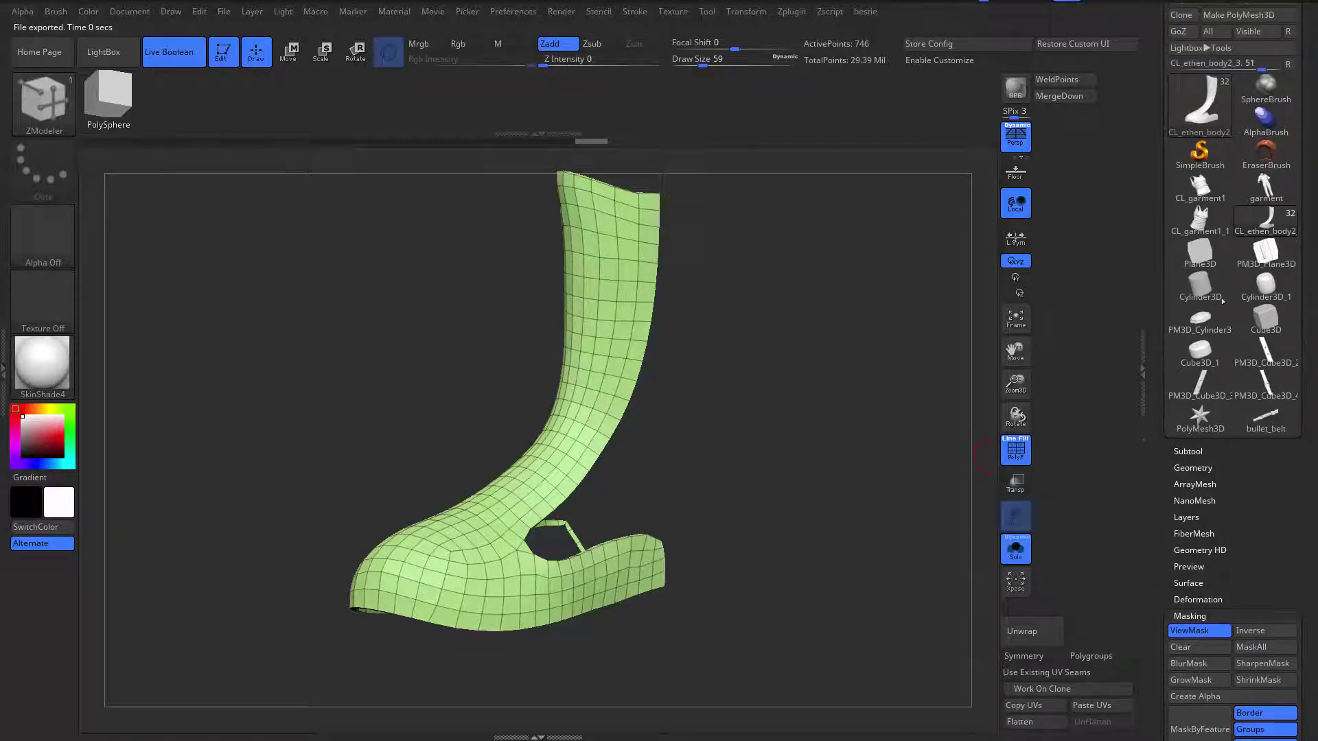
pyautogui.click(1276, 228)
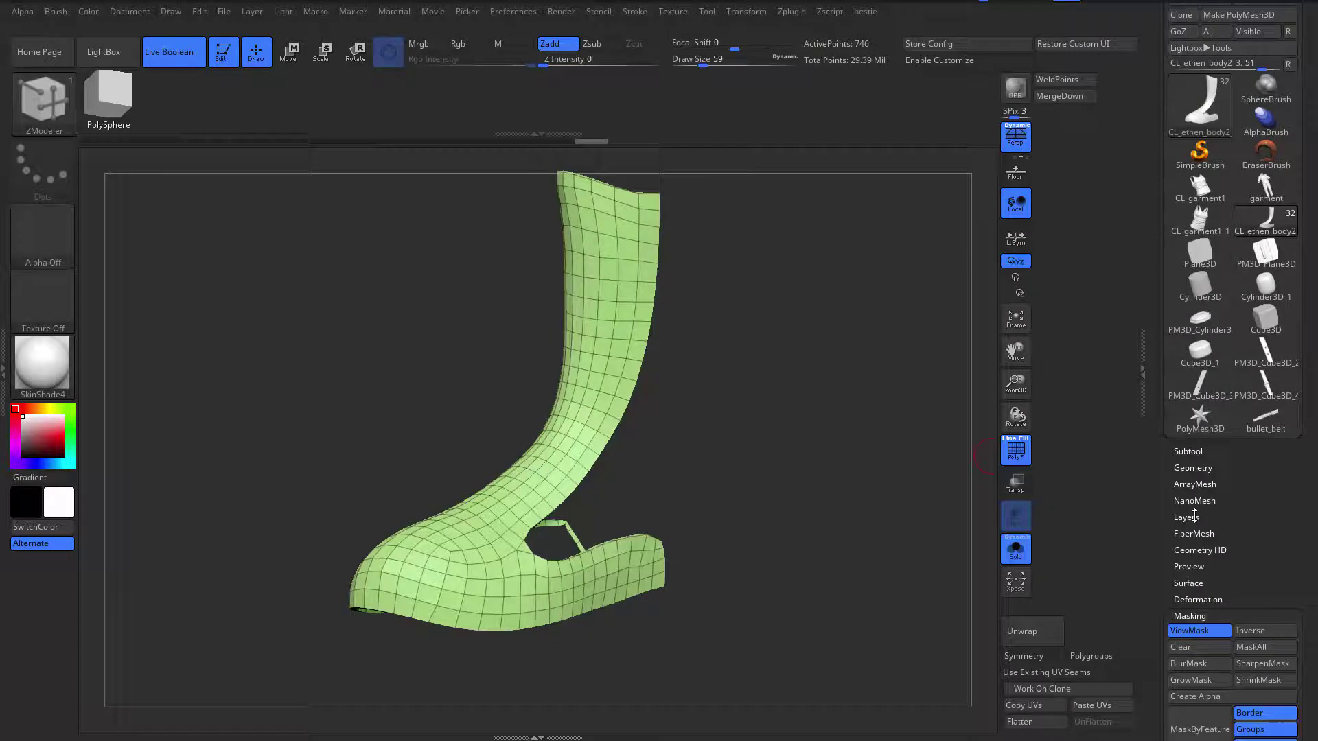
pyautogui.click(1205, 452)
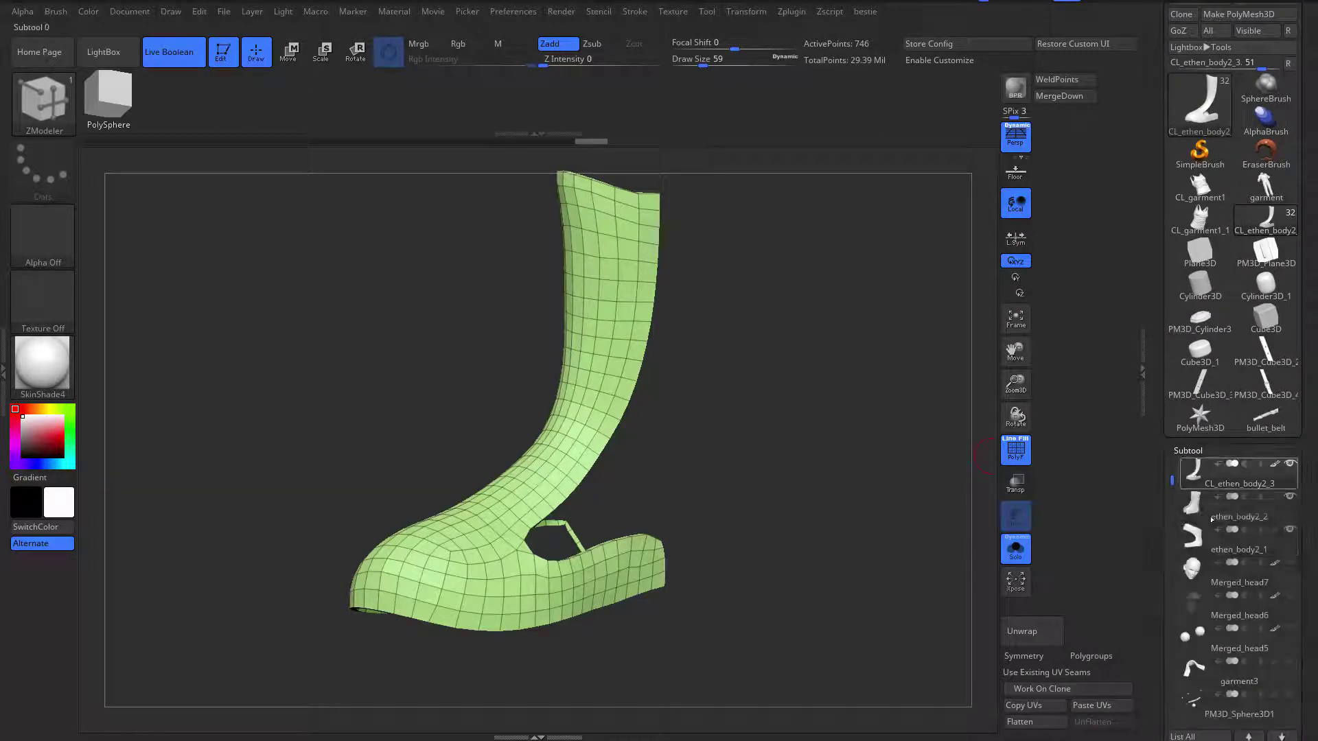
pyautogui.moveTo(1173, 480); pyautogui.dragTo(1172, 465)
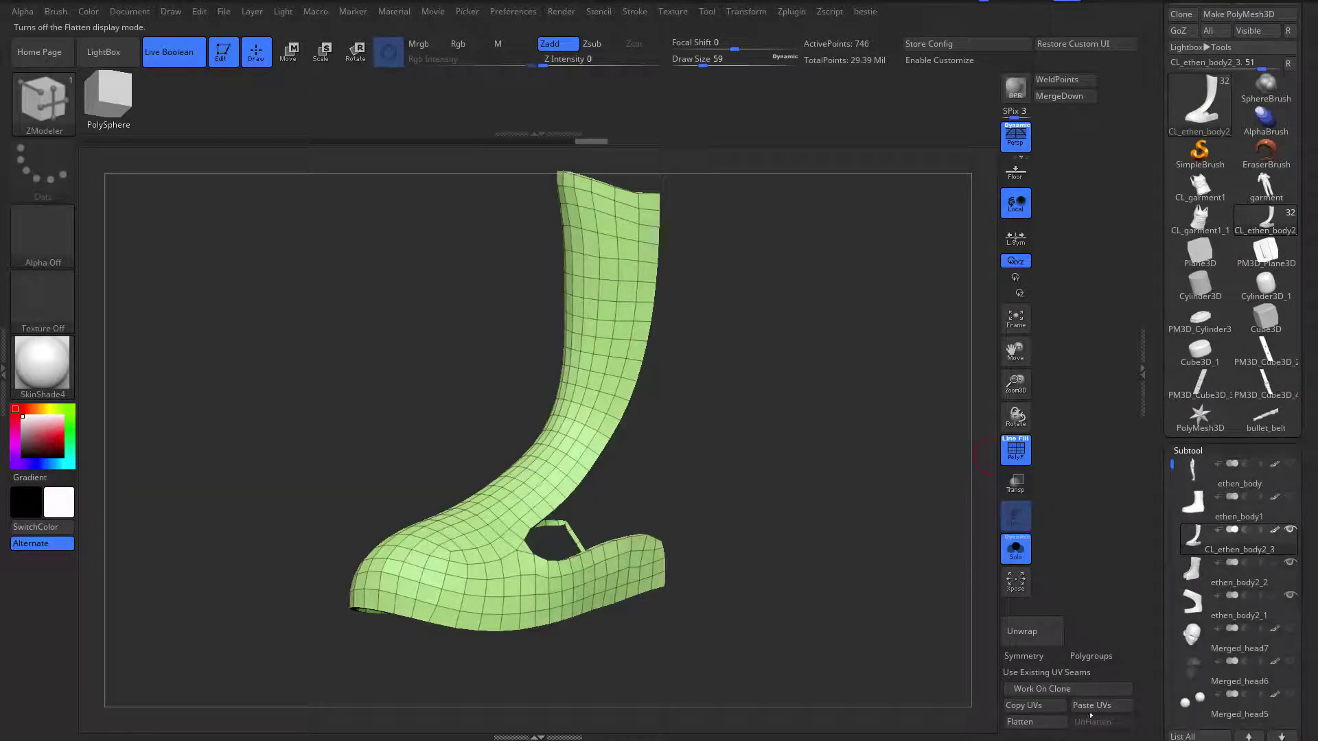
# Step: Morph the CL_ethen_body2_3 mesh into its flat UV layout to check the unwrap
pyautogui.moveTo(819, 484); pyautogui.dragTo(841, 503)
pyautogui.hotkey('shift', 'f')
pyautogui.hotkey('shift', 'f')
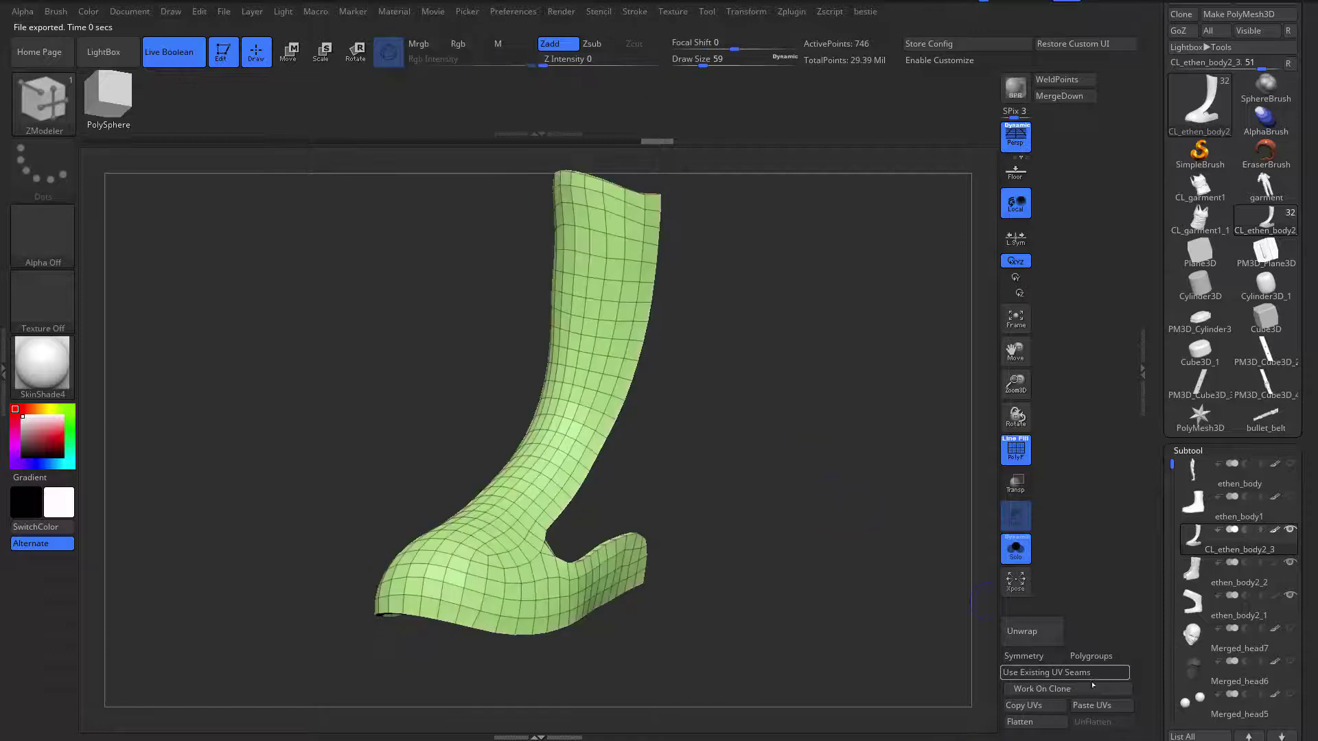
pyautogui.scroll(-10, 1156, 592)
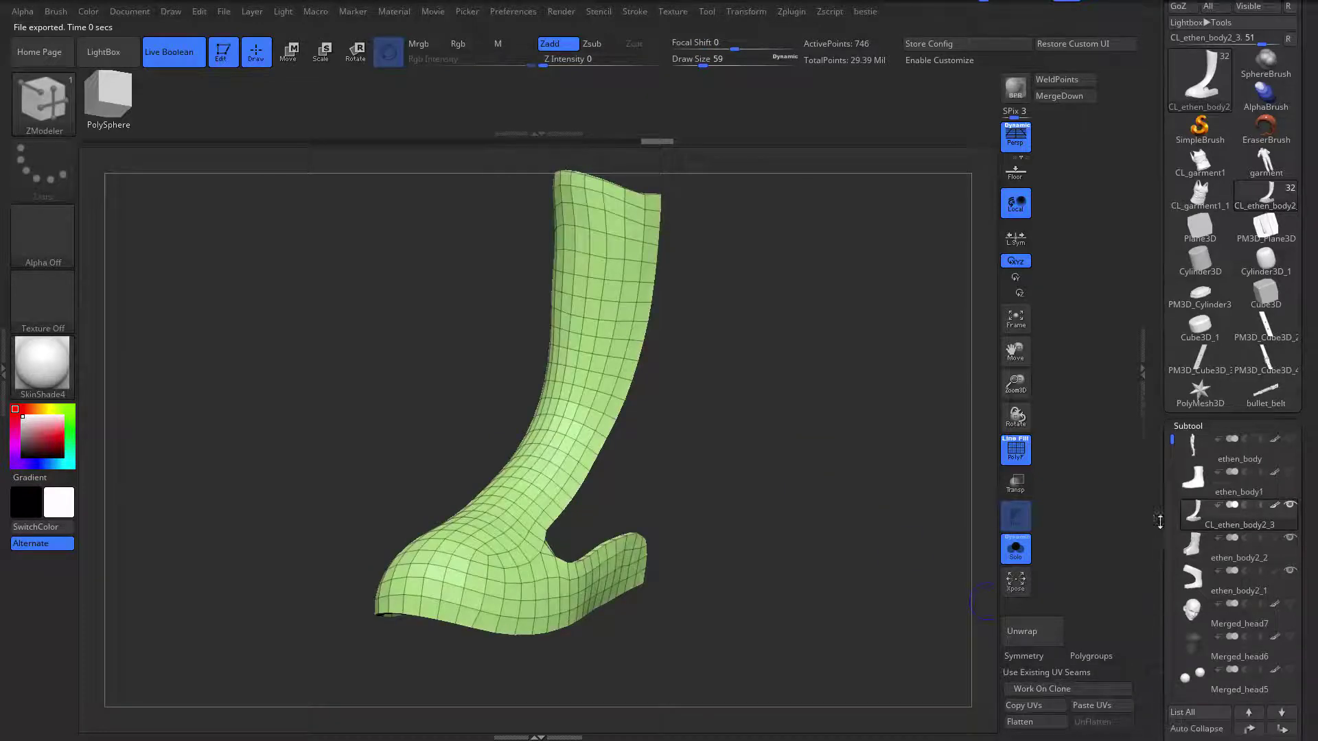
pyautogui.click(1188, 582)
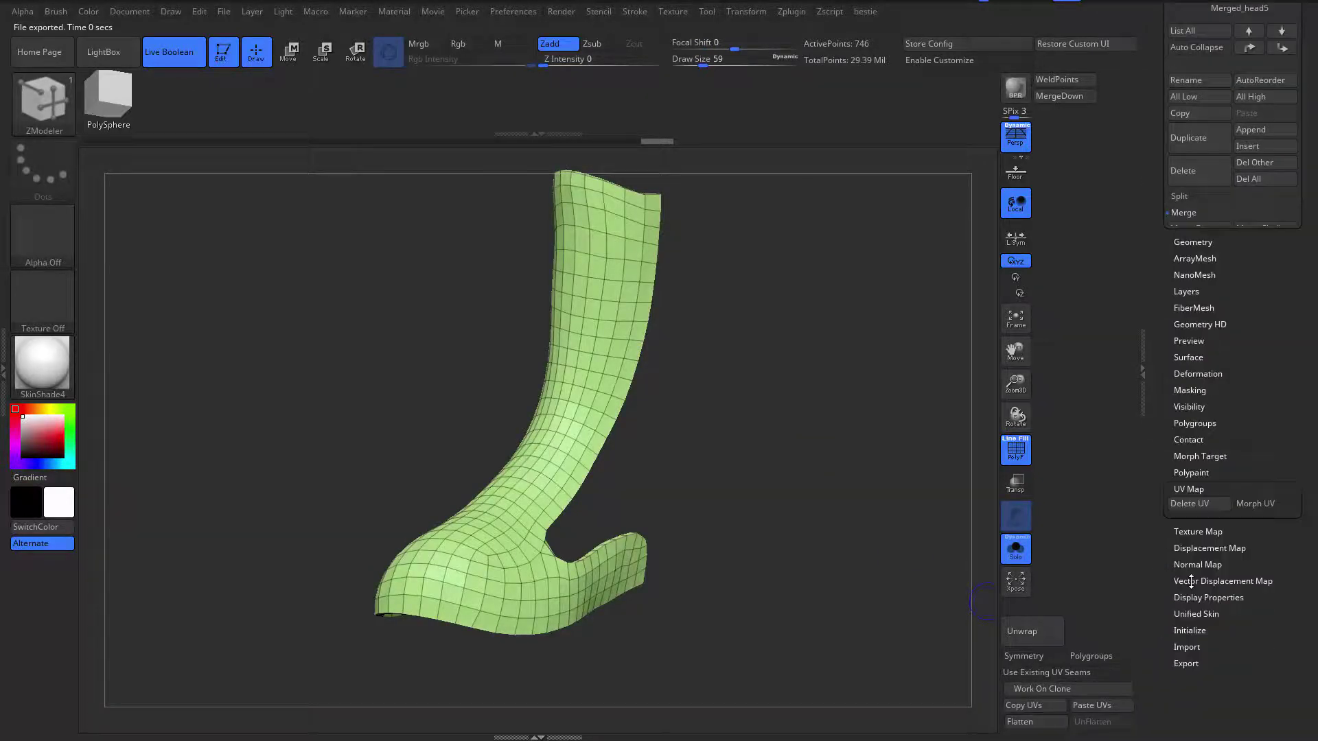
pyautogui.click(1269, 197)
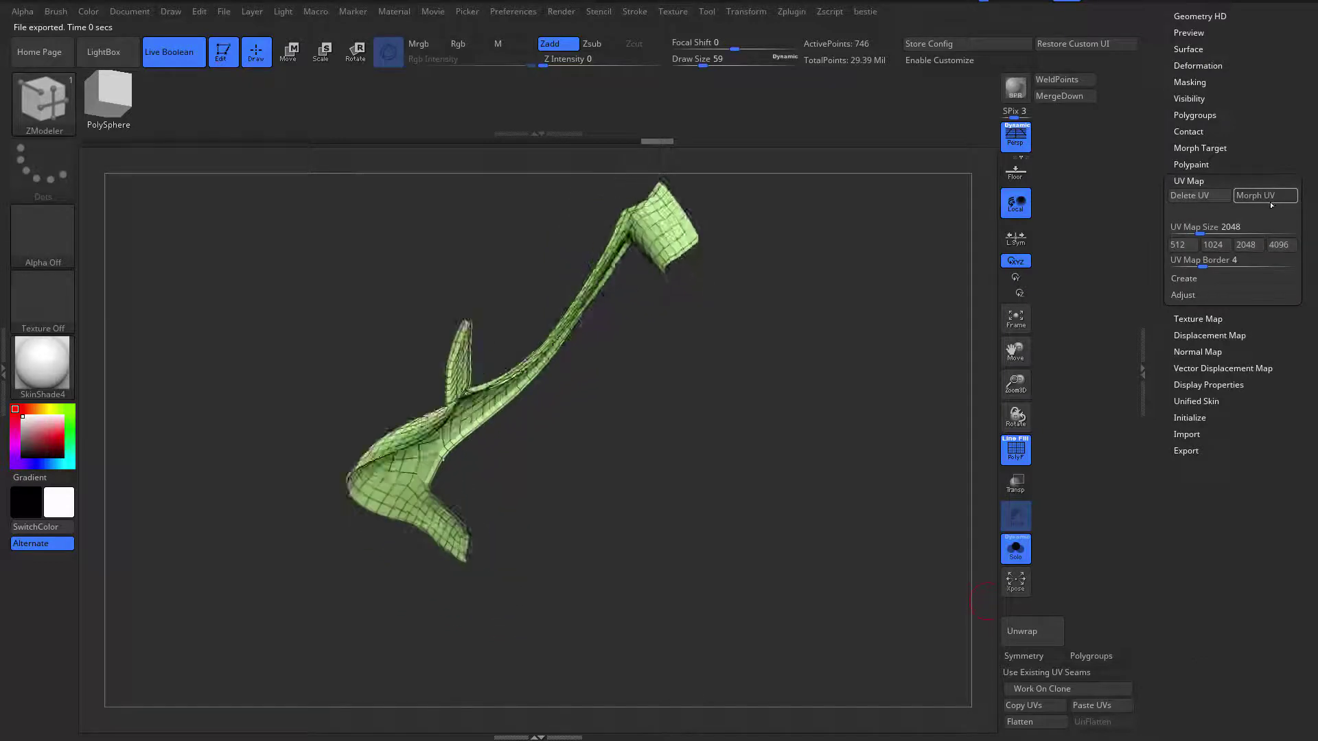
# Step: Restore the boot piece from its flat UV layout and switch the material to BasicMaterial
pyautogui.click(1269, 198)
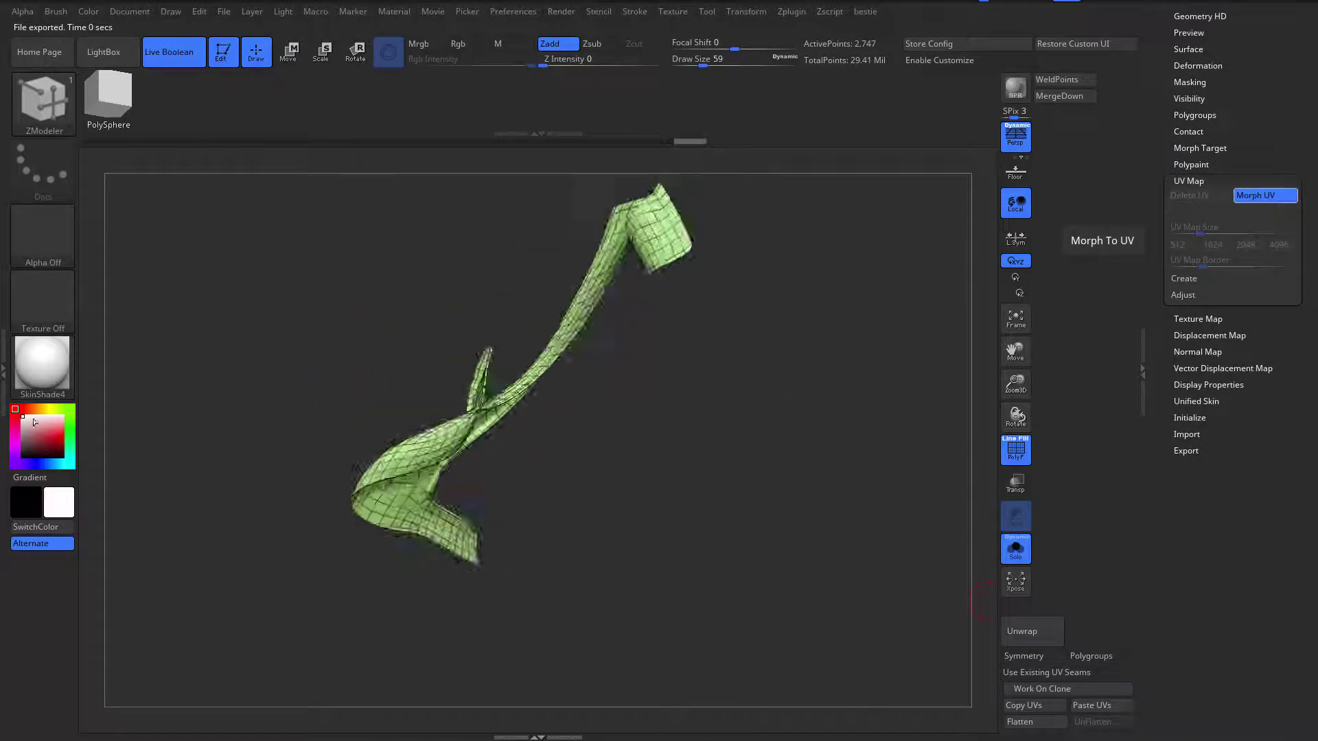
pyautogui.click(42, 363)
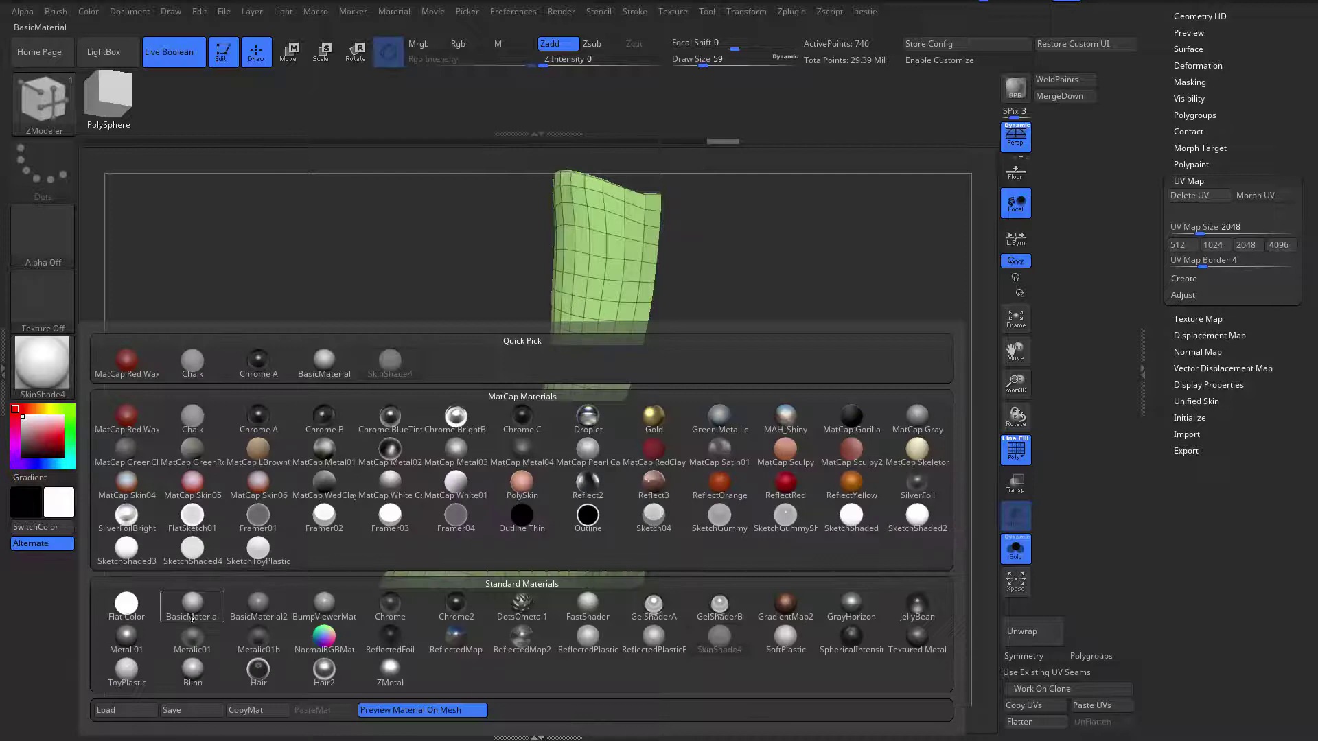
pyautogui.click(204, 609)
pyautogui.moveTo(913, 412); pyautogui.dragTo(882, 404)
pyautogui.press('`')
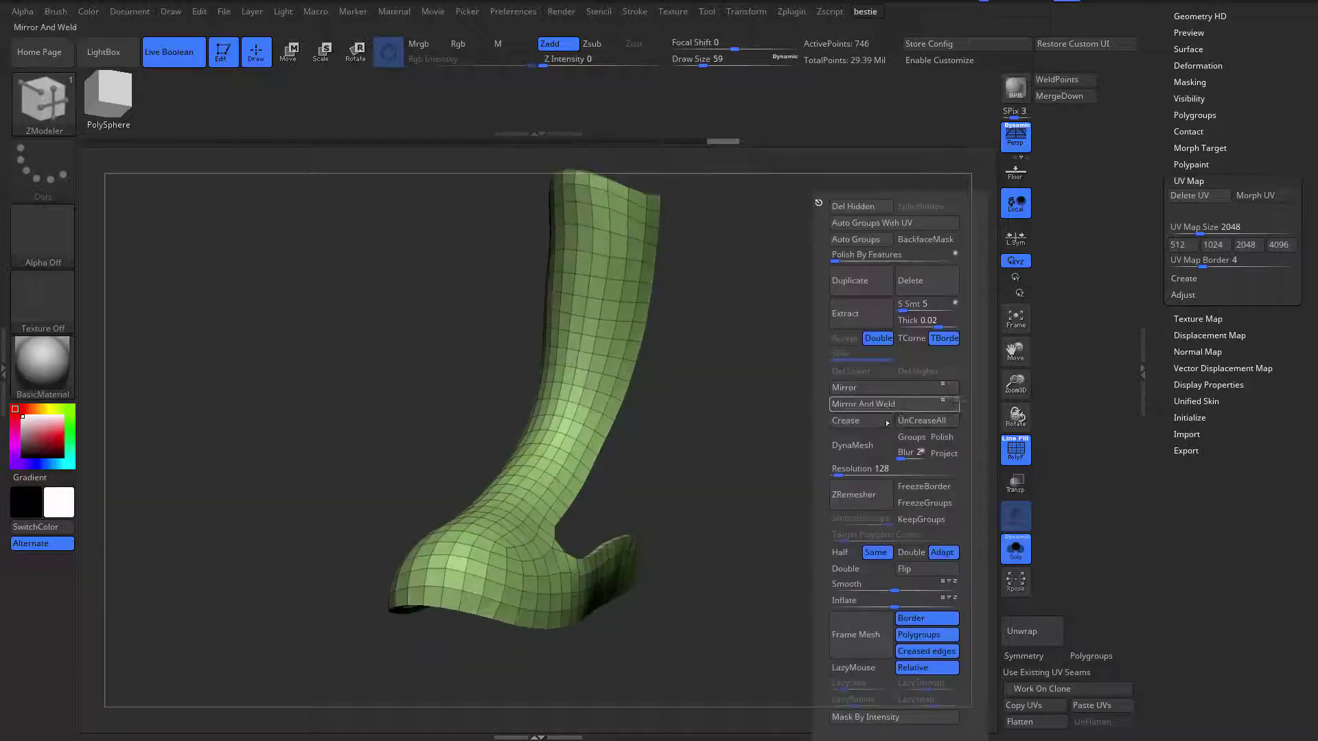
# Step: Turn off Colorize in the boot piece's polypaint settings
pyautogui.scroll(1, 1219, 374)
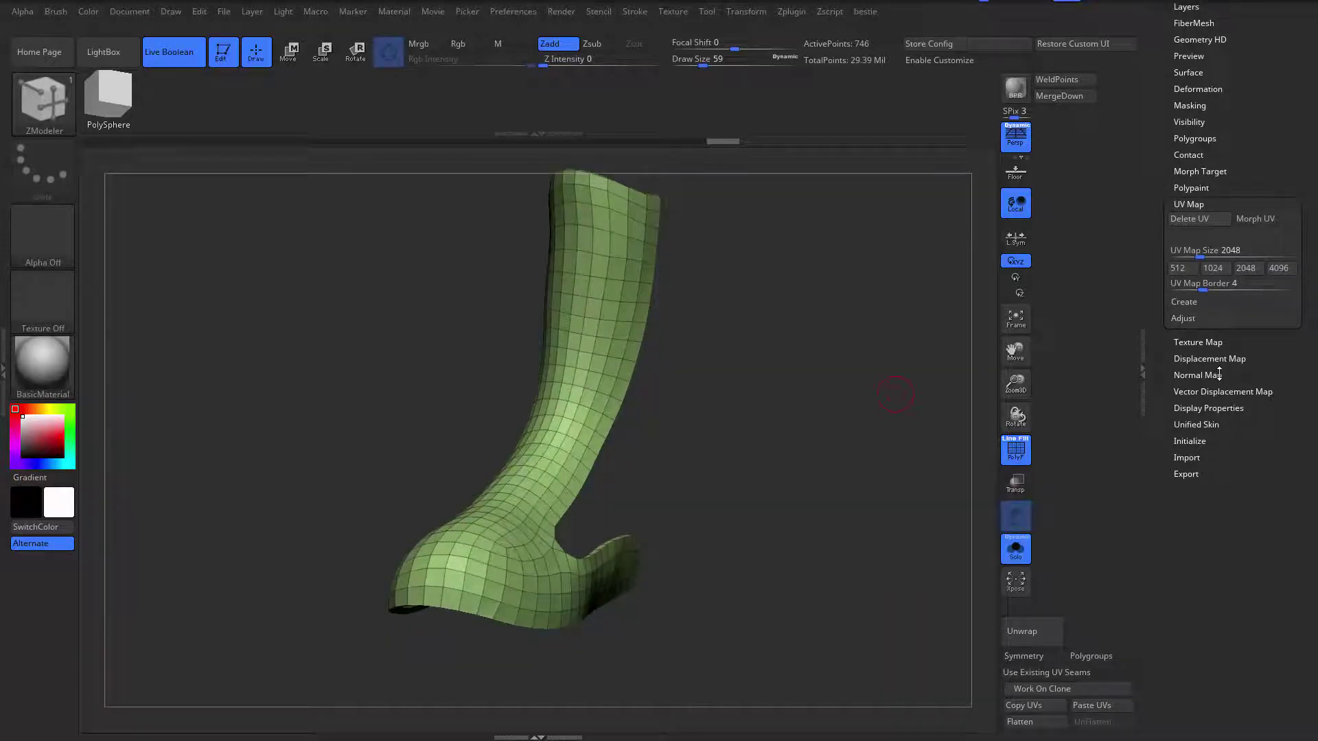
pyautogui.click(1214, 191)
pyautogui.click(1214, 203)
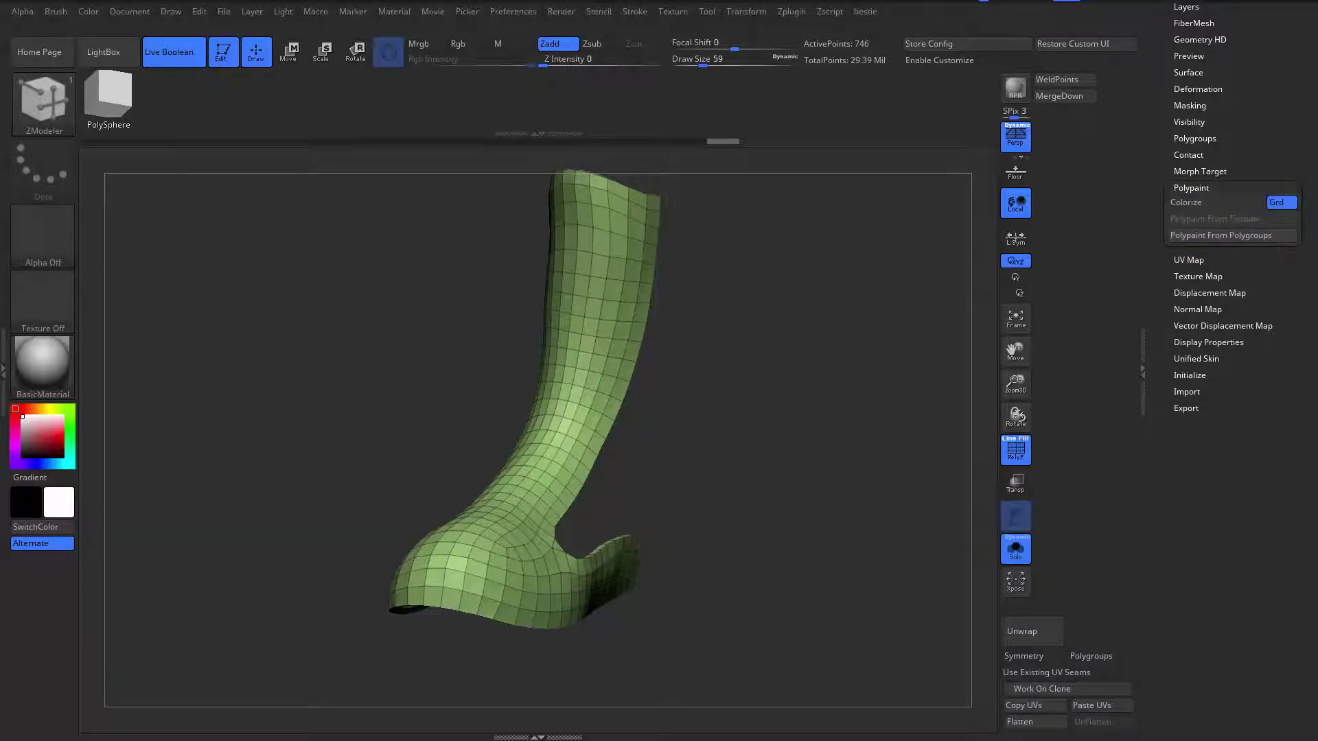
# Step: View the piece within the whole boot, turn off Live Boolean, and isolate the piece again
pyautogui.moveTo(871, 386); pyautogui.dragTo(809, 385)
pyautogui.hotkey('alt', 's')
pyautogui.moveTo(859, 427)
pyautogui.mouseDown()
pyautogui.moveTo(901, 431)
pyautogui.moveTo(841, 439)
pyautogui.mouseUp()
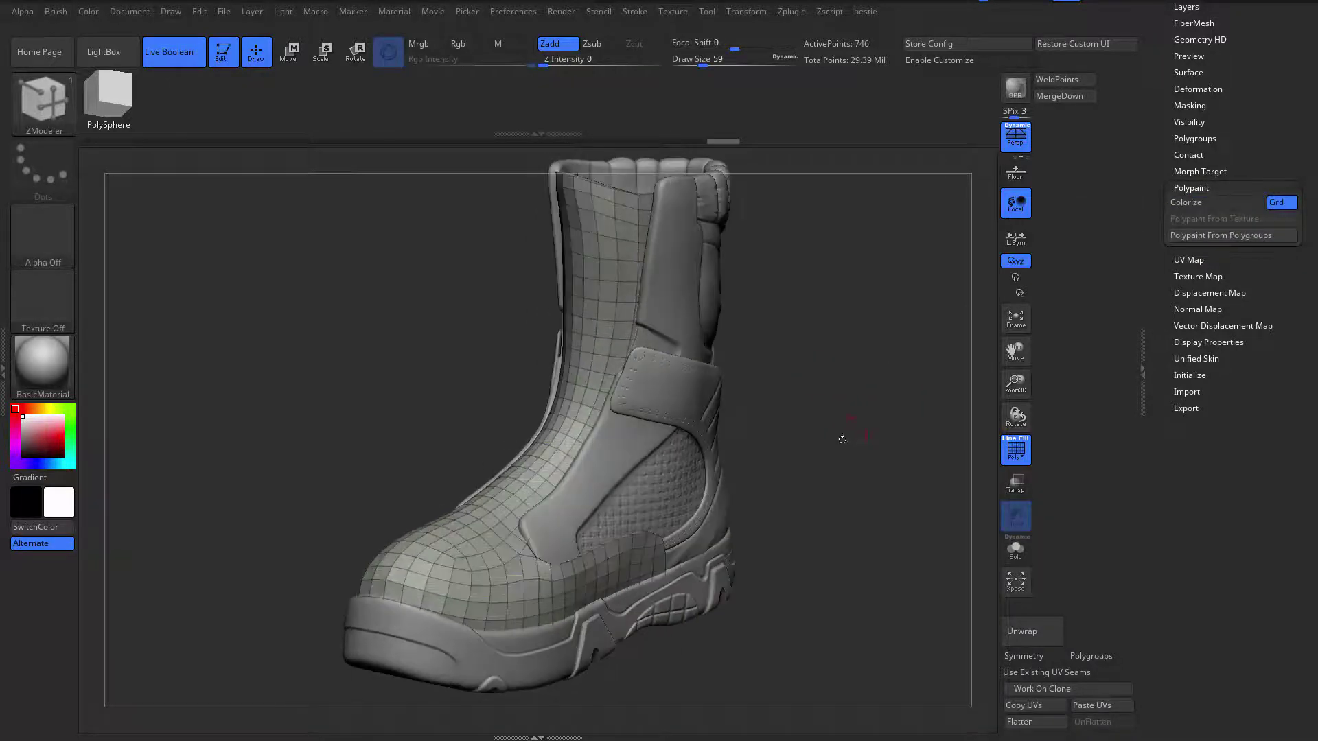
pyautogui.hotkey('shift', 'f')
pyautogui.hotkey('shift', 'f')
pyautogui.click(190, 61)
pyautogui.hotkey('alt', 's')
pyautogui.keyDown('alt'); pyautogui.moveTo(801, 385); pyautogui.dragTo(862, 422); pyautogui.keyUp('alt')
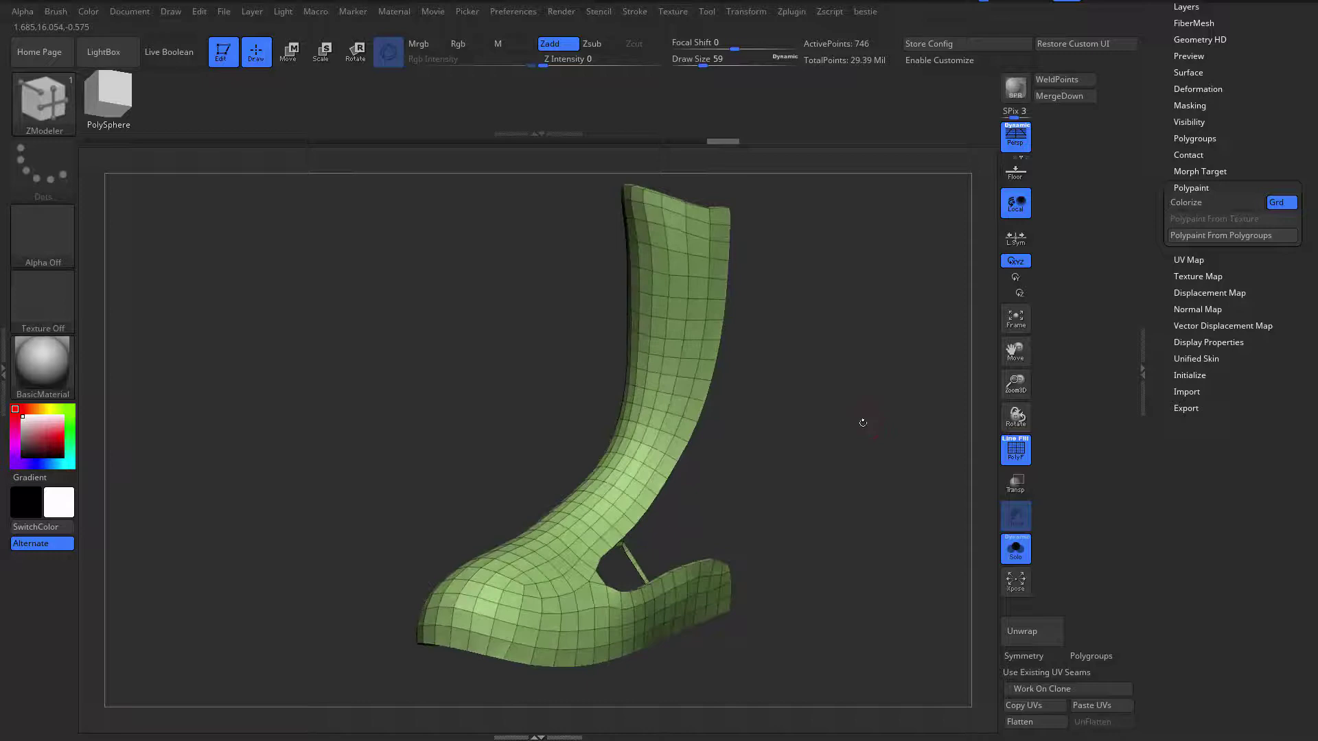
# Step: Subdivide the trimmed boot piece by four levels and inspect its smoothed shape from several sides
pyautogui.press('d')
pyautogui.hotkey('shift', 'd')
pyautogui.hotkey('ctrl', 'd')
pyautogui.hotkey('ctrl', 'd')
pyautogui.hotkey('ctrl', 'd')
pyautogui.hotkey('ctrl', 'd')
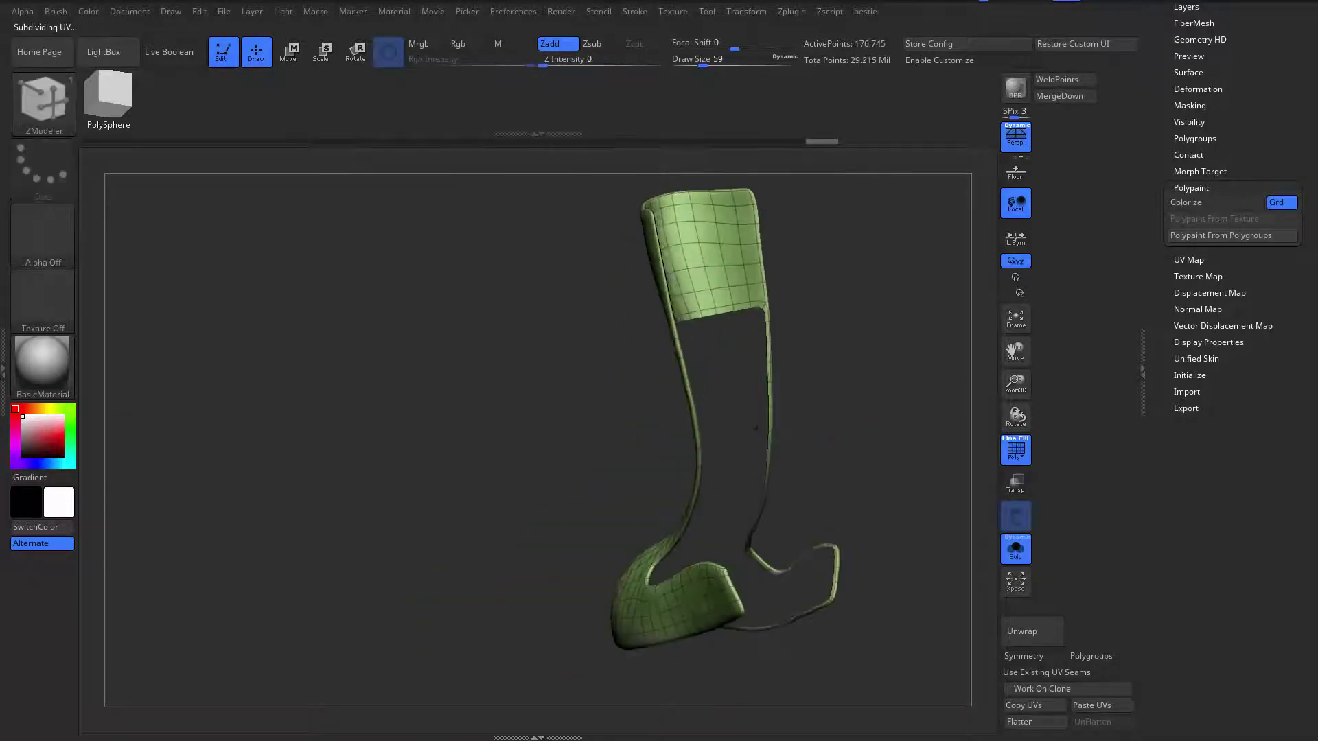
pyautogui.moveTo(762, 412)
pyautogui.mouseDown()
pyautogui.moveTo(659, 412)
pyautogui.moveTo(853, 412)
pyautogui.moveTo(769, 385)
pyautogui.moveTo(841, 384)
pyautogui.mouseUp()
pyautogui.hotkey('shift', 'f')
pyautogui.hotkey('shift', 'f')
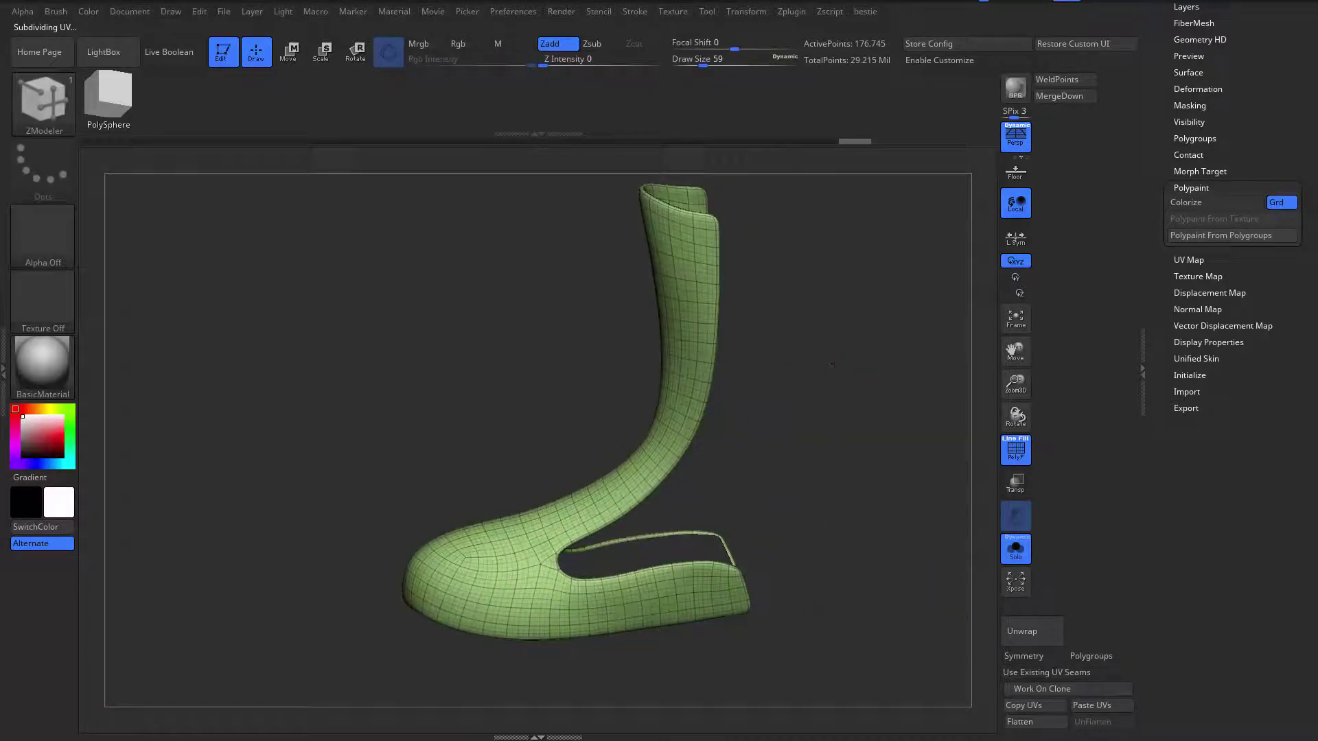
pyautogui.moveTo(841, 268); pyautogui.dragTo(906, 363)
# Step: Roll the undo history back to the polygrouped boot piece with its inner faces and turn off Colorize
pyautogui.moveTo(861, 142); pyautogui.dragTo(483, 154)
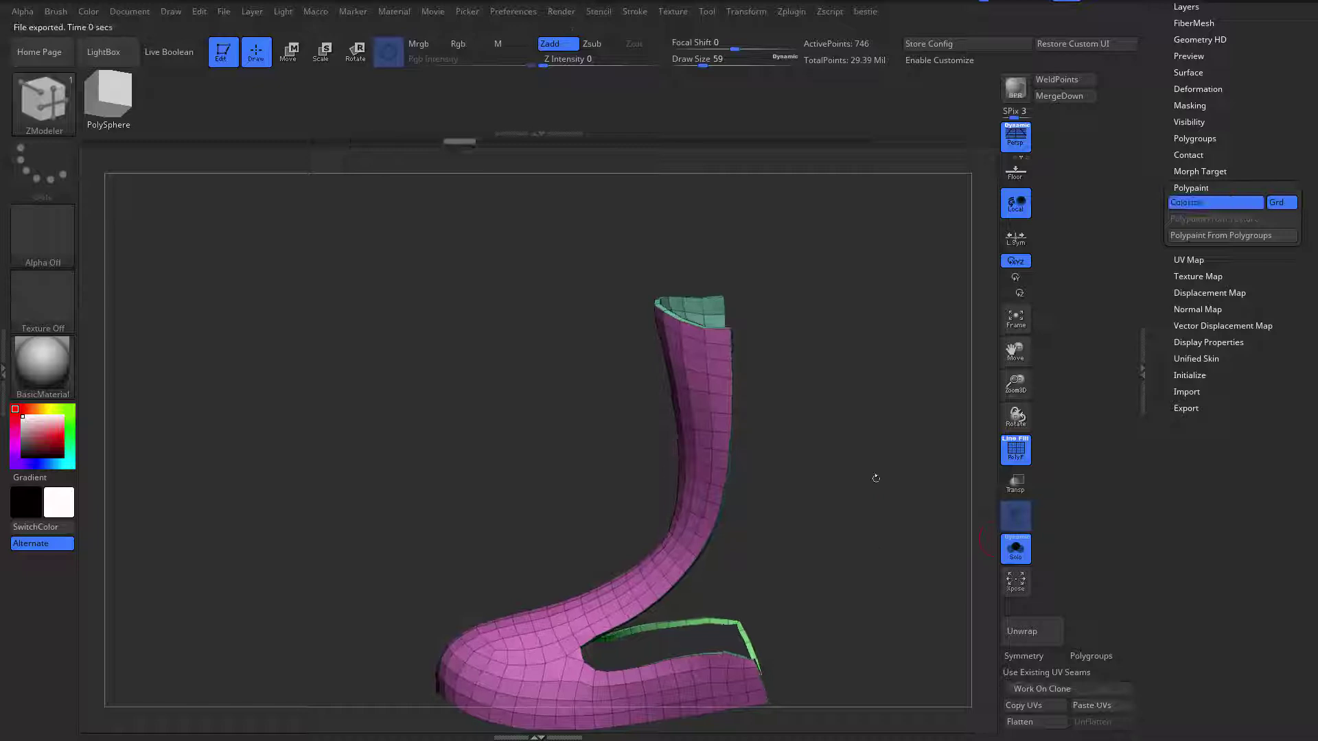
pyautogui.click(1195, 203)
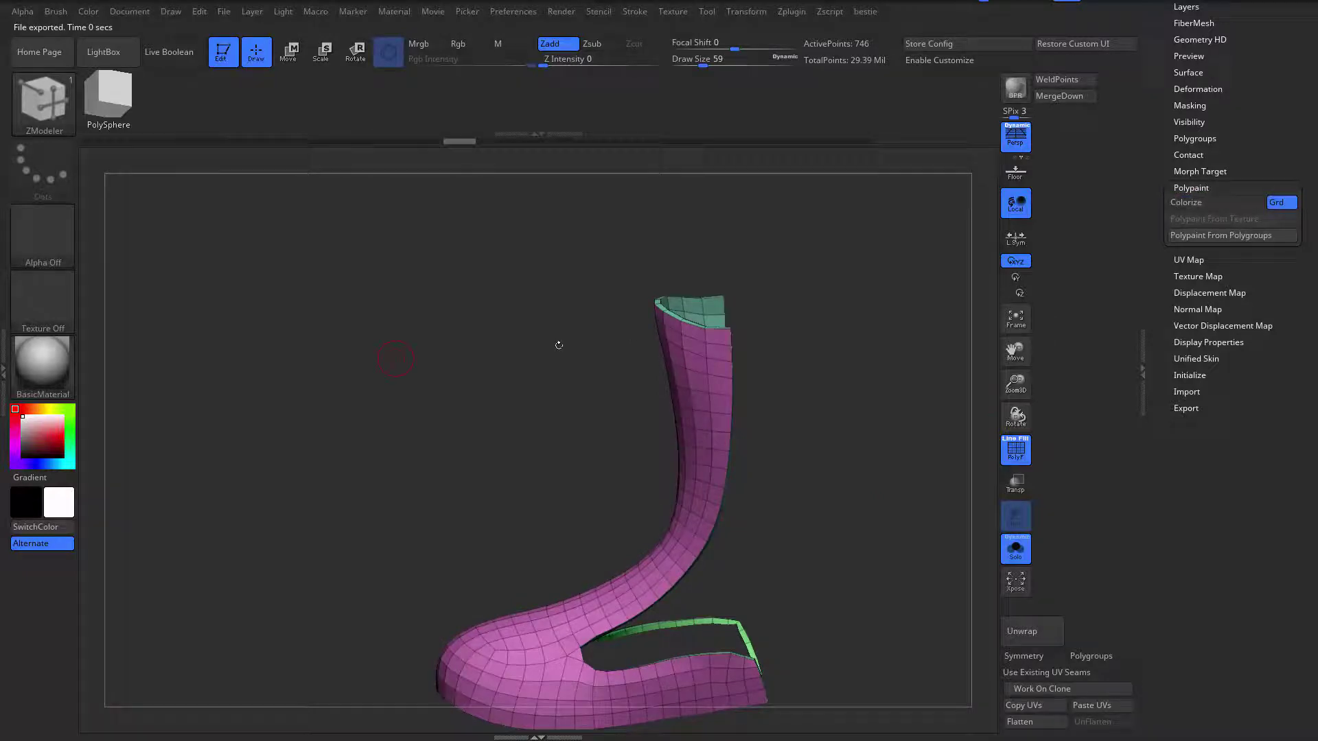
# Step: Check the UVs of the restored boot piece with Morph UV
pyautogui.moveTo(1167, 132); pyautogui.dragTo(1173, 205)
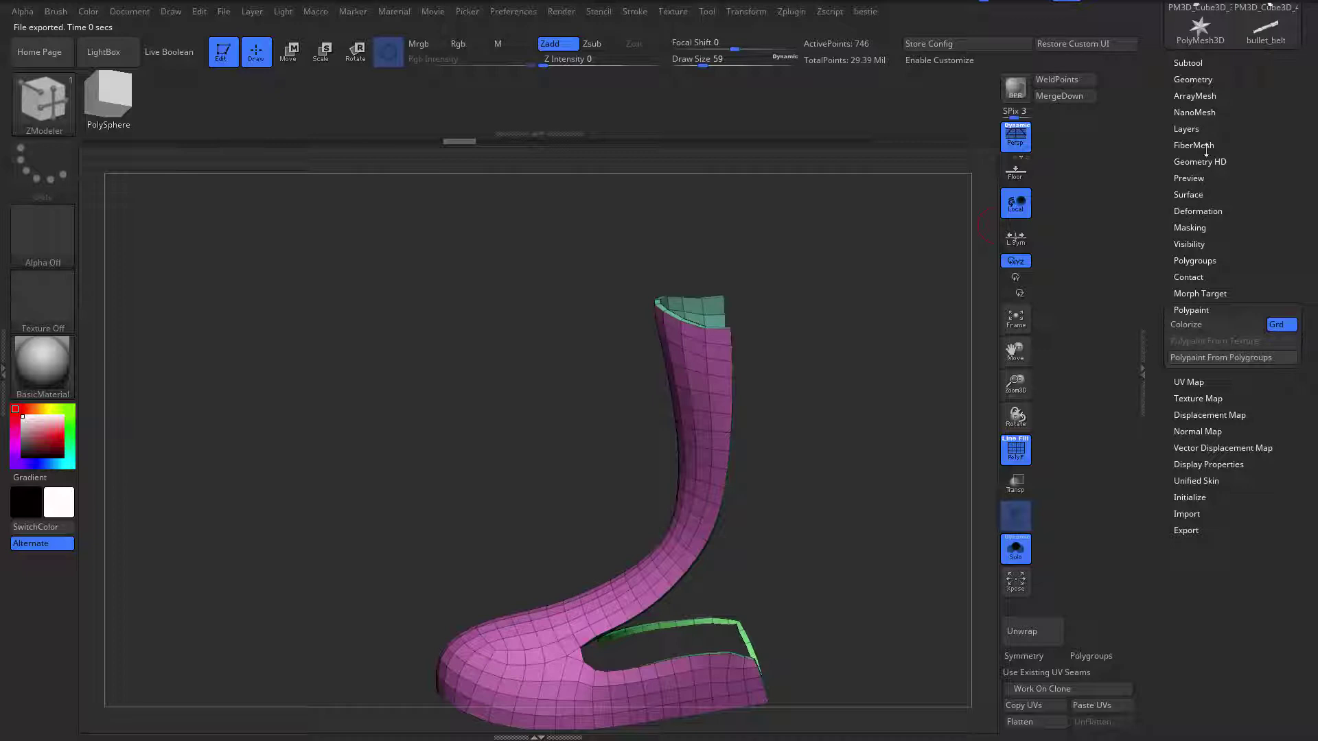
pyautogui.click(1213, 382)
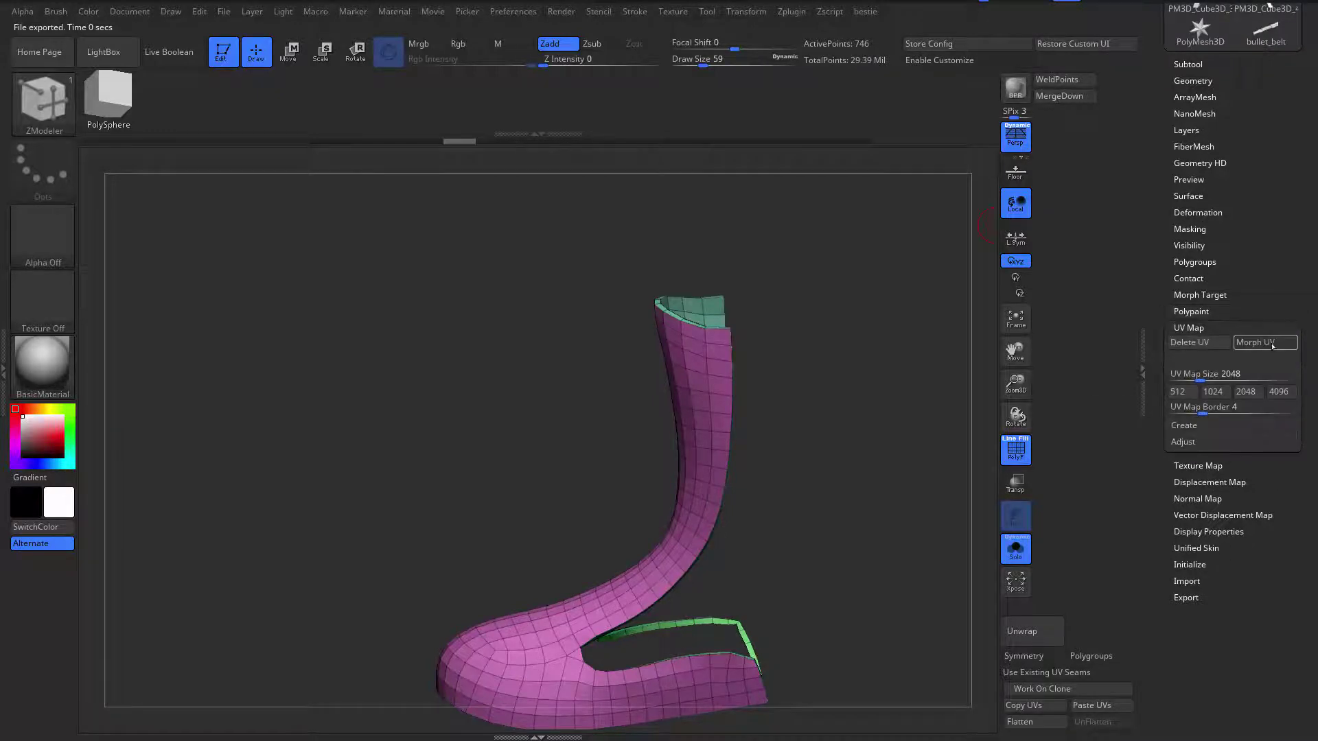
pyautogui.click(1272, 345)
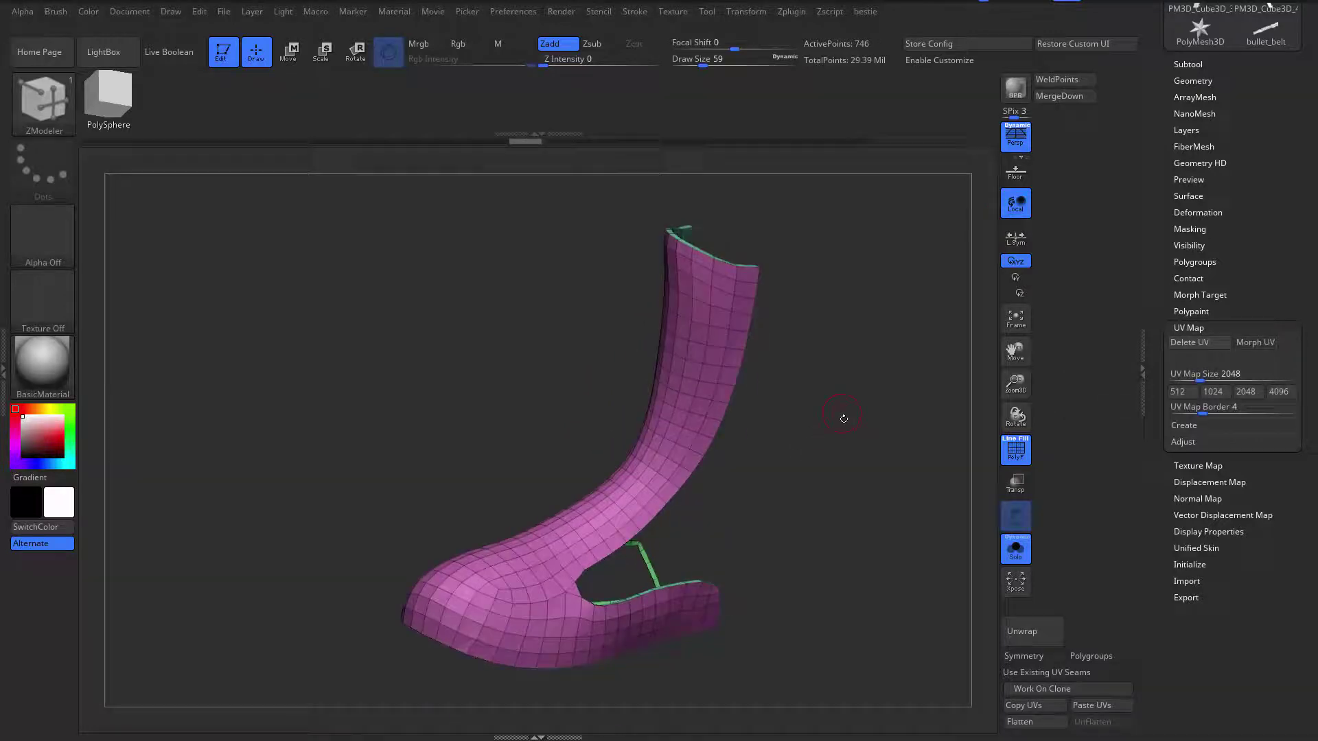
# Step: Subdivide the restored boot piece up to level 5 and try isolating its outer polygroup
pyautogui.hotkey('ctrl', 'd')
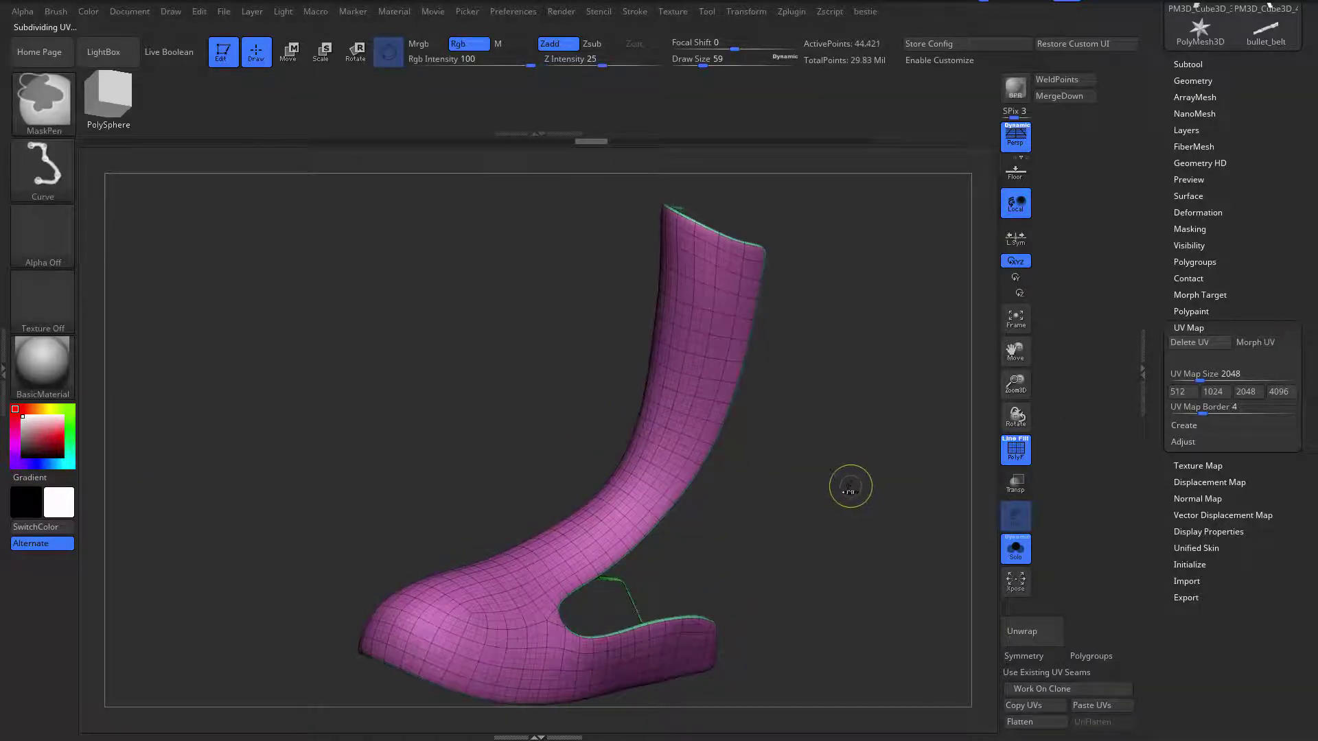
pyautogui.hotkey('ctrl', 'd')
pyautogui.keyDown('ctrl'); pyautogui.keyDown('shift'); pyautogui.click(683, 383); pyautogui.keyUp('shift'); pyautogui.keyUp('ctrl')
pyautogui.keyDown('alt'); pyautogui.moveTo(820, 419); pyautogui.dragTo(608, 394); pyautogui.keyUp('alt')
pyautogui.moveTo(878, 259)
pyautogui.keyDown('ctrl'); pyautogui.keyDown('shift'); pyautogui.mouseDown()
pyautogui.moveTo(741, 451)
pyautogui.moveTo(723, 636)
pyautogui.moveTo(788, 590)
pyautogui.mouseUp(); pyautogui.keyUp('shift'); pyautogui.keyUp('ctrl')
pyautogui.press('w')
pyautogui.hotkey('ctrl', 'z')
pyautogui.keyDown('alt'); pyautogui.moveTo(829, 412); pyautogui.dragTo(806, 501); pyautogui.keyUp('alt')
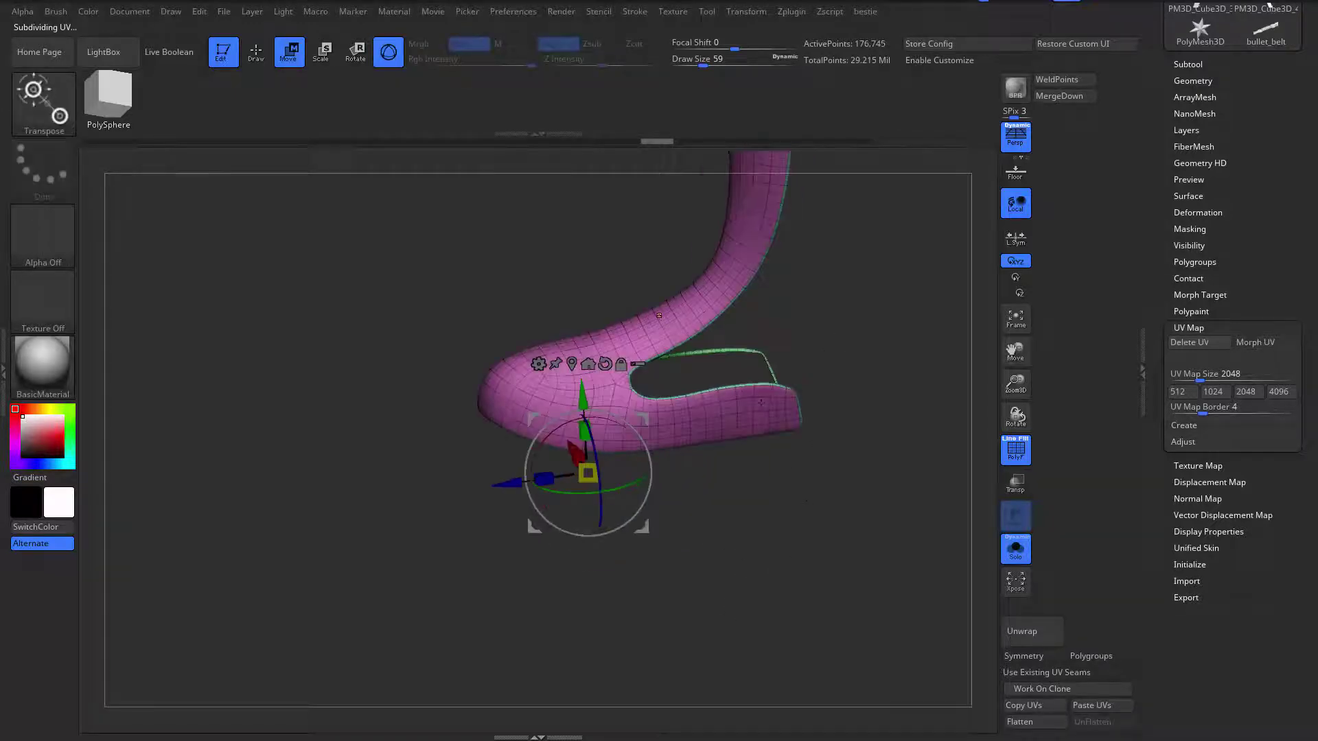
# Step: Mask everything on the boot piece except its outer polygroup
pyautogui.keyDown('alt'); pyautogui.click(672, 324); pyautogui.keyUp('alt')
pyautogui.moveTo(858, 302)
pyautogui.mouseDown()
pyautogui.moveTo(897, 294)
pyautogui.moveTo(823, 492)
pyautogui.moveTo(896, 351)
pyautogui.moveTo(862, 501)
pyautogui.mouseUp()
pyautogui.press('q')
pyautogui.keyDown('ctrl'); pyautogui.click(866, 391); pyautogui.keyUp('ctrl')
pyautogui.moveTo(856, 450)
pyautogui.mouseDown()
pyautogui.moveTo(901, 377)
pyautogui.moveTo(904, 291)
pyautogui.mouseUp()
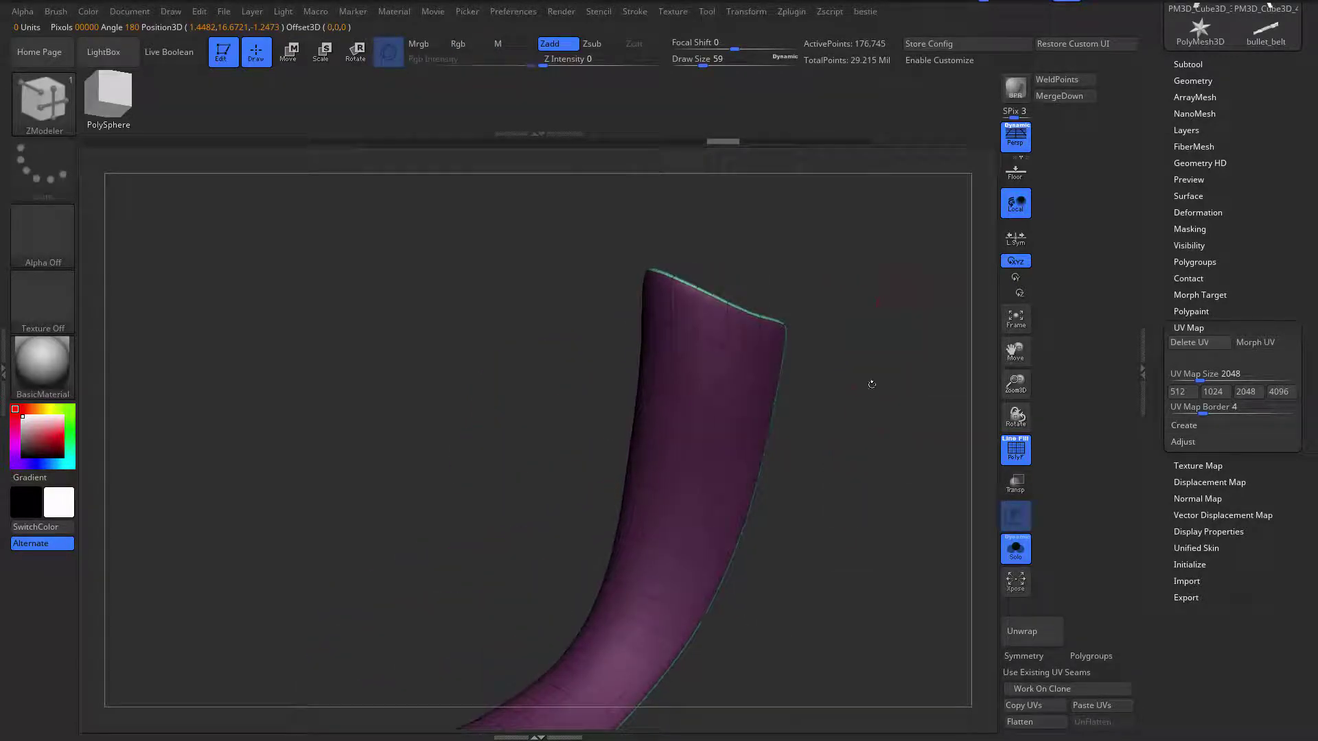
pyautogui.press('ctrl')
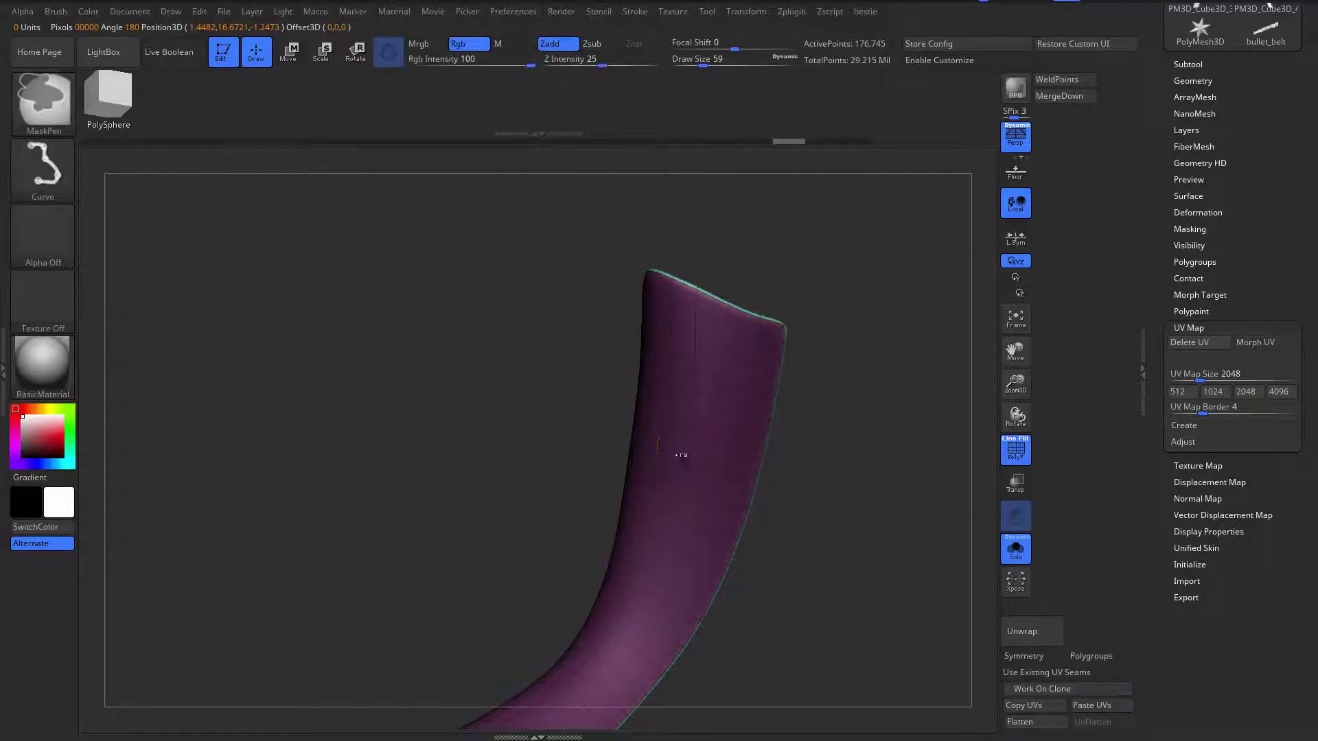
pyautogui.moveTo(820, 443)
pyautogui.keyDown('ctrl'); pyautogui.mouseDown()
pyautogui.moveTo(884, 510)
pyautogui.moveTo(888, 409)
pyautogui.mouseUp(); pyautogui.keyUp('ctrl')
# Step: Inflate the unmasked outer surface by about 23 and hide the polyframe display
pyautogui.press('space')
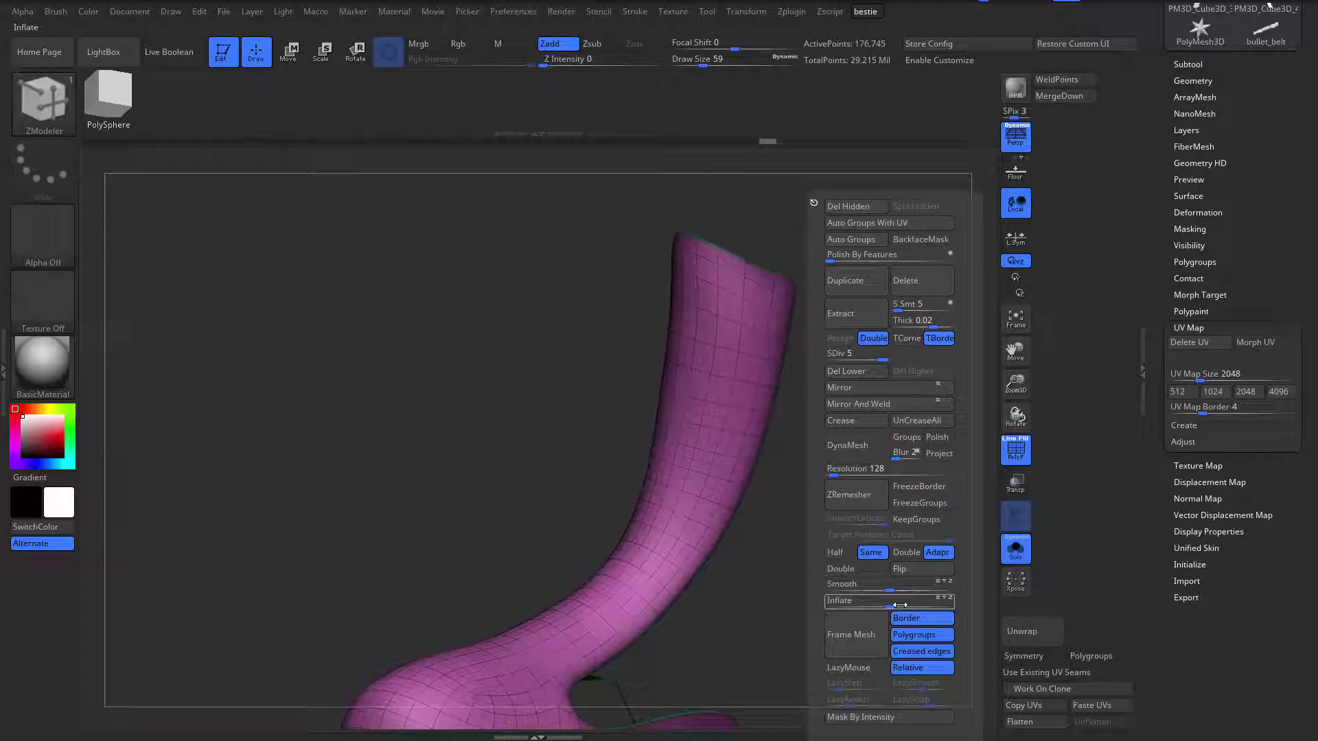
pyautogui.moveTo(893, 606); pyautogui.dragTo(897, 606)
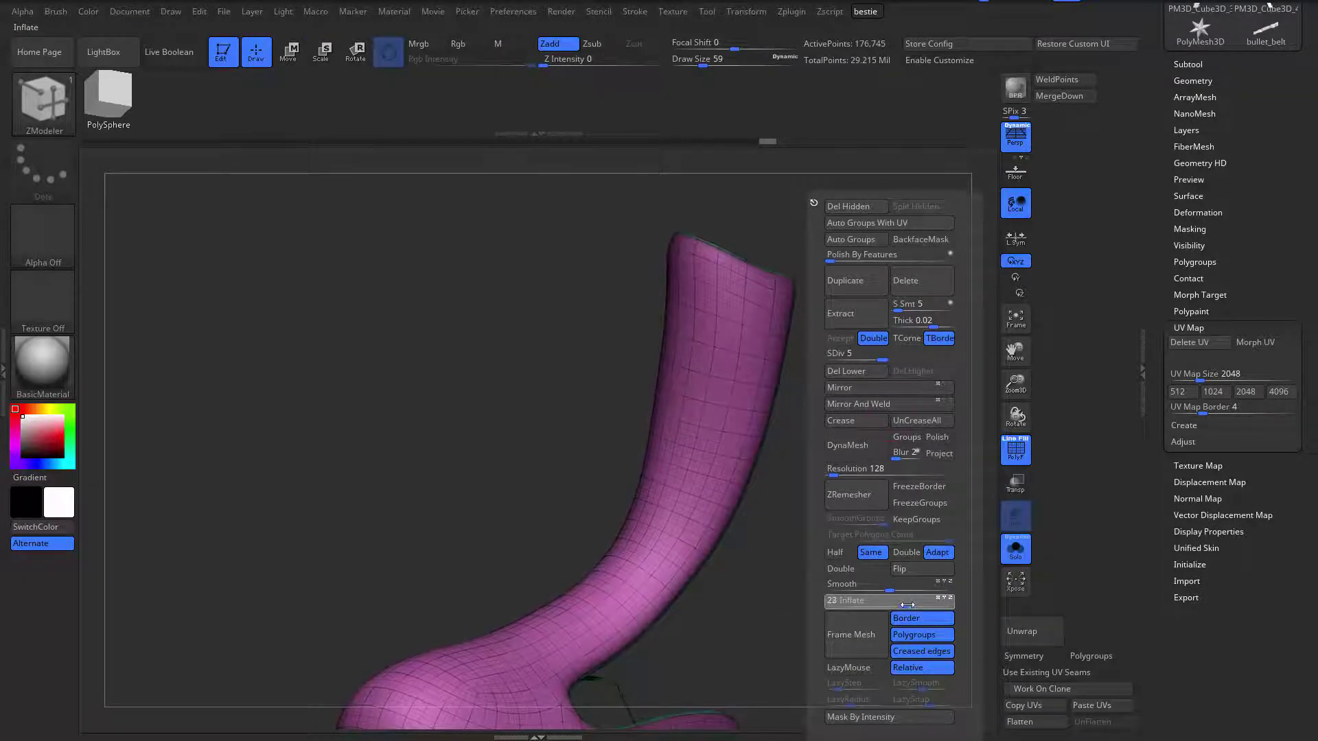
pyautogui.hotkey('shift', 'f')
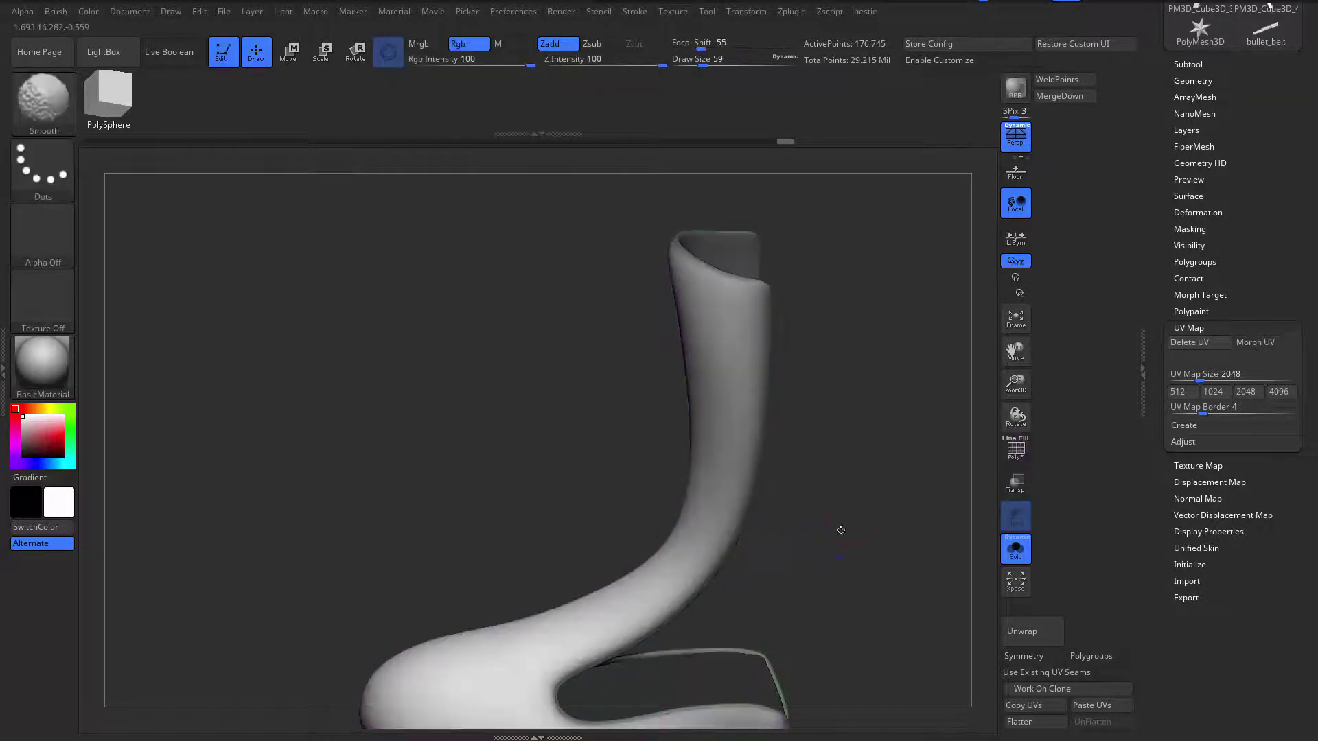
pyautogui.moveTo(906, 508); pyautogui.dragTo(854, 488)
# Step: Try another small inflate on the boot piece
pyautogui.press('ctrl')
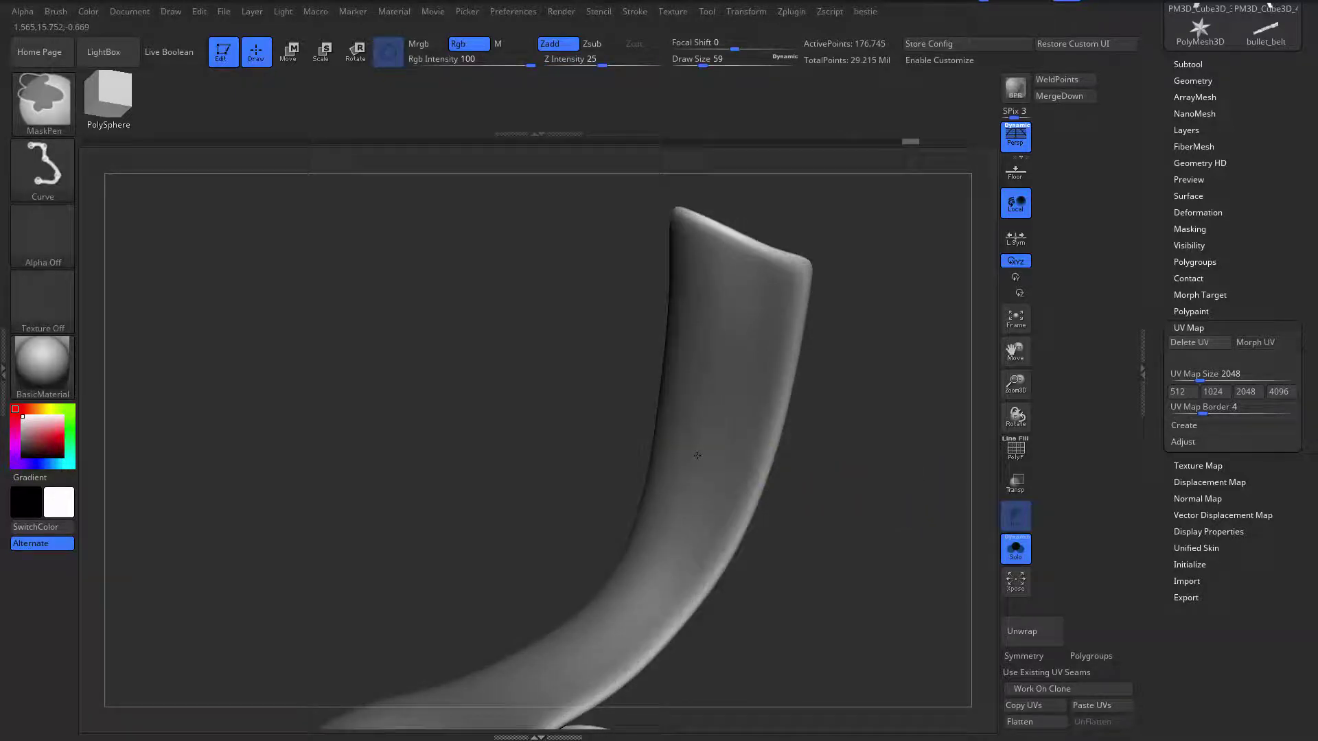
pyautogui.press('space')
pyautogui.press('space')
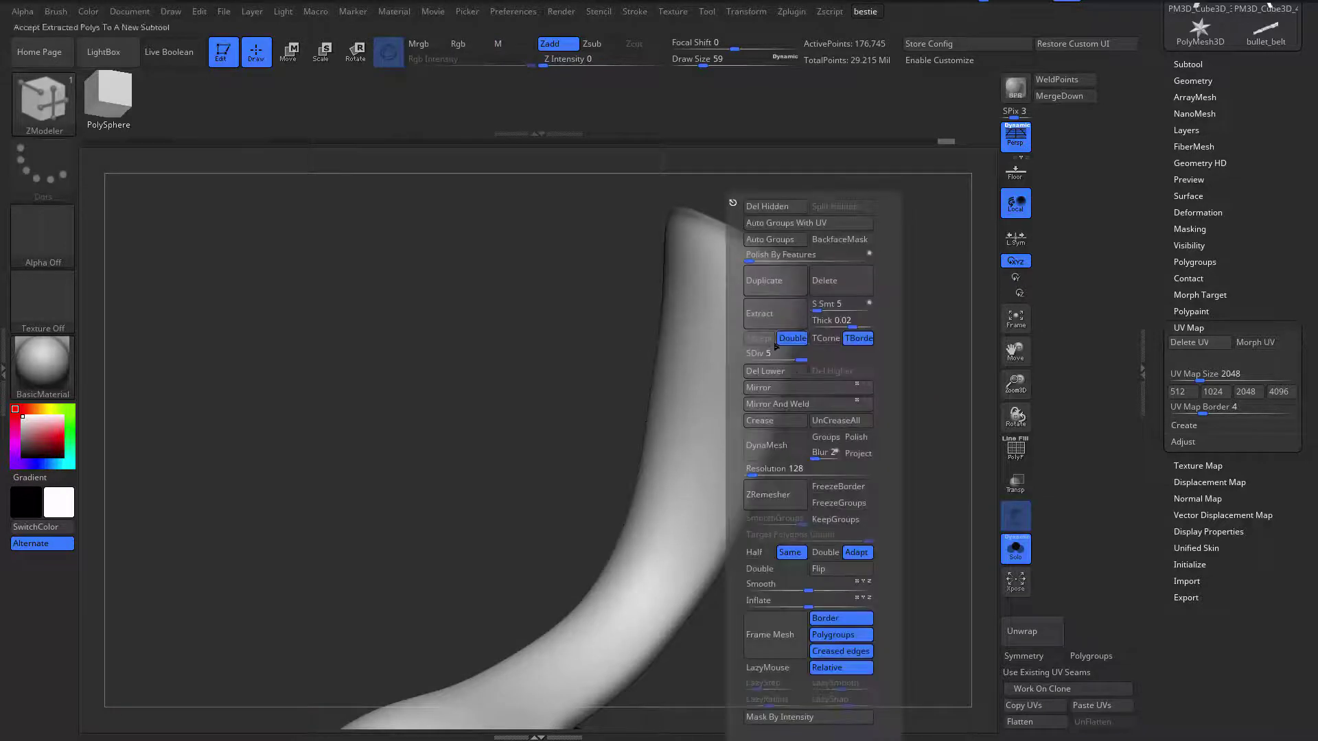
pyautogui.moveTo(811, 605); pyautogui.dragTo(819, 604)
pyautogui.moveTo(851, 535)
pyautogui.keyDown('alt'); pyautogui.mouseDown()
pyautogui.moveTo(858, 441)
pyautogui.moveTo(825, 542)
pyautogui.mouseUp(); pyautogui.keyUp('alt')
pyautogui.hotkey('ctrl', 'z')
pyautogui.keyDown('alt'); pyautogui.moveTo(826, 465); pyautogui.dragTo(838, 423); pyautogui.keyUp('alt')
# Step: Raise the draw size to 154 and smooth the upper part of the boot piece
pyautogui.press('space')
pyautogui.click(828, 439)
pyautogui.keyDown('shift'); pyautogui.moveTo(750, 302); pyautogui.dragTo(755, 330); pyautogui.keyUp('shift')
pyautogui.moveTo(811, 567)
pyautogui.mouseDown()
pyautogui.moveTo(885, 559)
pyautogui.moveTo(874, 538)
pyautogui.moveTo(889, 491)
pyautogui.moveTo(933, 534)
pyautogui.moveTo(909, 553)
pyautogui.moveTo(952, 487)
pyautogui.moveTo(950, 517)
pyautogui.moveTo(941, 500)
pyautogui.moveTo(972, 573)
pyautogui.mouseUp()
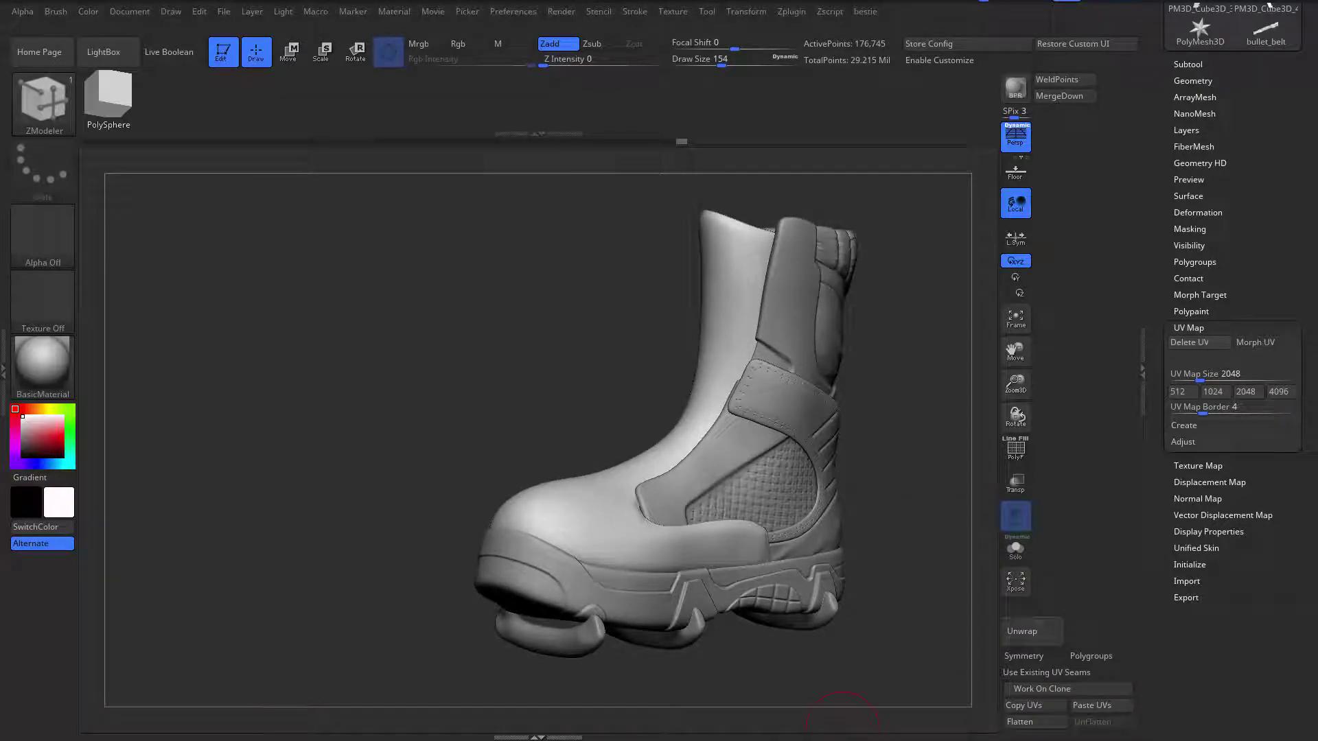
# Step: Switch between the browser and ZBrush to compare the boot model with the military combat boot reference photo
pyautogui.hotkey('alt', 'Tab')
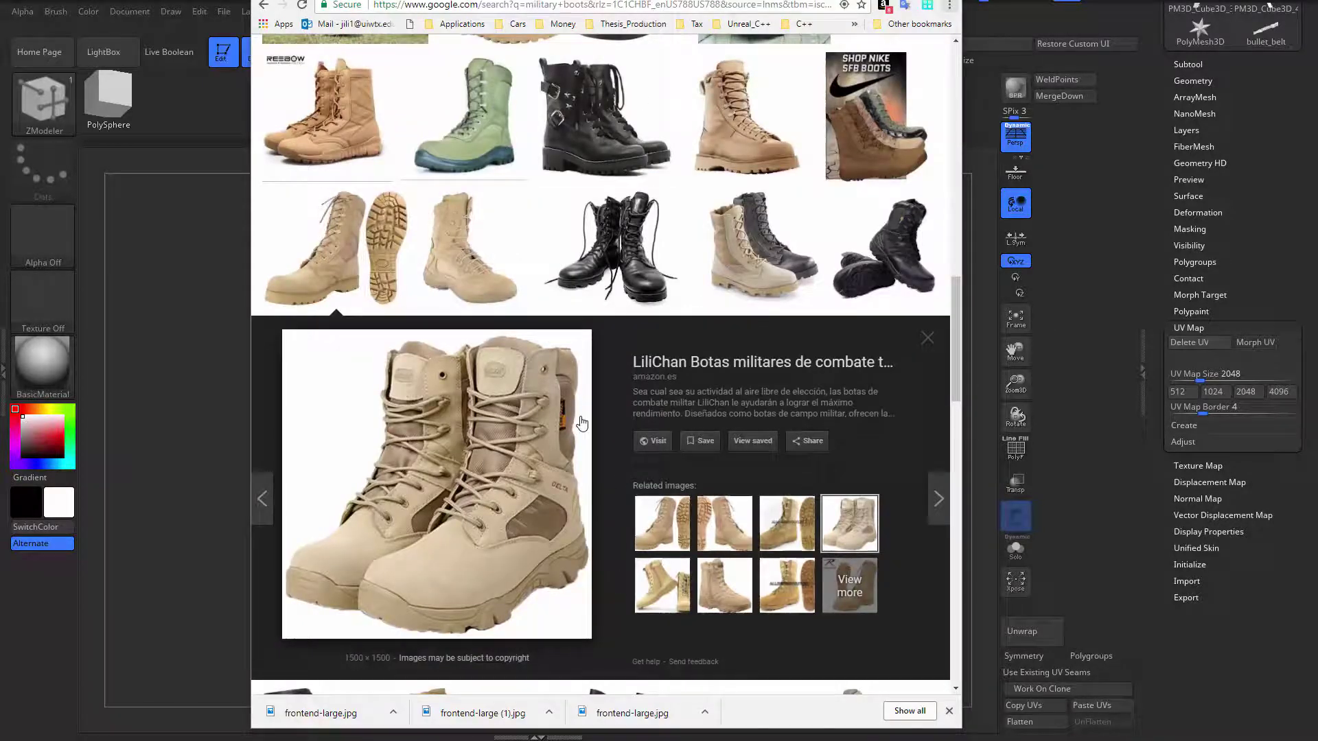
pyautogui.click(187, 419)
pyautogui.moveTo(453, 330); pyautogui.dragTo(484, 385)
pyautogui.hotkey('alt', 'Tab')
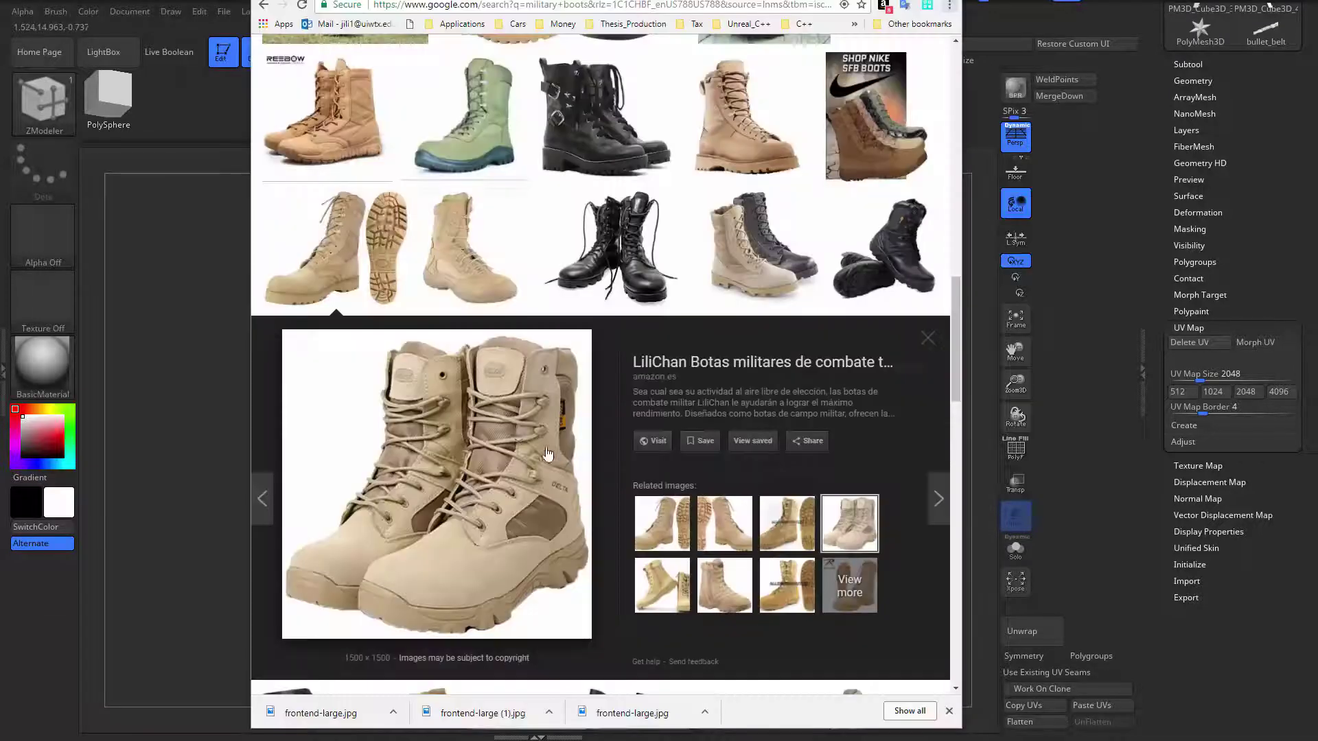
pyautogui.hotkey('alt', 'Tab')
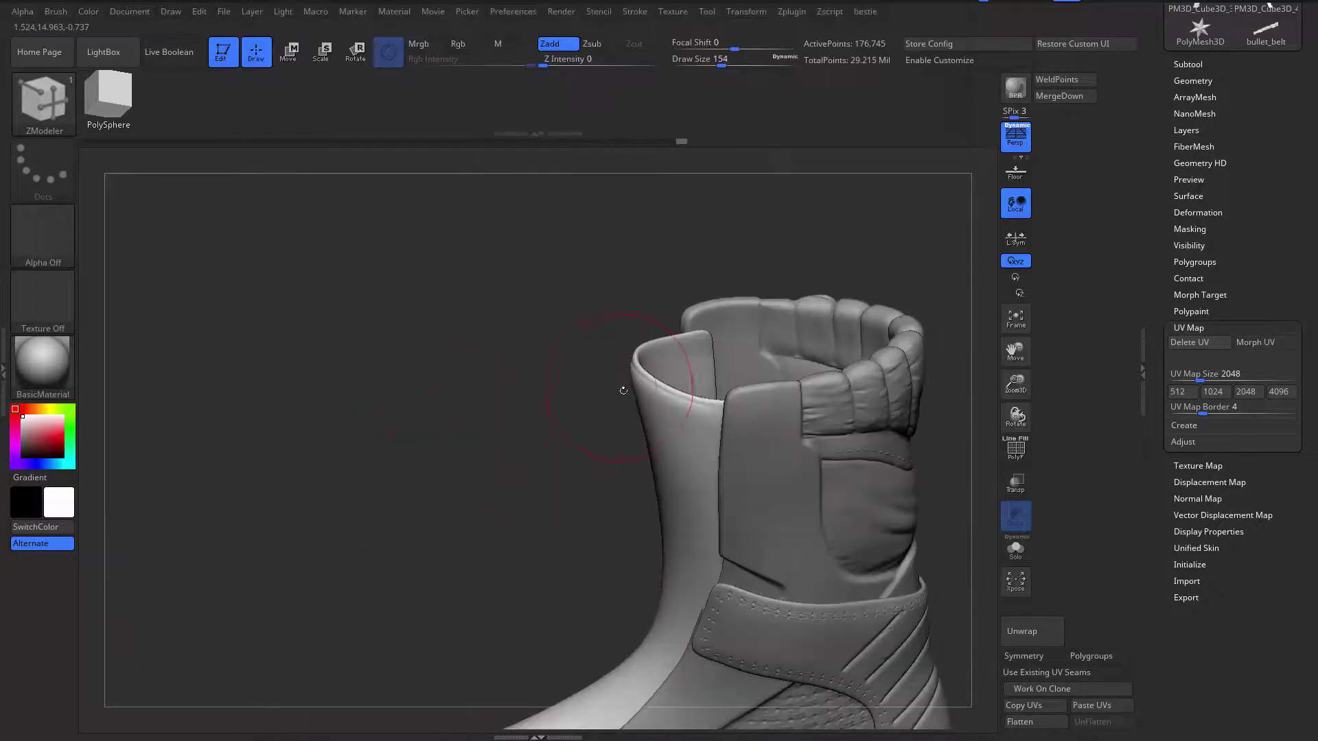
pyautogui.moveTo(607, 423); pyautogui.dragTo(690, 491)
# Step: Isolate the boot piece, show its polyframe, and drop it to the lowest subdivision level
pyautogui.hotkey('alt', 's')
pyautogui.hotkey('alt', 's')
pyautogui.hotkey('alt', 's')
pyautogui.moveTo(863, 278)
pyautogui.mouseDown()
pyautogui.moveTo(797, 330)
pyautogui.moveTo(803, 312)
pyautogui.moveTo(865, 343)
pyautogui.moveTo(879, 391)
pyautogui.moveTo(810, 343)
pyautogui.moveTo(871, 291)
pyautogui.moveTo(862, 365)
pyautogui.moveTo(727, 320)
pyautogui.mouseUp()
pyautogui.hotkey('shift', 'f')
pyautogui.hotkey('shift', 'f')
pyautogui.hotkey('shift', 'f')
pyautogui.hotkey('shift', 'd')
pyautogui.hotkey('shift', 'd')
pyautogui.hotkey('shift', 'f')
pyautogui.hotkey('shift', 'f')
pyautogui.hotkey('shift', 'd')
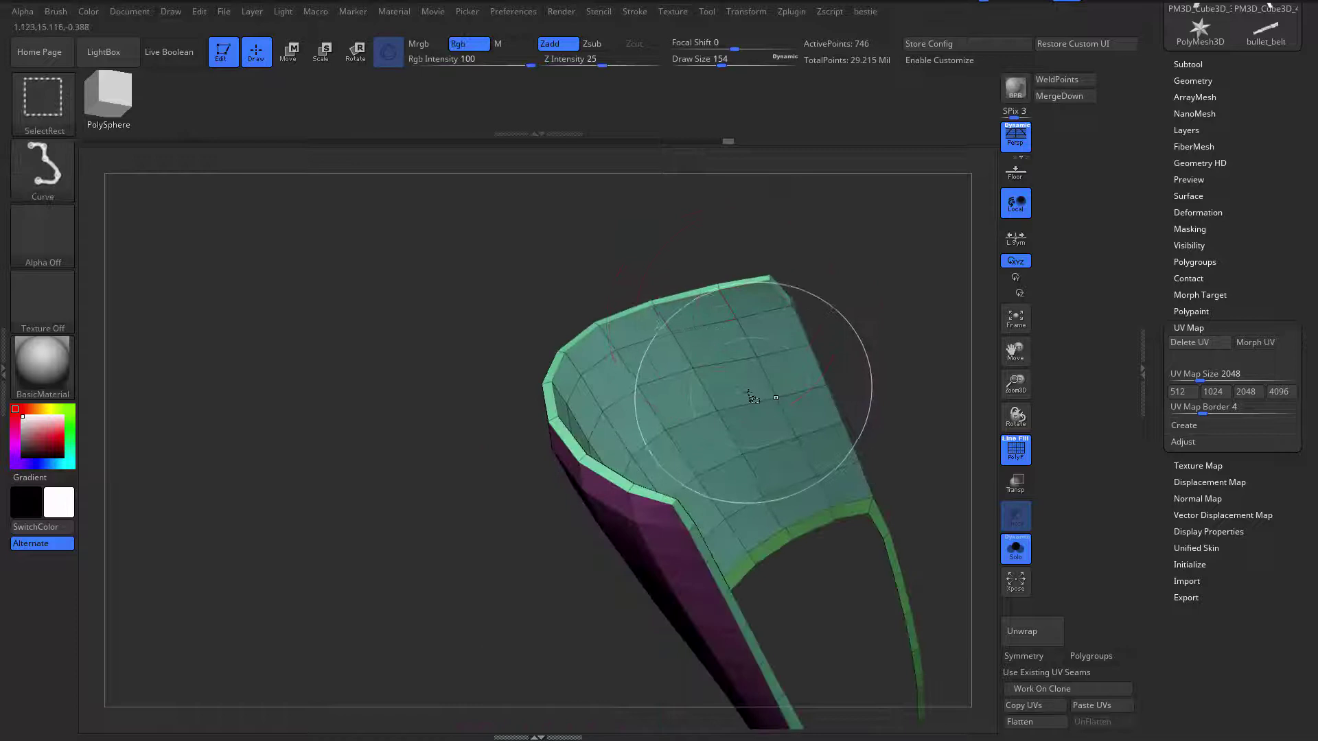
# Step: Mask the boot piece's outer faces, leaving the inner collar faces editable
pyautogui.keyDown('ctrl'); pyautogui.keyDown('shift'); pyautogui.click(754, 392); pyautogui.keyUp('shift'); pyautogui.keyUp('ctrl')
pyautogui.moveTo(888, 371)
pyautogui.keyDown('alt'); pyautogui.mouseDown()
pyautogui.moveTo(894, 286)
pyautogui.moveTo(786, 587)
pyautogui.moveTo(474, 440)
pyautogui.moveTo(471, 409)
pyautogui.mouseUp(); pyautogui.keyUp('alt')
pyautogui.keyDown('ctrl'); pyautogui.keyDown('shift'); pyautogui.click(929, 402); pyautogui.keyUp('shift'); pyautogui.keyUp('ctrl')
pyautogui.moveTo(929, 402); pyautogui.dragTo(886, 363)
pyautogui.keyDown('ctrl'); pyautogui.click(871, 376); pyautogui.keyUp('ctrl')
# Step: Inflate the unmasked inner collar faces by about 37 to thicken the rim
pyautogui.press('space')
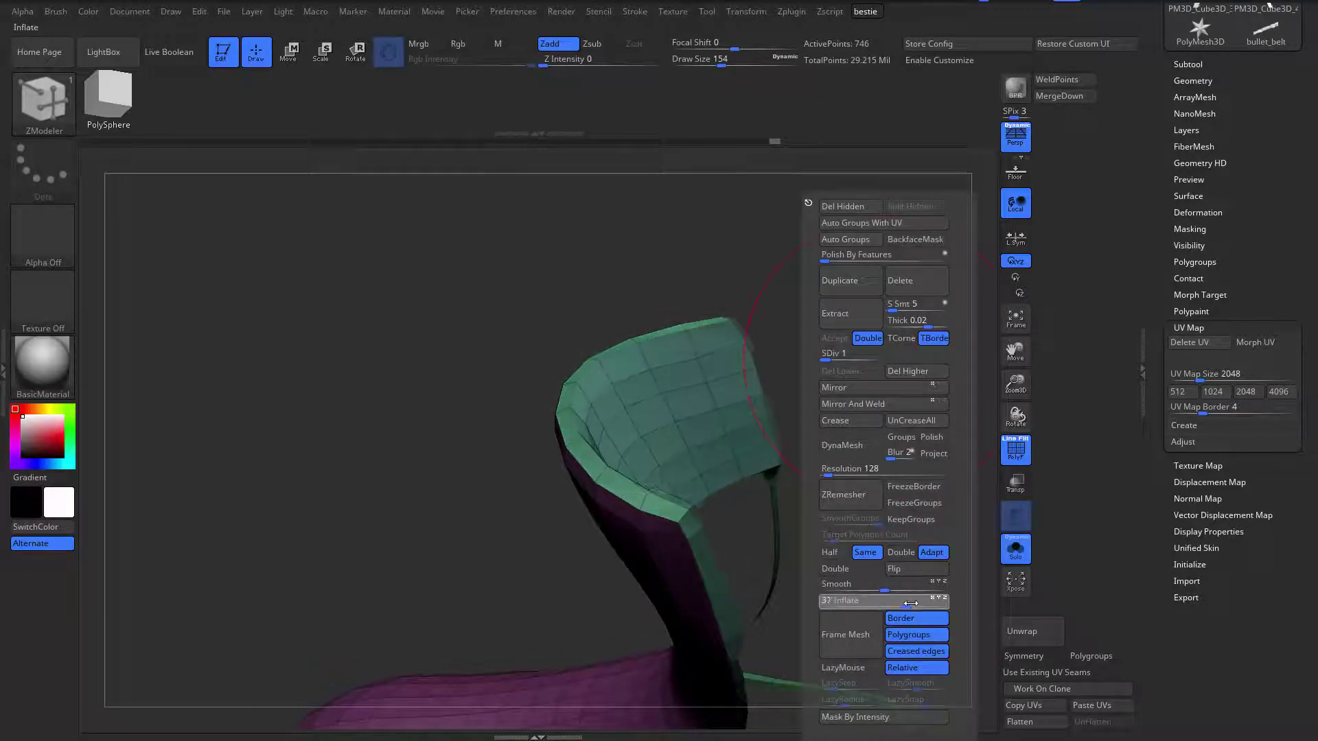
pyautogui.moveTo(512, 297); pyautogui.dragTo(829, 416)
pyautogui.moveTo(803, 357)
pyautogui.mouseDown()
pyautogui.moveTo(834, 333)
pyautogui.moveTo(817, 336)
pyautogui.mouseUp()
pyautogui.press('space')
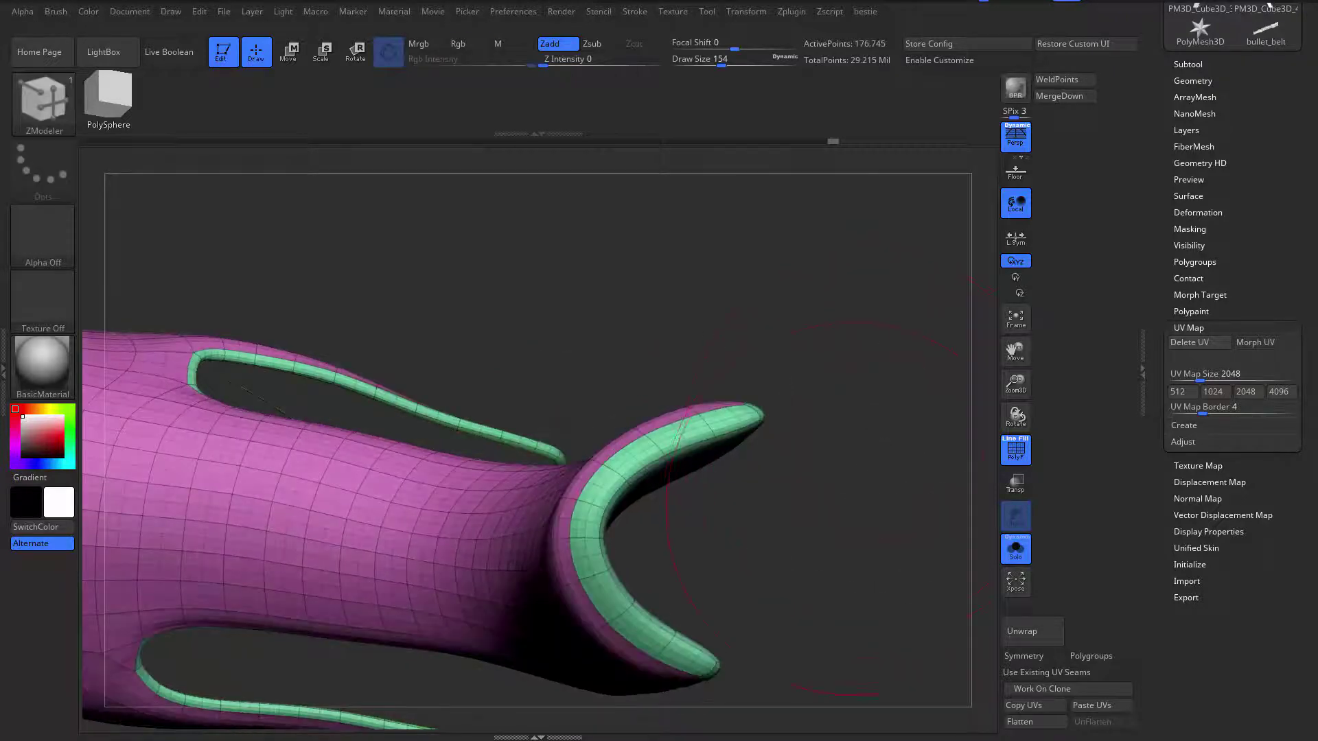
pyautogui.moveTo(853, 508)
pyautogui.mouseDown()
pyautogui.moveTo(850, 355)
pyautogui.moveTo(891, 414)
pyautogui.mouseUp()
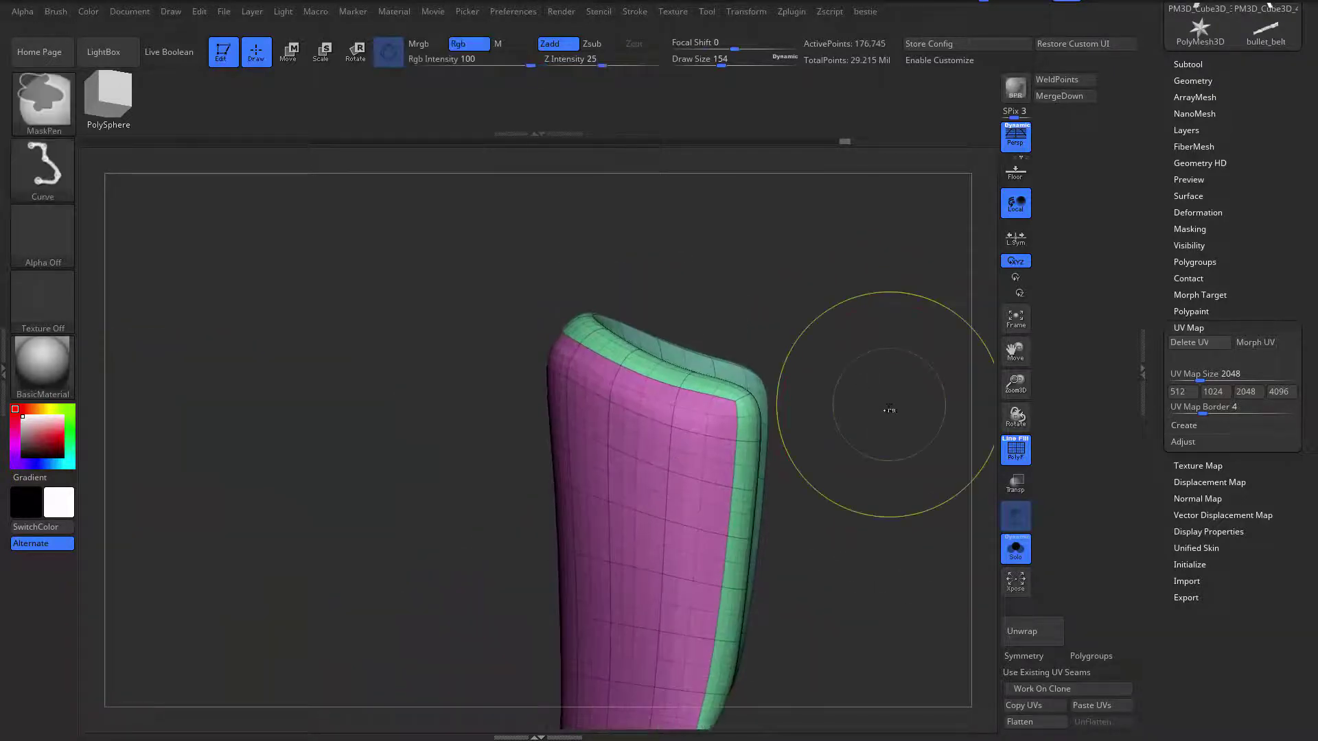
# Step: Return to the lowest subdivision level and move the unmasked inner collar faces down along Y
pyautogui.hotkey('shift', 'd')
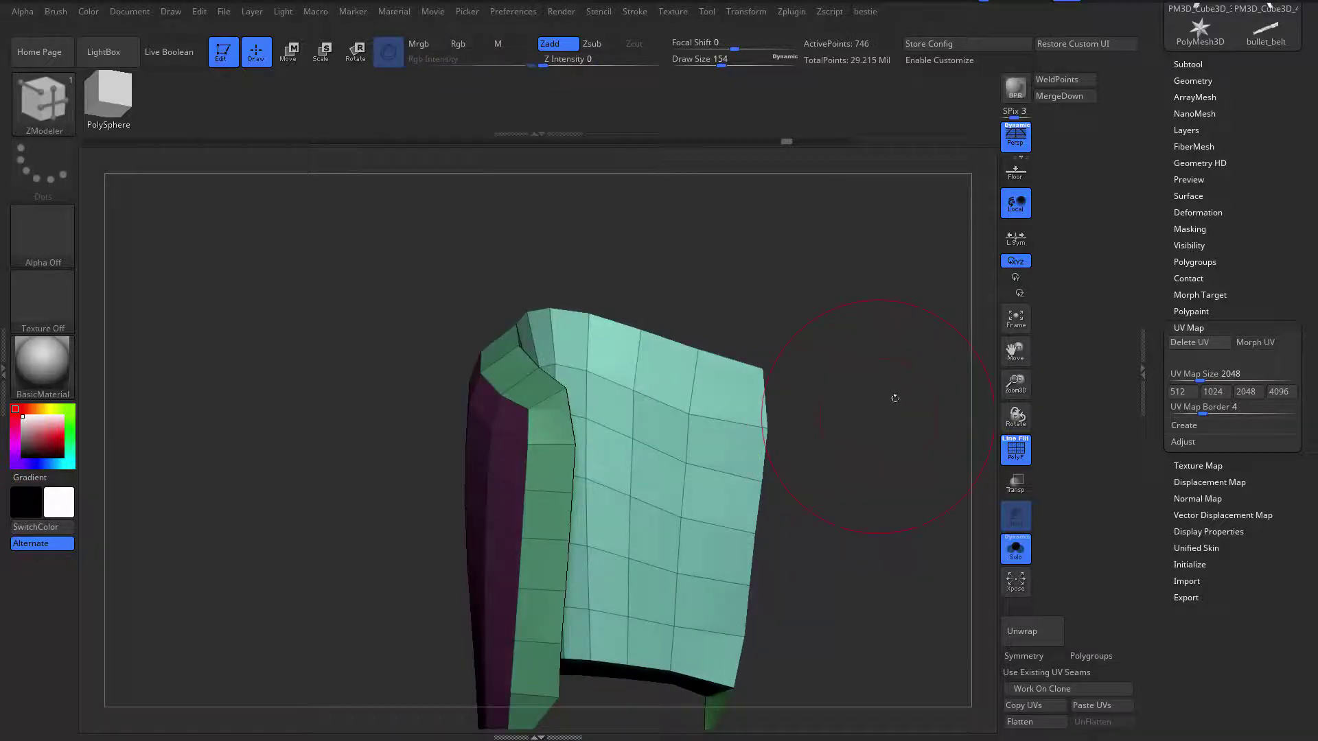
pyautogui.moveTo(896, 398); pyautogui.dragTo(581, 384)
pyautogui.press('w')
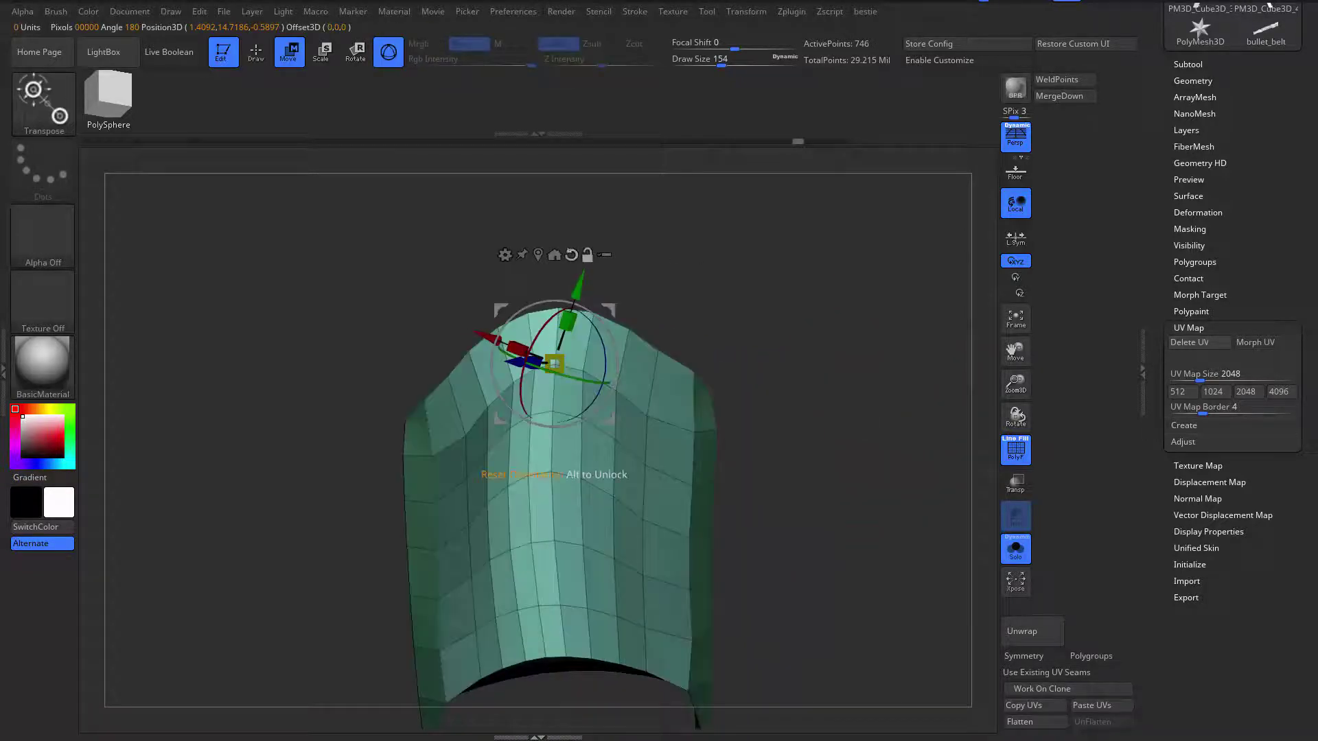
pyautogui.moveTo(550, 287); pyautogui.dragTo(550, 324)
pyautogui.moveTo(745, 343); pyautogui.dragTo(855, 374)
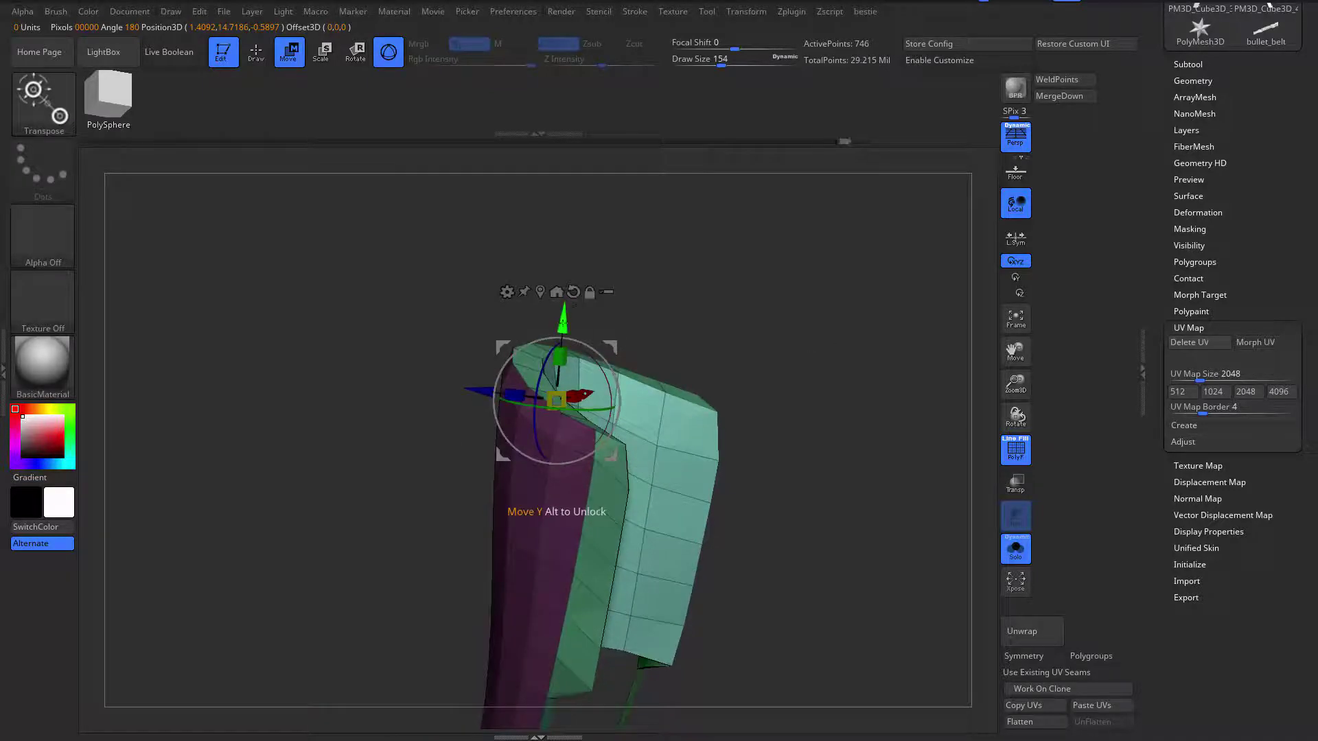
# Step: Try to insert an edge loop across the inner collar faces with ZModeler
pyautogui.press('q')
pyautogui.moveTo(869, 358); pyautogui.dragTo(781, 360)
pyautogui.click(618, 411)
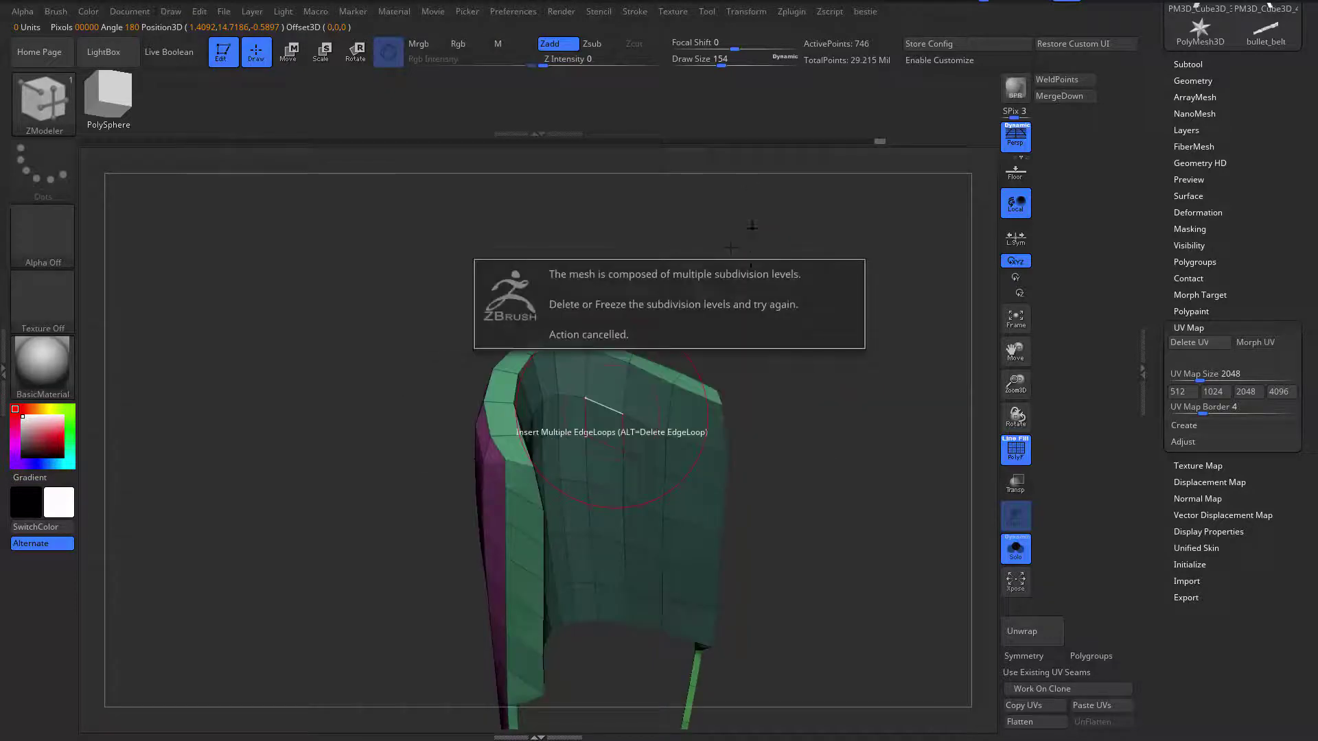
# Step: Place the transform gizmo on the collar's upper edge and raise the boot piece to its highest subdivision level
pyautogui.press('w')
pyautogui.click(666, 465)
pyautogui.click(551, 565)
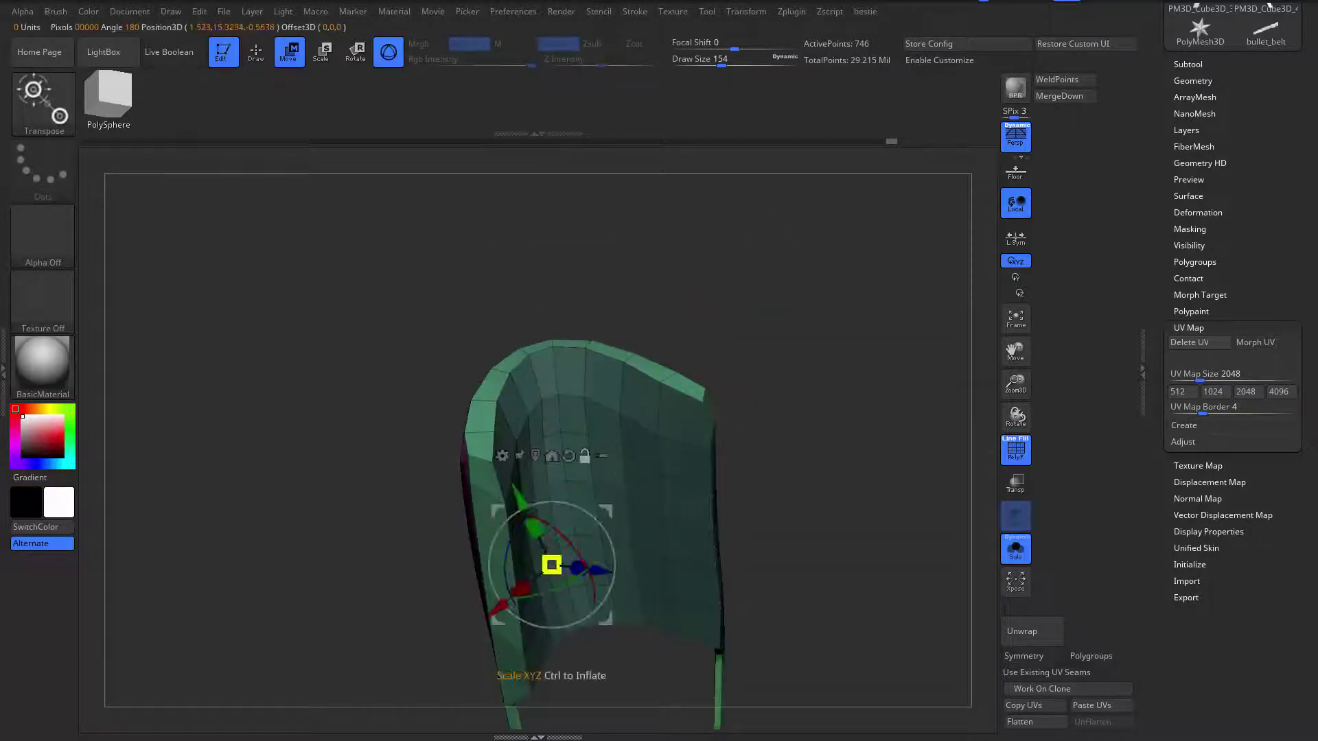
pyautogui.click(648, 361)
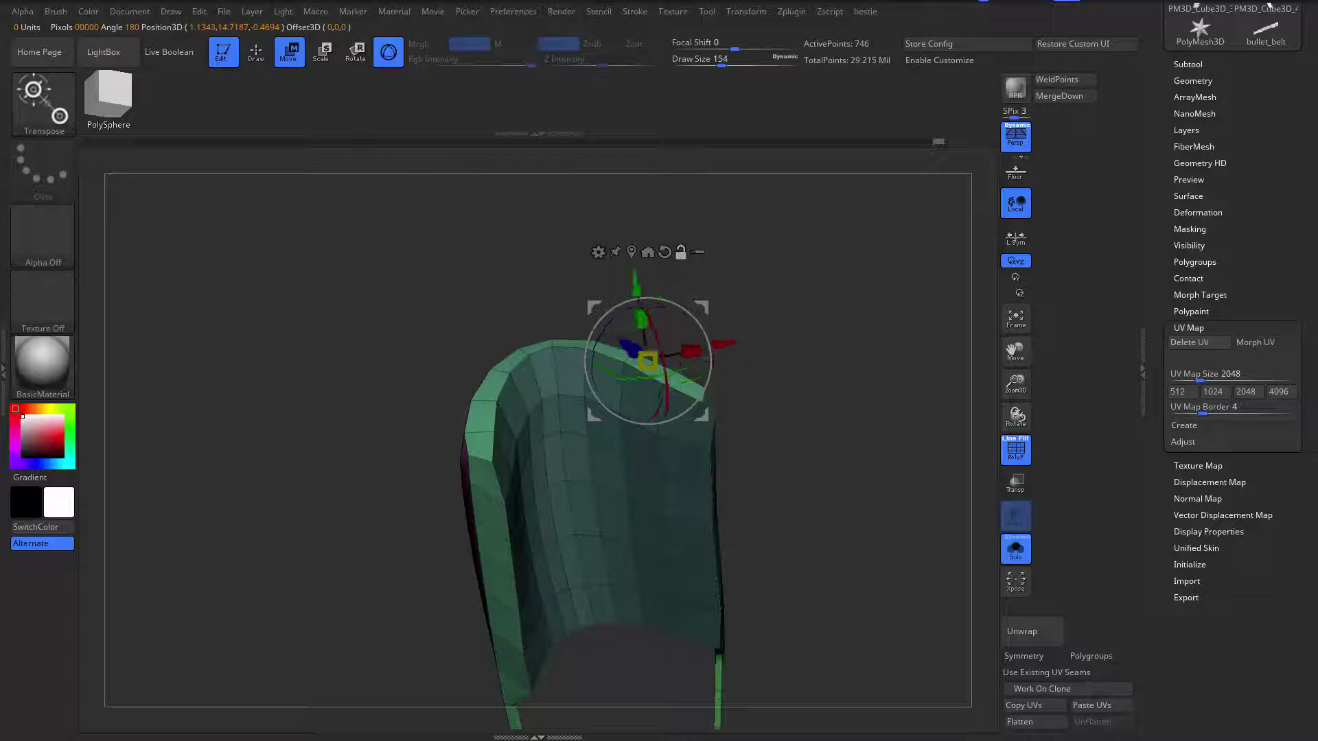
pyautogui.moveTo(851, 426)
pyautogui.mouseDown()
pyautogui.moveTo(776, 453)
pyautogui.moveTo(768, 440)
pyautogui.moveTo(878, 453)
pyautogui.moveTo(826, 403)
pyautogui.moveTo(868, 378)
pyautogui.moveTo(894, 458)
pyautogui.moveTo(894, 349)
pyautogui.mouseUp()
pyautogui.press('q')
pyautogui.press('d')
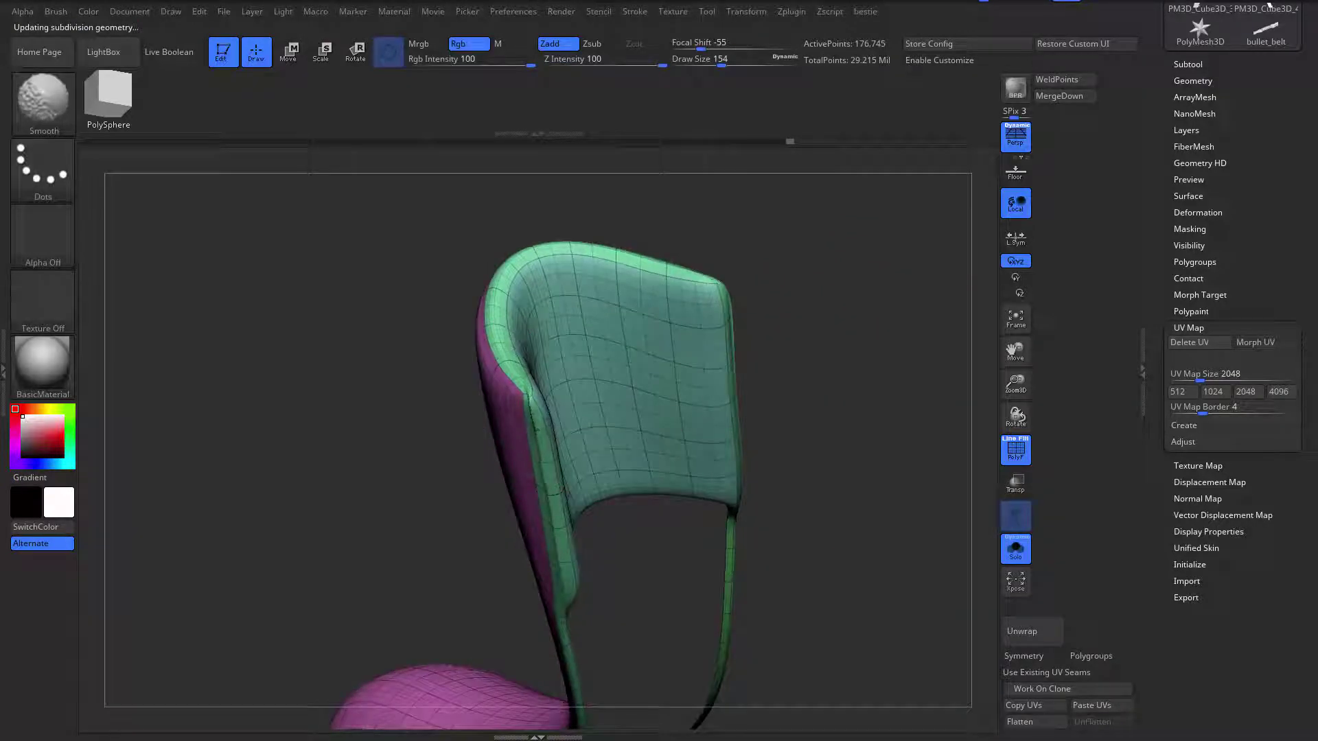
# Step: Smooth the inner collar's edge and check the rim with the polygroup wireframe on and off
pyautogui.moveTo(540, 453); pyautogui.dragTo(754, 338)
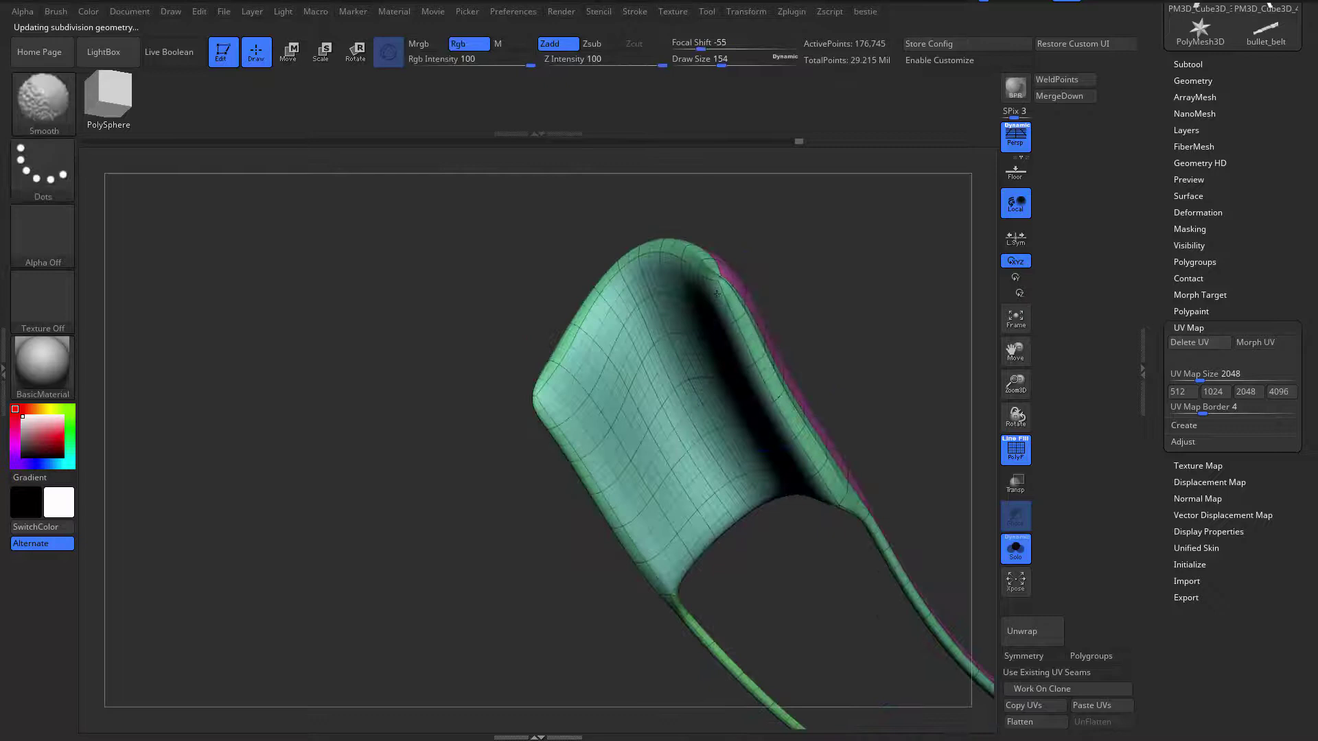
pyautogui.moveTo(888, 336)
pyautogui.mouseDown()
pyautogui.moveTo(779, 503)
pyautogui.moveTo(578, 538)
pyautogui.moveTo(854, 460)
pyautogui.mouseUp()
pyautogui.hotkey('shift', 'f')
pyautogui.moveTo(853, 460)
pyautogui.keyDown('alt'); pyautogui.mouseDown()
pyautogui.moveTo(853, 521)
pyautogui.moveTo(913, 512)
pyautogui.mouseUp(); pyautogui.keyUp('alt')
pyautogui.hotkey('shift', 'f')
pyautogui.hotkey('shift', 'f')
pyautogui.moveTo(909, 417); pyautogui.dragTo(964, 405)
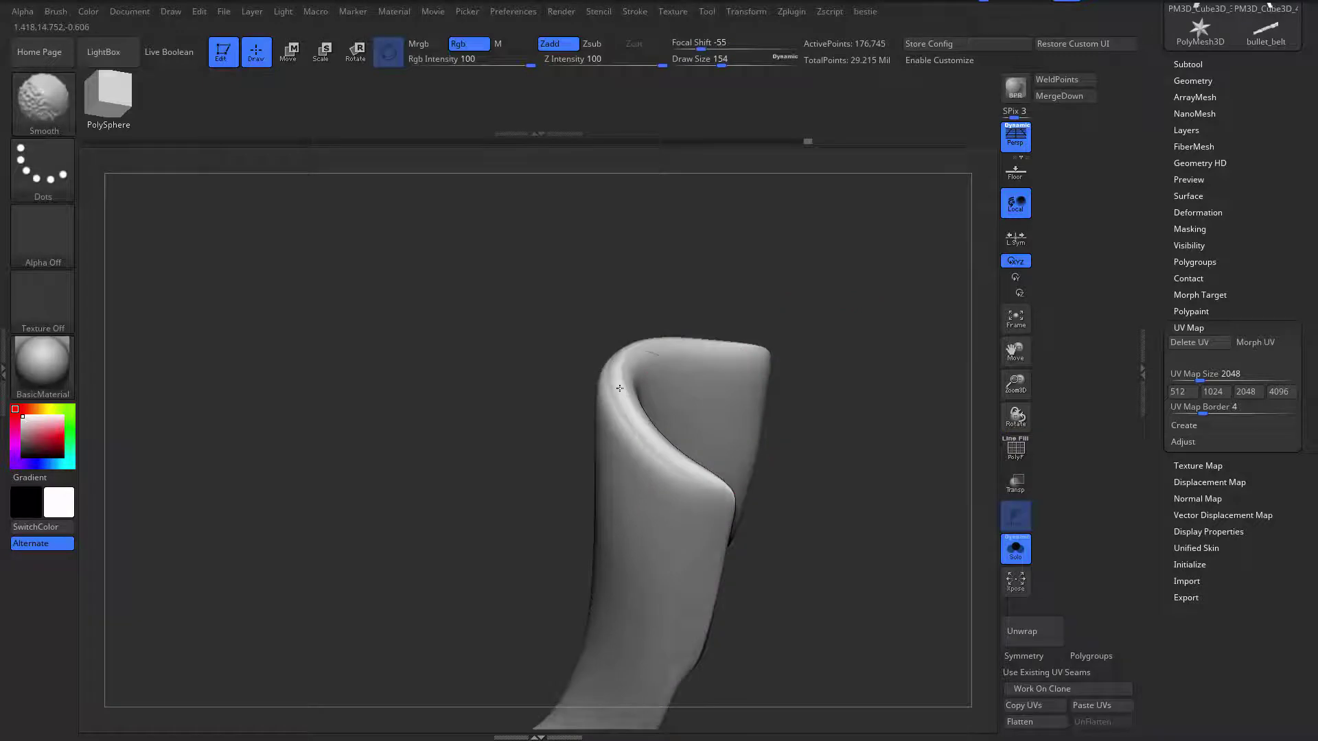
pyautogui.hotkey('shift', 'f')
pyautogui.moveTo(877, 459); pyautogui.dragTo(916, 453)
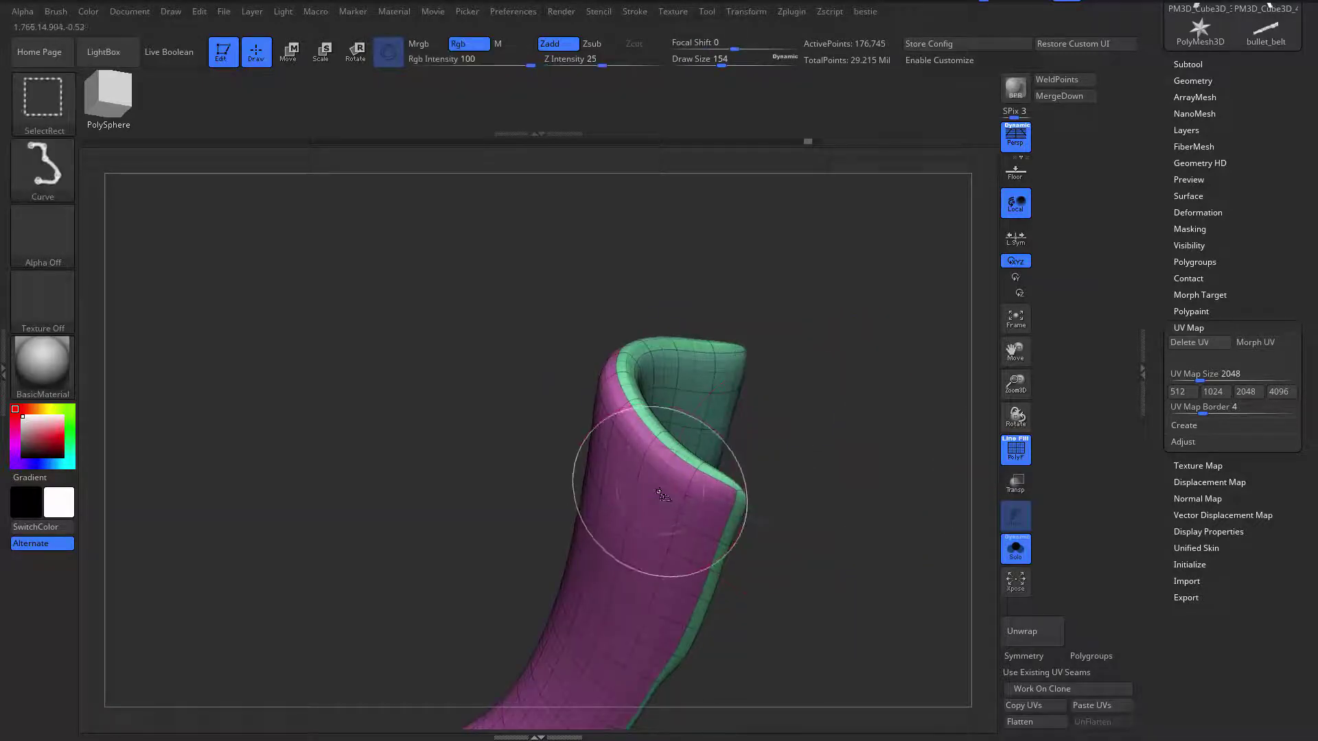
pyautogui.keyDown('ctrl'); pyautogui.keyDown('shift'); pyautogui.click(659, 492); pyautogui.keyUp('shift'); pyautogui.keyUp('ctrl')
pyautogui.moveTo(782, 412); pyautogui.dragTo(832, 426)
pyautogui.keyDown('ctrl'); pyautogui.keyDown('shift'); pyautogui.click(858, 546); pyautogui.keyUp('shift'); pyautogui.keyUp('ctrl')
pyautogui.moveTo(859, 548)
pyautogui.mouseDown()
pyautogui.moveTo(865, 394)
pyautogui.moveTo(885, 428)
pyautogui.moveTo(838, 440)
pyautogui.moveTo(817, 527)
pyautogui.moveTo(790, 532)
pyautogui.moveTo(770, 488)
pyautogui.moveTo(858, 527)
pyautogui.mouseUp()
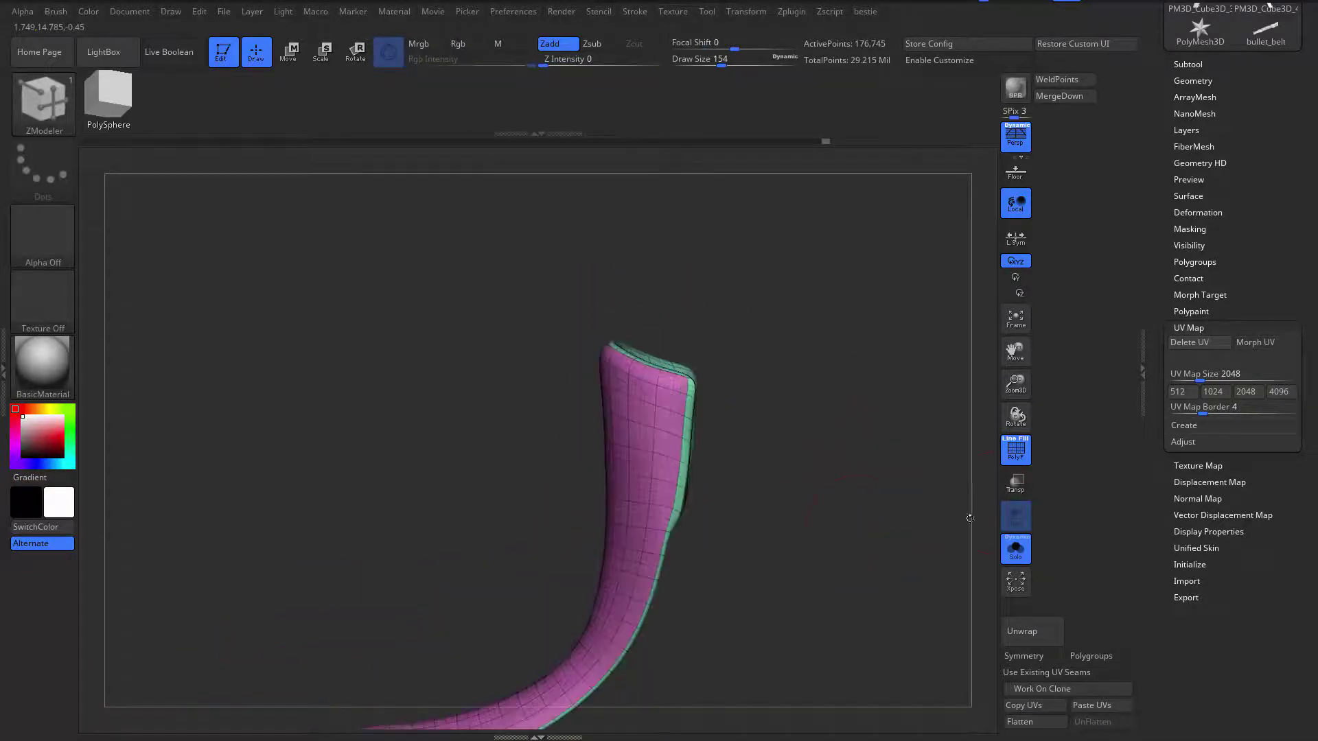
# Step: Mask by polygroup borders, keep only the collar's seams, and invert the mask so these seams stay editable
pyautogui.click(1189, 229)
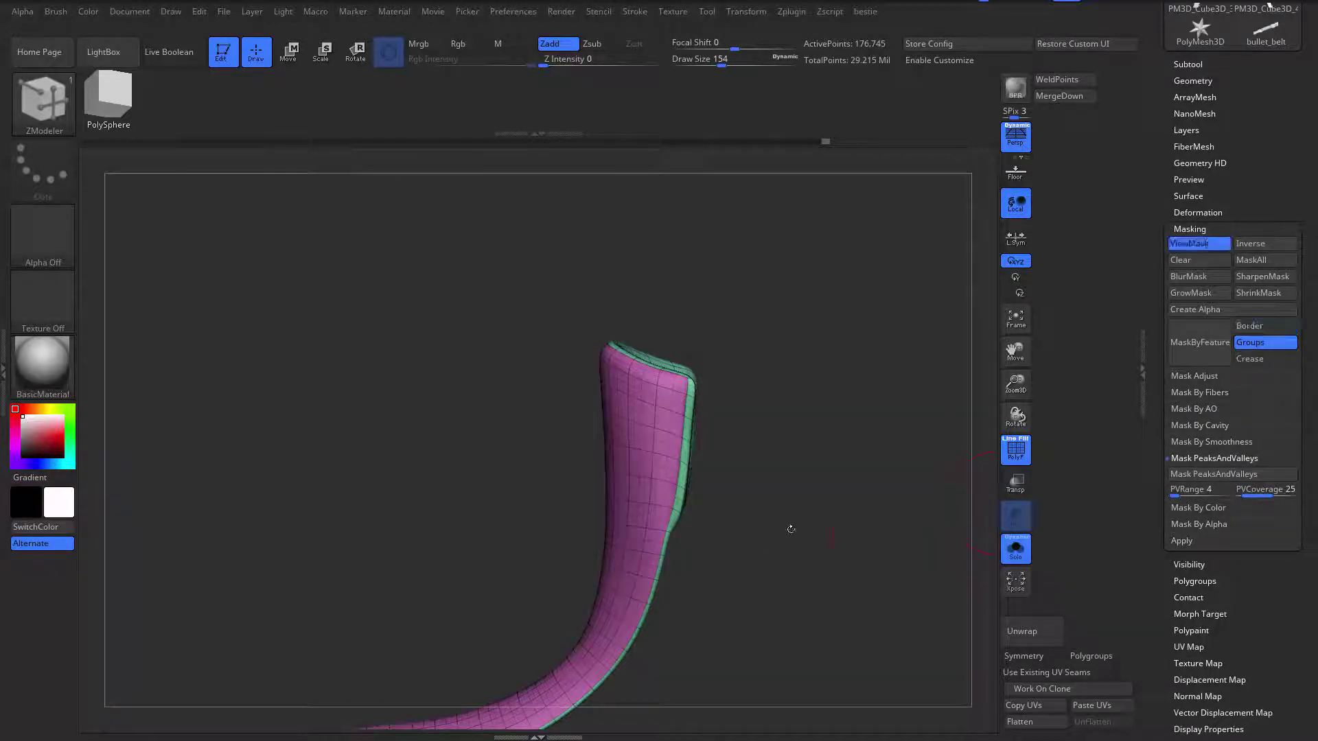
pyautogui.moveTo(769, 580)
pyautogui.keyDown('alt'); pyautogui.mouseDown()
pyautogui.moveTo(792, 309)
pyautogui.moveTo(832, 505)
pyautogui.moveTo(789, 469)
pyautogui.mouseUp(); pyautogui.keyUp('alt')
pyautogui.keyDown('ctrl'); pyautogui.moveTo(346, 643); pyautogui.dragTo(928, 302); pyautogui.keyUp('ctrl')
pyautogui.keyDown('alt'); pyautogui.moveTo(880, 389); pyautogui.dragTo(883, 485); pyautogui.keyUp('alt')
pyautogui.keyDown('ctrl'); pyautogui.moveTo(508, 398); pyautogui.dragTo(867, 480); pyautogui.keyUp('ctrl')
pyautogui.keyDown('ctrl'); pyautogui.moveTo(424, 380); pyautogui.dragTo(422, 380); pyautogui.keyUp('ctrl')
pyautogui.moveTo(898, 350); pyautogui.dragTo(817, 504)
pyautogui.keyDown('ctrl'); pyautogui.click(855, 503); pyautogui.keyUp('ctrl')
pyautogui.hotkey('shift', 'f')
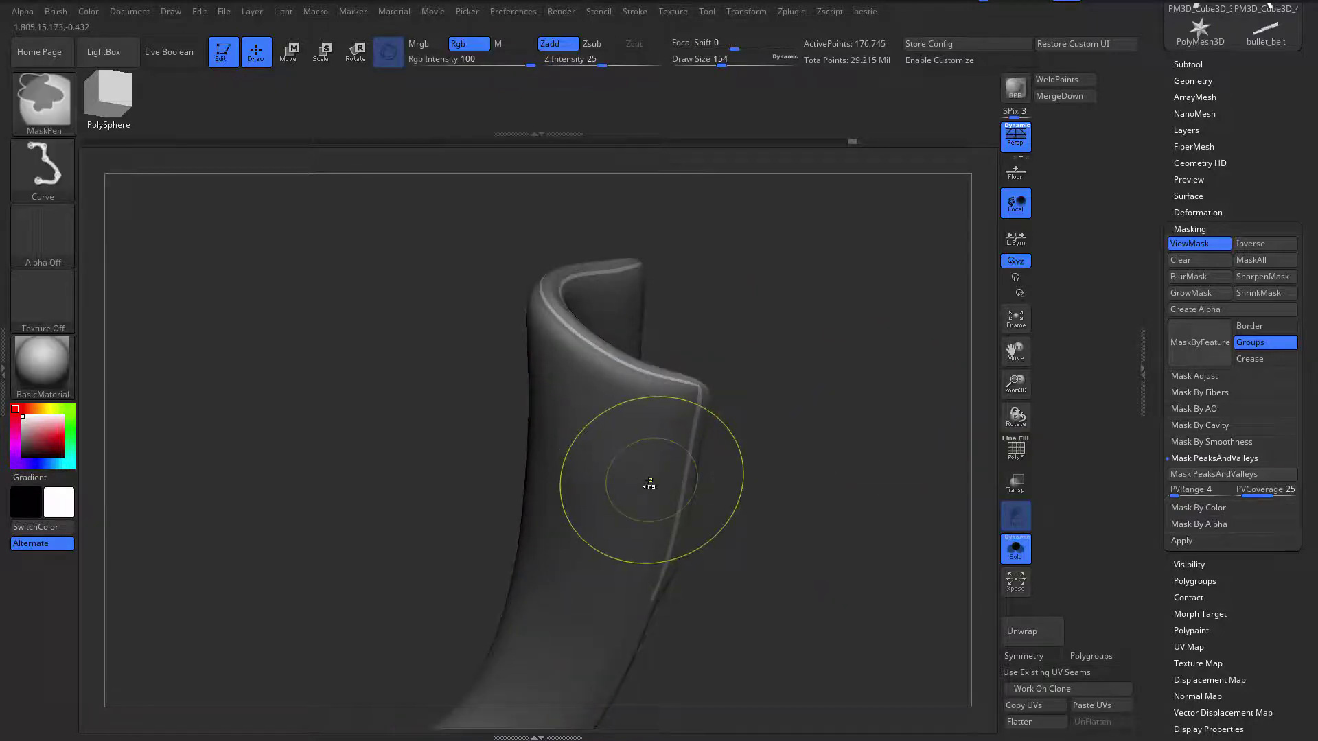
# Step: Check the inverted seam mask, restore it, and soften its edges along the collar
pyautogui.keyDown('ctrl'); pyautogui.click(798, 494); pyautogui.keyUp('ctrl')
pyautogui.keyDown('ctrl'); pyautogui.click(654, 503); pyautogui.keyUp('ctrl')
pyautogui.hotkey('ctrl', 'z')
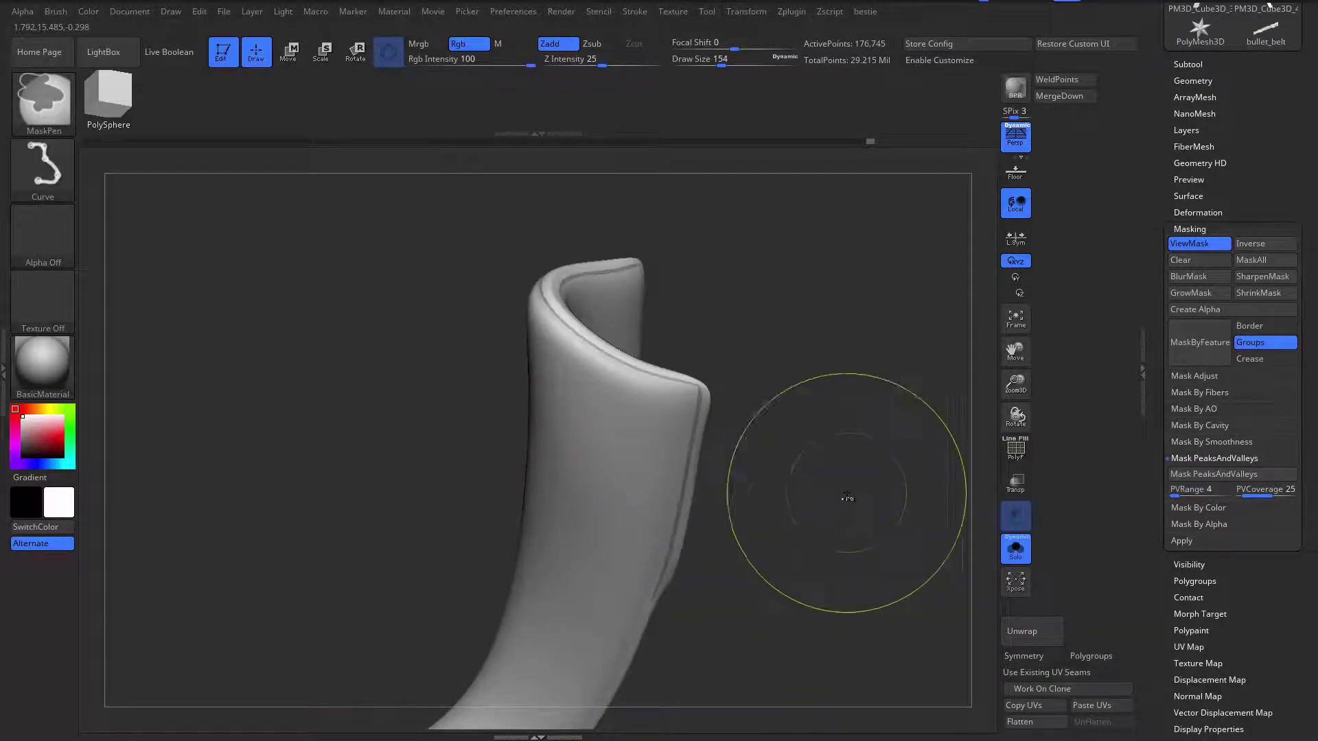
pyautogui.keyDown('ctrl'); pyautogui.click(847, 500); pyautogui.keyUp('ctrl')
pyautogui.keyDown('ctrl'); pyautogui.click(711, 531); pyautogui.keyUp('ctrl')
# Step: Try to sink the unmasked collar seams with negative inflation and smooth them, and undo the last change
pyautogui.press('b')
pyautogui.press('z')
pyautogui.press('m')
pyautogui.moveTo(851, 479)
pyautogui.mouseDown()
pyautogui.moveTo(894, 439)
pyautogui.moveTo(882, 343)
pyautogui.mouseUp()
pyautogui.press('space')
pyautogui.moveTo(860, 595); pyautogui.dragTo(868, 608)
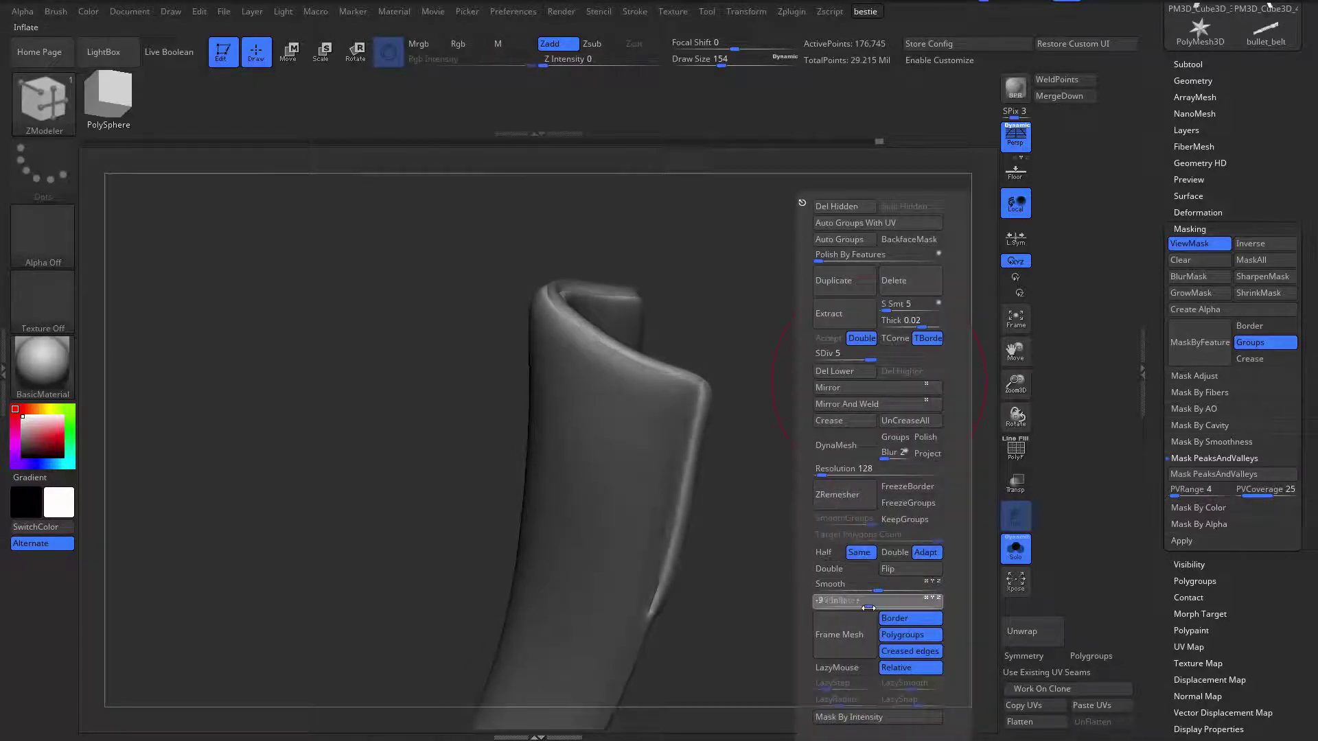
pyautogui.keyDown('shift'); pyautogui.moveTo(778, 591); pyautogui.dragTo(831, 575); pyautogui.keyUp('shift')
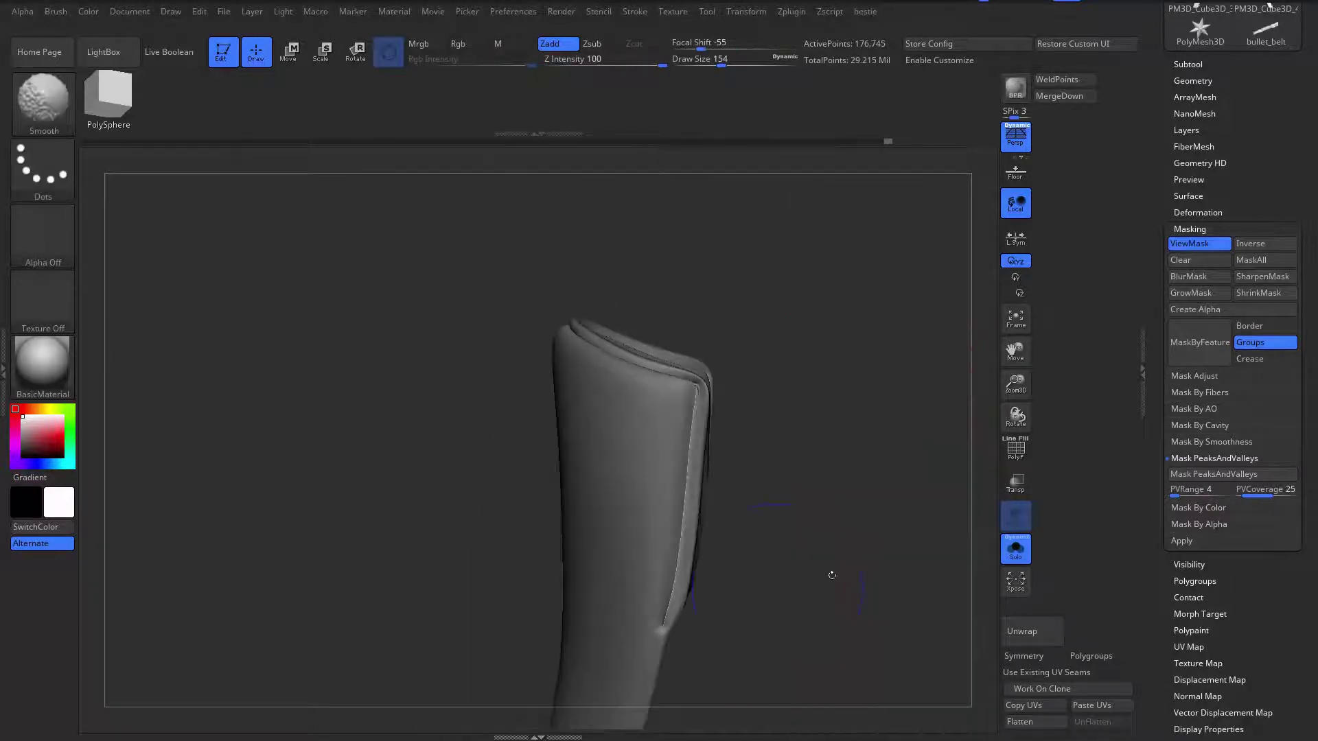
pyautogui.moveTo(831, 439)
pyautogui.mouseDown()
pyautogui.moveTo(854, 428)
pyautogui.moveTo(830, 400)
pyautogui.mouseUp()
pyautogui.hotkey('ctrl', 'z')
# Step: Blur the seam mask further and inflate the unmasked collar seams again
pyautogui.keyDown('ctrl'); pyautogui.click(633, 523); pyautogui.keyUp('ctrl')
pyautogui.press('space')
pyautogui.moveTo(820, 606); pyautogui.dragTo(820, 606)
pyautogui.moveTo(738, 549); pyautogui.dragTo(745, 604)
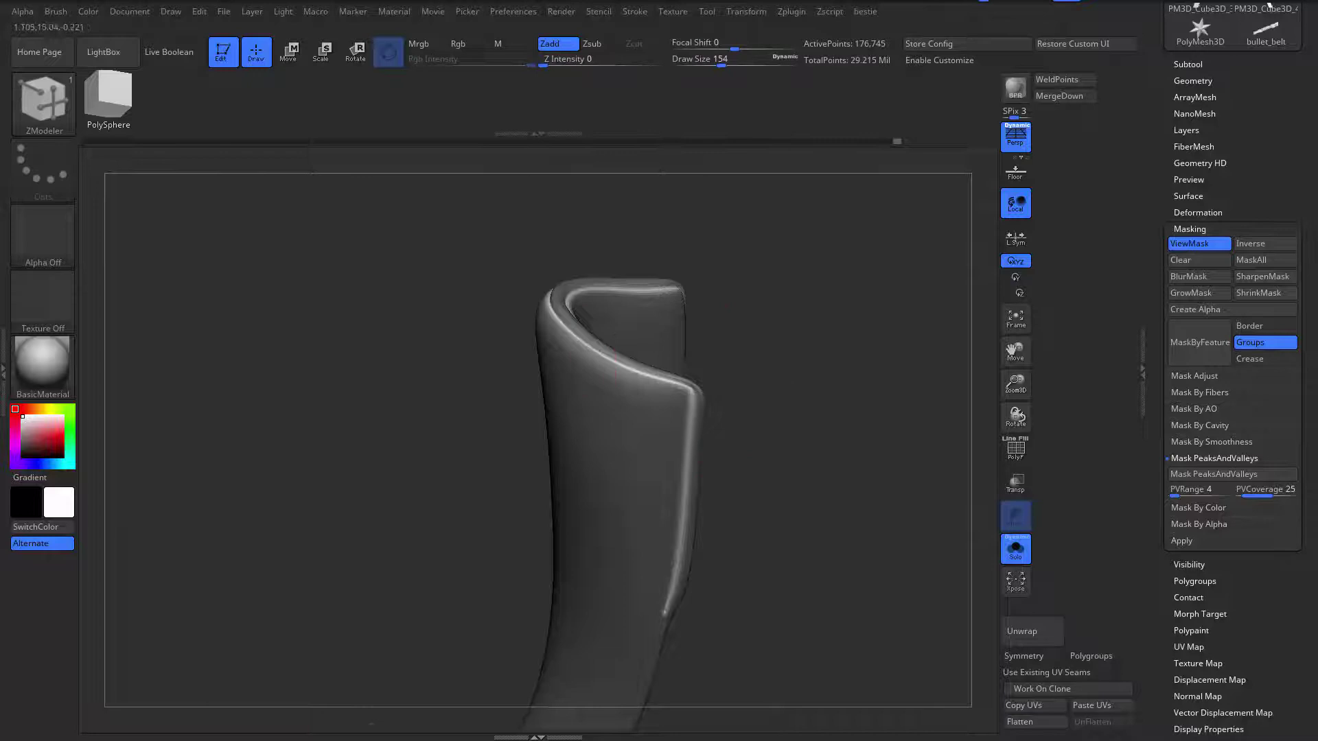
# Step: Smooth the unmasked seams at the rim, the upper corner and the lower end of the collar
pyautogui.moveTo(769, 439); pyautogui.dragTo(816, 384)
pyautogui.keyDown('shift'); pyautogui.moveTo(613, 267); pyautogui.dragTo(605, 274); pyautogui.keyUp('shift')
pyautogui.moveTo(769, 453); pyautogui.dragTo(817, 494)
pyautogui.moveTo(817, 412)
pyautogui.mouseDown()
pyautogui.moveTo(831, 391)
pyautogui.moveTo(755, 439)
pyautogui.mouseUp()
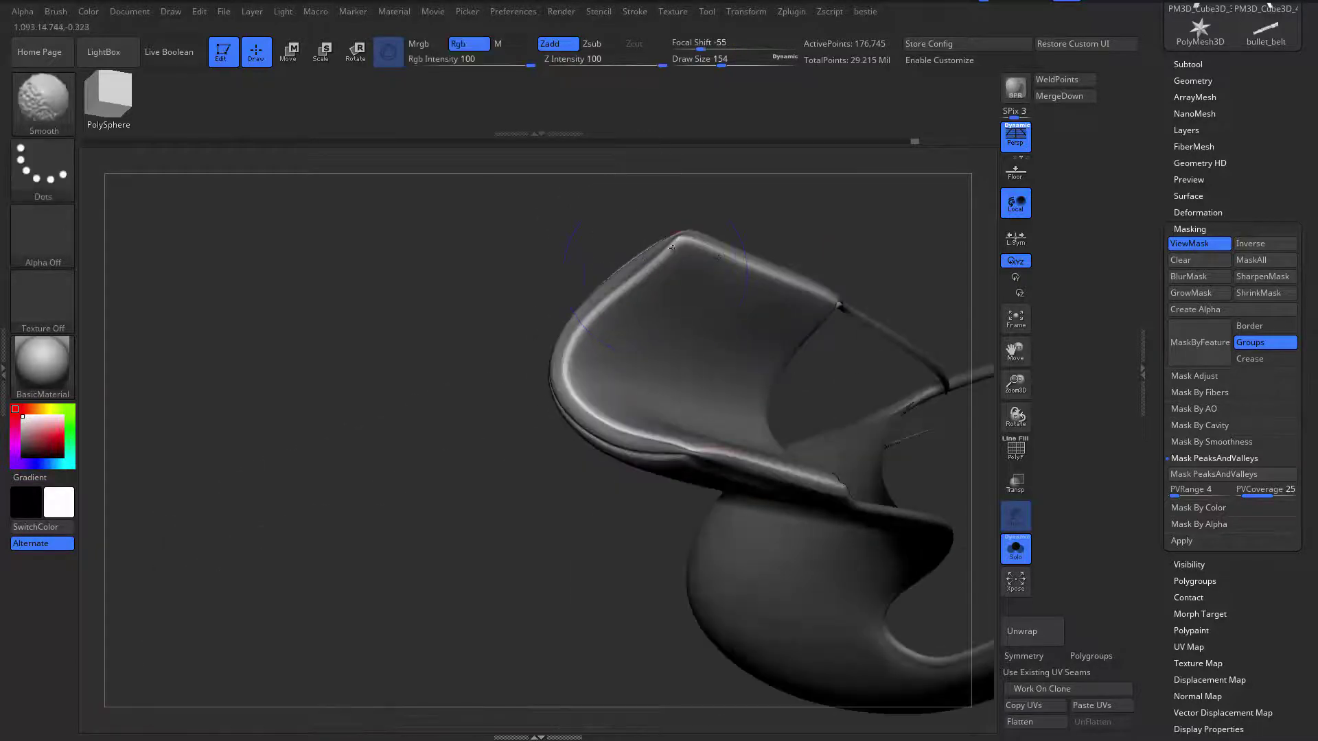
pyautogui.keyDown('shift'); pyautogui.moveTo(718, 258); pyautogui.dragTo(680, 240); pyautogui.keyUp('shift')
pyautogui.moveTo(658, 623); pyautogui.dragTo(624, 553)
pyautogui.keyDown('shift'); pyautogui.moveTo(869, 495); pyautogui.dragTo(876, 497); pyautogui.keyUp('shift')
pyautogui.moveTo(790, 583)
pyautogui.mouseDown()
pyautogui.moveTo(768, 528)
pyautogui.moveTo(812, 483)
pyautogui.moveTo(806, 439)
pyautogui.mouseUp()
# Step: Hide the mask shading to examine the collar seams, and show it again
pyautogui.hotkey('ctrl', 'h')
pyautogui.moveTo(808, 542); pyautogui.dragTo(815, 565)
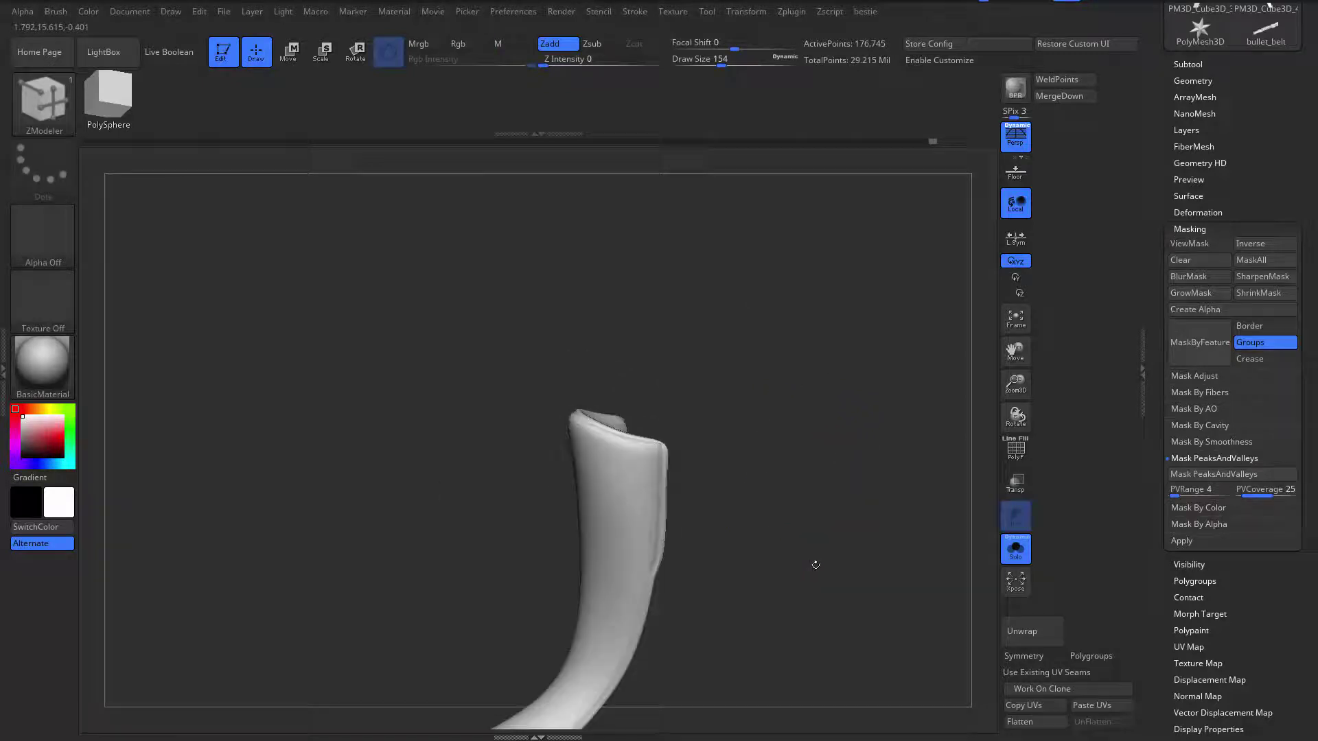
pyautogui.hotkey('alt', 's')
pyautogui.moveTo(858, 522); pyautogui.dragTo(875, 602)
pyautogui.hotkey('alt', 's')
pyautogui.hotkey('ctrl', 'h')
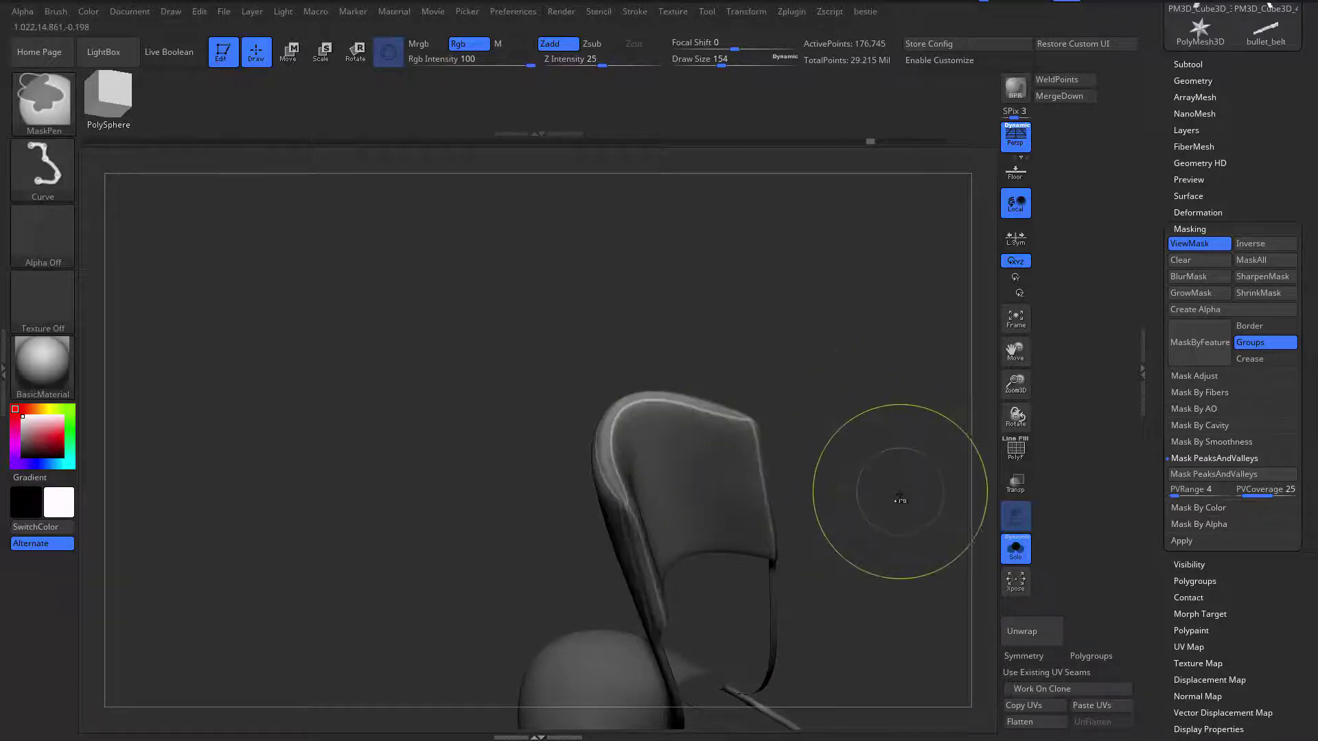
# Step: Isolate the inner collar faces, grow the visible area to their border, and mask it so only the outer seam stays editable
pyautogui.keyDown('ctrl'); pyautogui.click(899, 500); pyautogui.keyUp('ctrl')
pyautogui.hotkey('ctrl', 'z')
pyautogui.moveTo(883, 493)
pyautogui.mouseDown()
pyautogui.moveTo(834, 515)
pyautogui.moveTo(879, 504)
pyautogui.moveTo(802, 475)
pyautogui.mouseUp()
pyautogui.keyDown('ctrl'); pyautogui.keyDown('shift'); pyautogui.click(707, 517); pyautogui.keyUp('shift'); pyautogui.keyUp('ctrl')
pyautogui.hotkey('ctrl', 'shift')
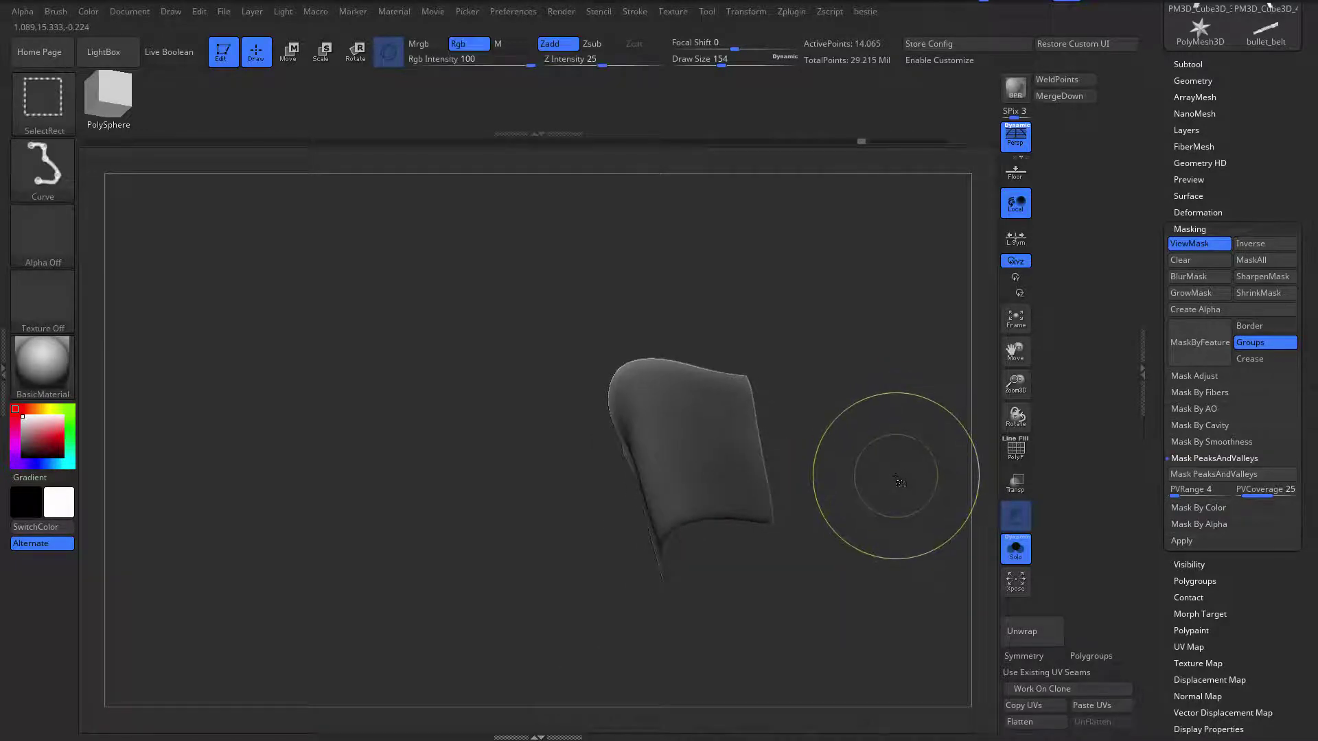
pyautogui.hotkey('ctrl', 'shift', 'x')
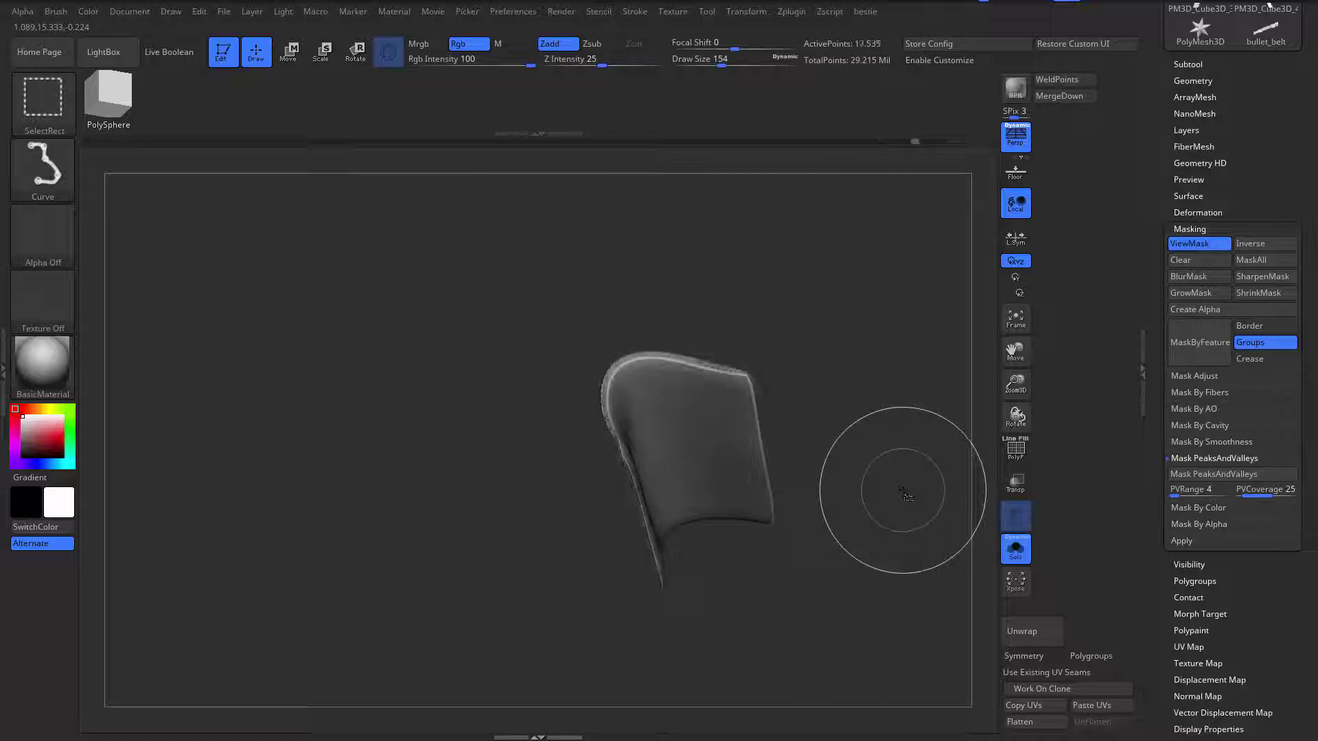
pyautogui.moveTo(876, 237)
pyautogui.keyDown('ctrl'); pyautogui.mouseDown()
pyautogui.moveTo(584, 696)
pyautogui.moveTo(429, 381)
pyautogui.mouseUp(); pyautogui.keyUp('ctrl')
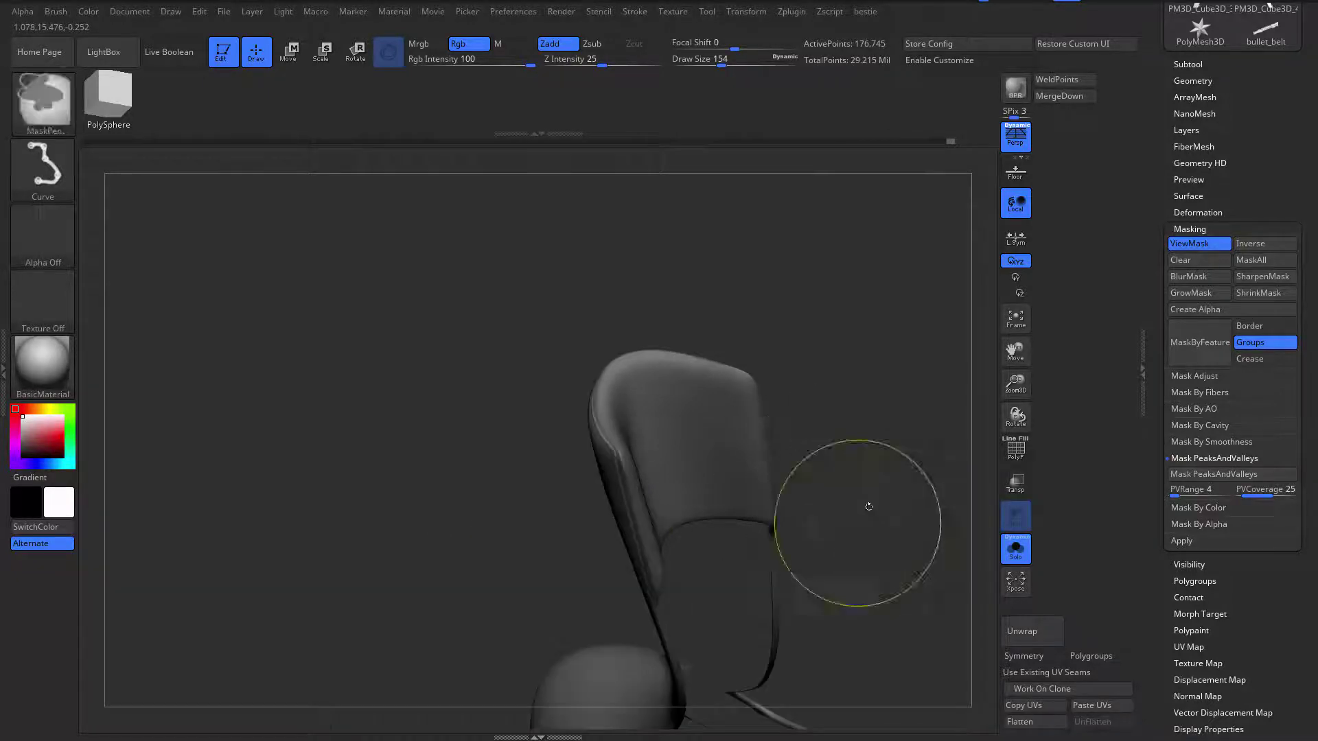
# Step: Apply a slight negative inflation to the unmasked outer seam of the collar
pyautogui.moveTo(866, 505); pyautogui.dragTo(885, 324)
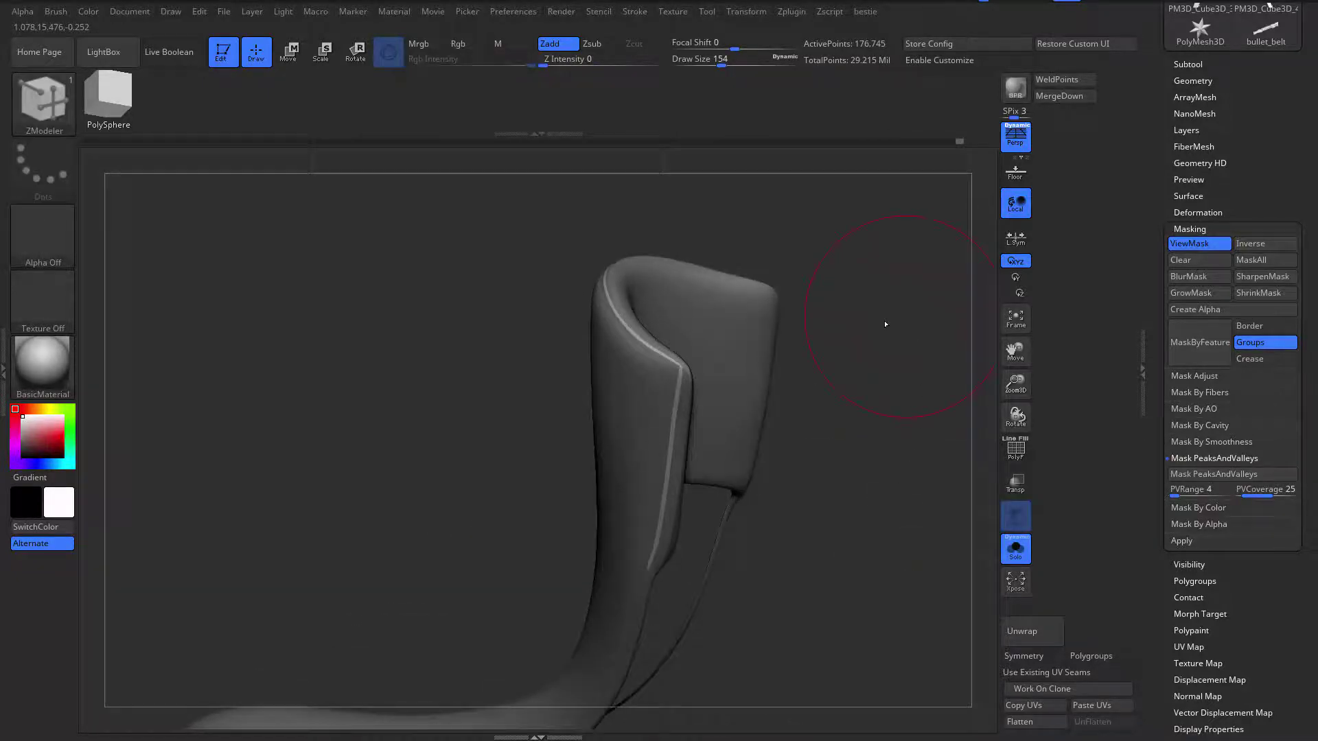
pyautogui.press('space')
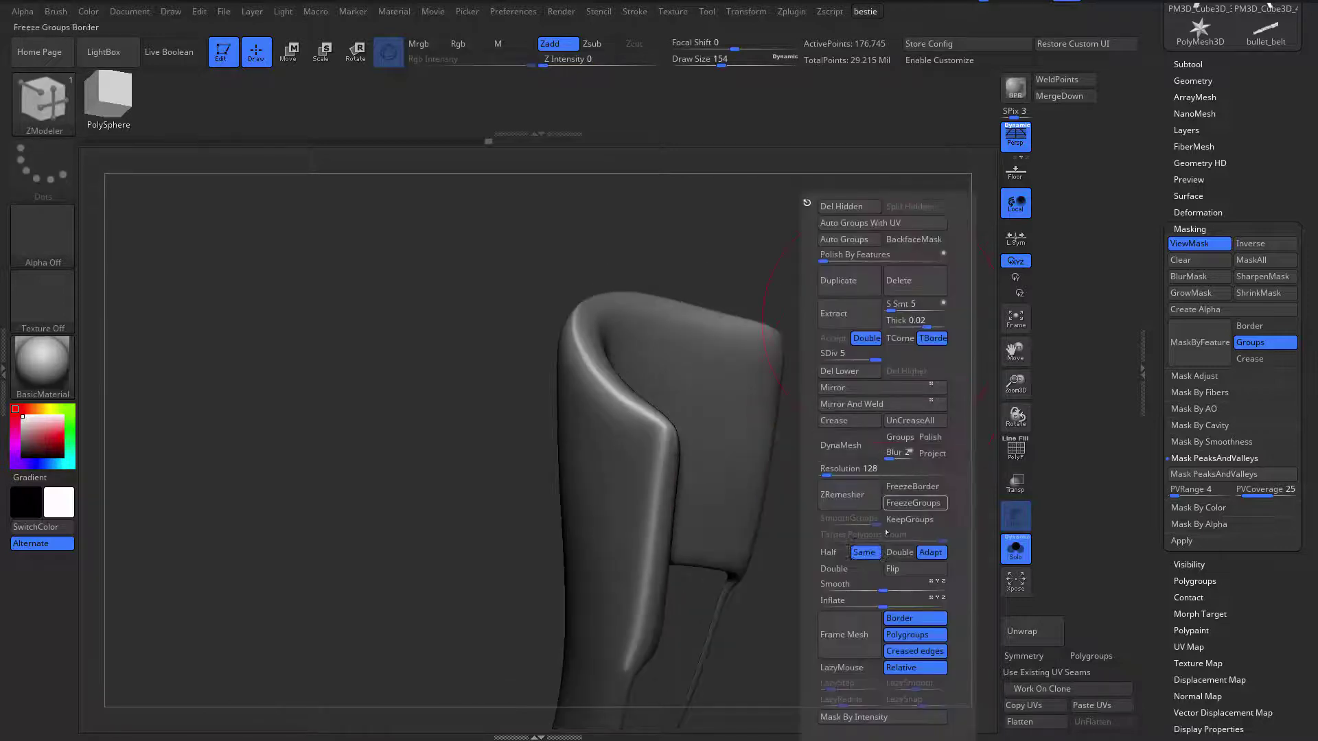
pyautogui.press('space')
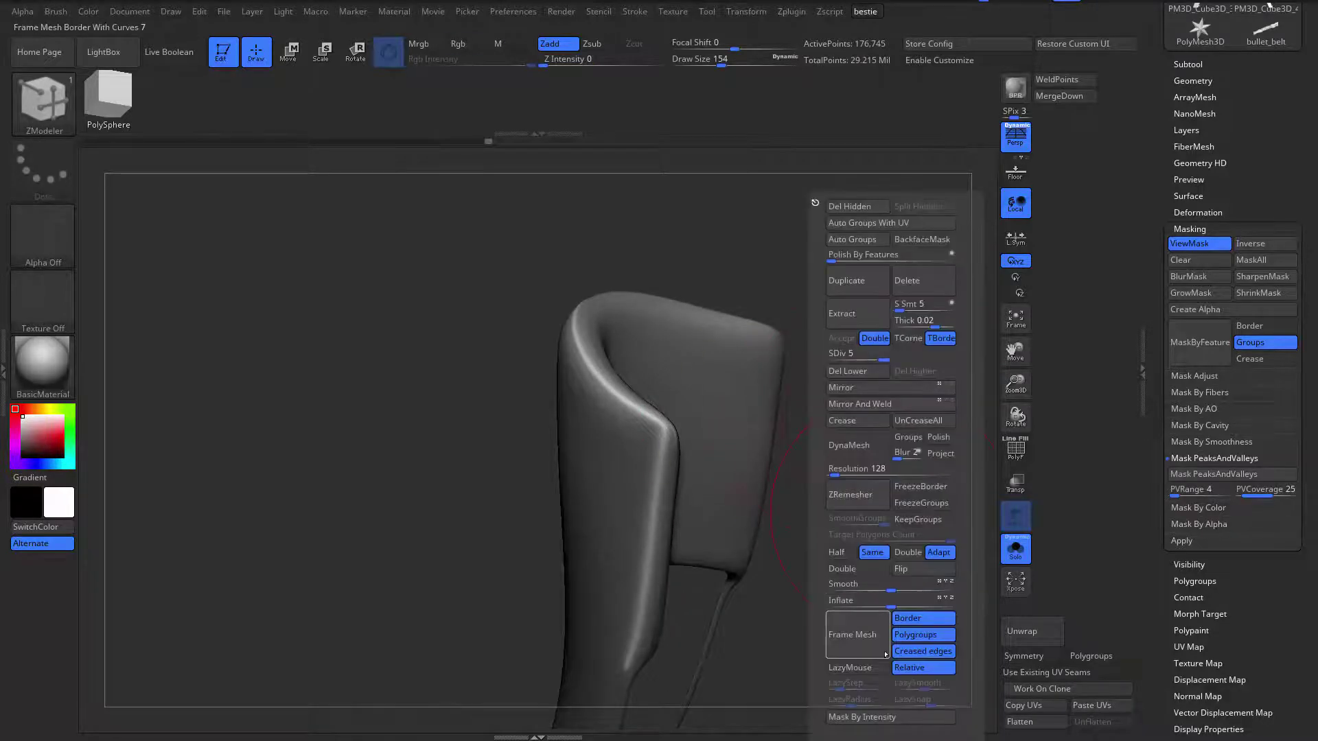
pyautogui.moveTo(888, 605); pyautogui.dragTo(884, 606)
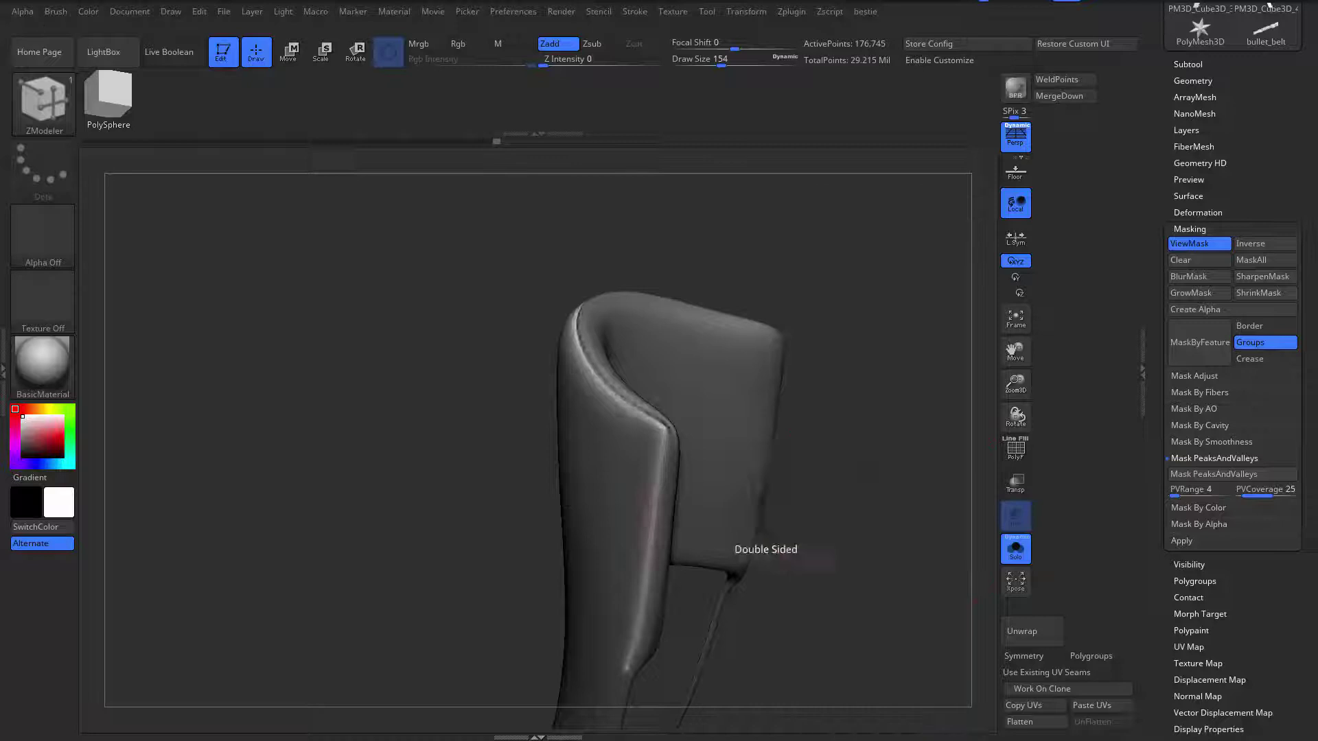
# Step: Nudge the unmasked outer seam slightly with the transform gizmo and clear the mask
pyautogui.press('w')
pyautogui.moveTo(619, 305); pyautogui.dragTo(608, 295)
pyautogui.press('q')
pyautogui.keyDown('ctrl'); pyautogui.moveTo(877, 389); pyautogui.dragTo(923, 457); pyautogui.keyUp('ctrl')
# Step: Smooth the outer seam around the collar's upper corner and rim
pyautogui.moveTo(926, 466); pyautogui.dragTo(988, 477)
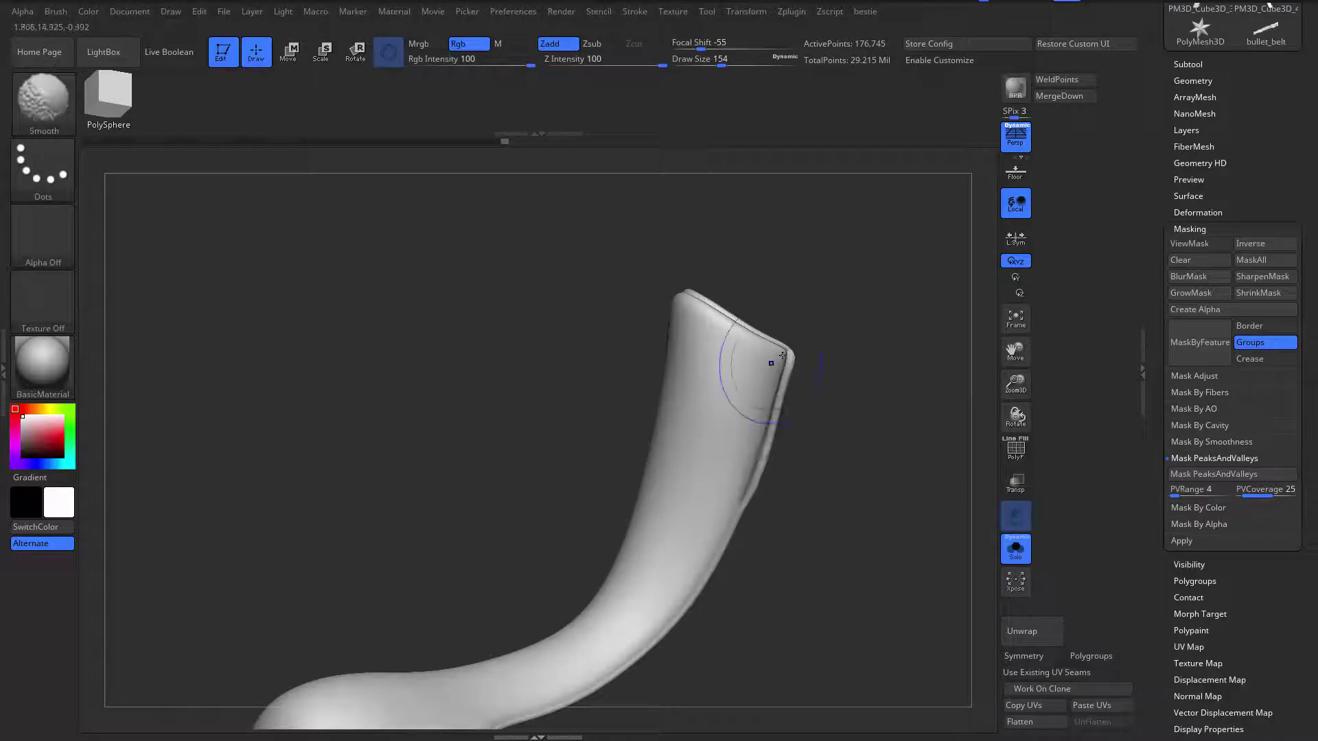
pyautogui.moveTo(834, 374); pyautogui.dragTo(800, 432)
pyautogui.keyDown('shift'); pyautogui.moveTo(745, 360); pyautogui.dragTo(711, 332); pyautogui.keyUp('shift')
pyautogui.moveTo(834, 384); pyautogui.dragTo(776, 336)
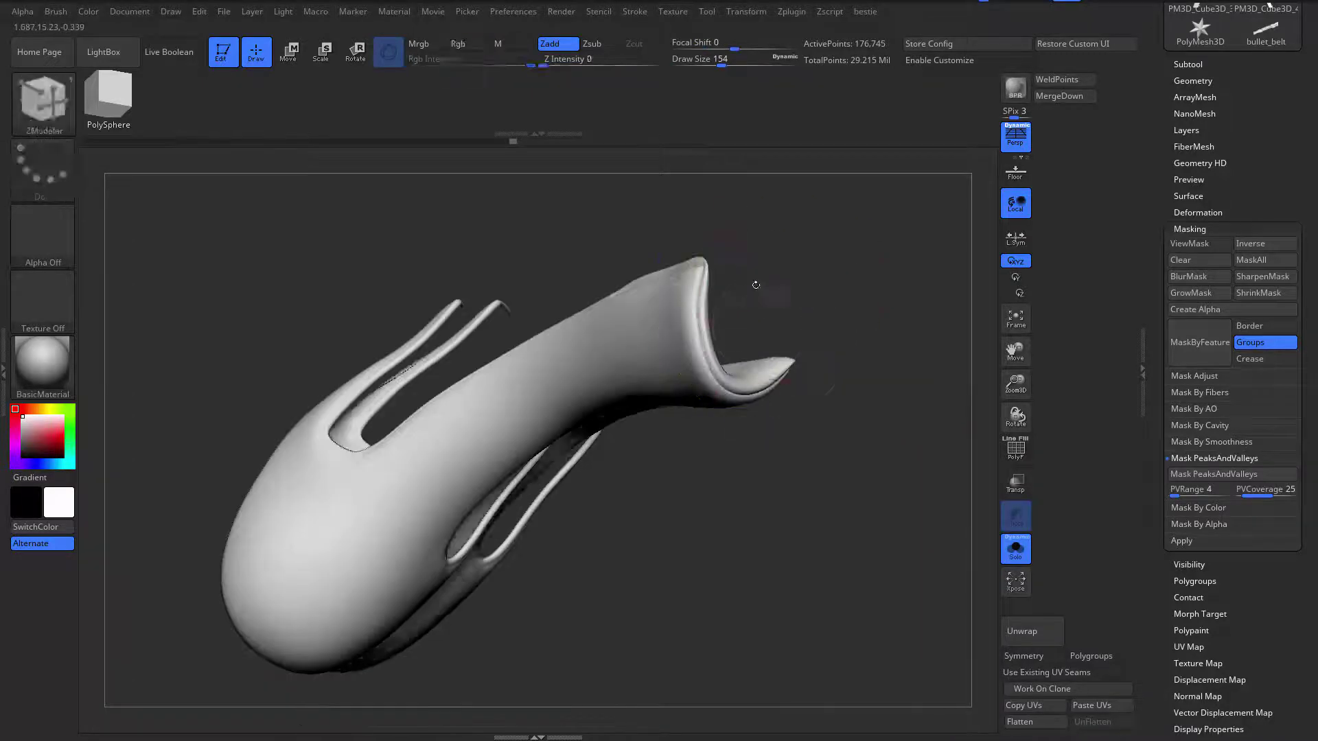